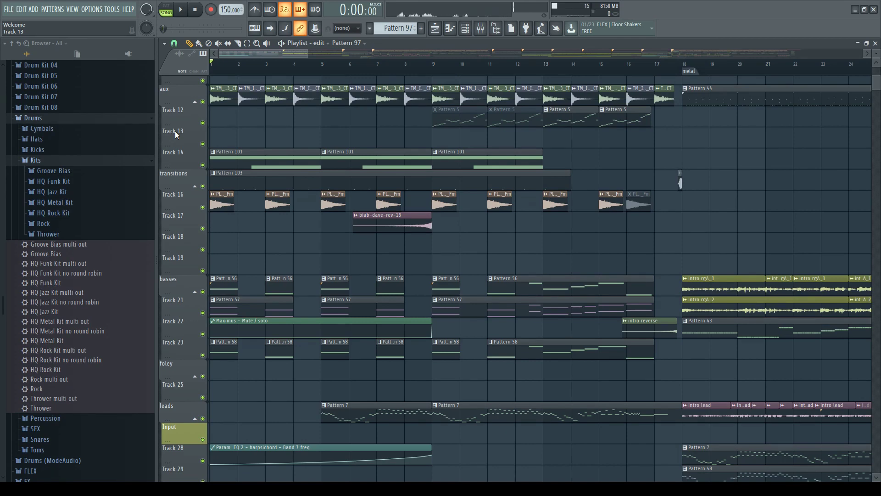
Step: Examine the intro section's clips in the Playlist, from the aux and transitions tracks down to the basses
{"action": "key", "text": "shift+3"}
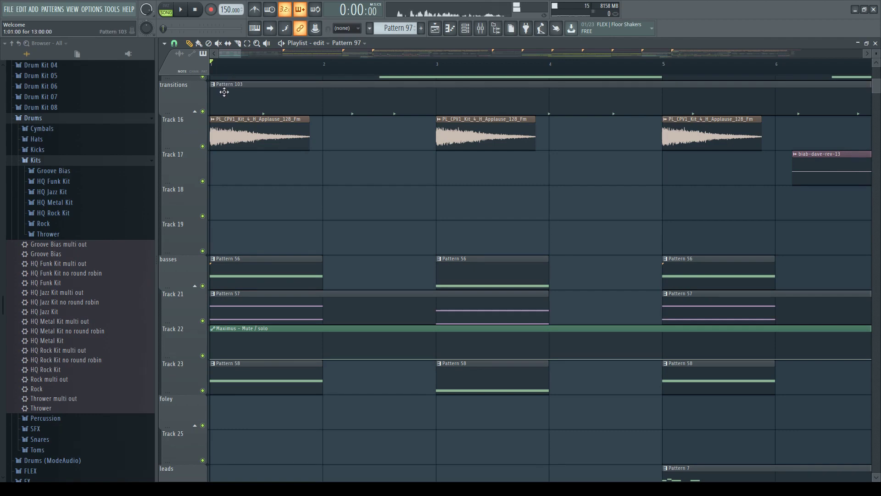
{"action": "scroll", "coordinate": [225, 88], "scroll_direction": "down", "scroll_amount": 4}
{"action": "scroll", "coordinate": [225, 101], "scroll_direction": "down", "scroll_amount": 2}
{"action": "scroll", "coordinate": [222, 105], "scroll_direction": "down", "scroll_amount": 4}
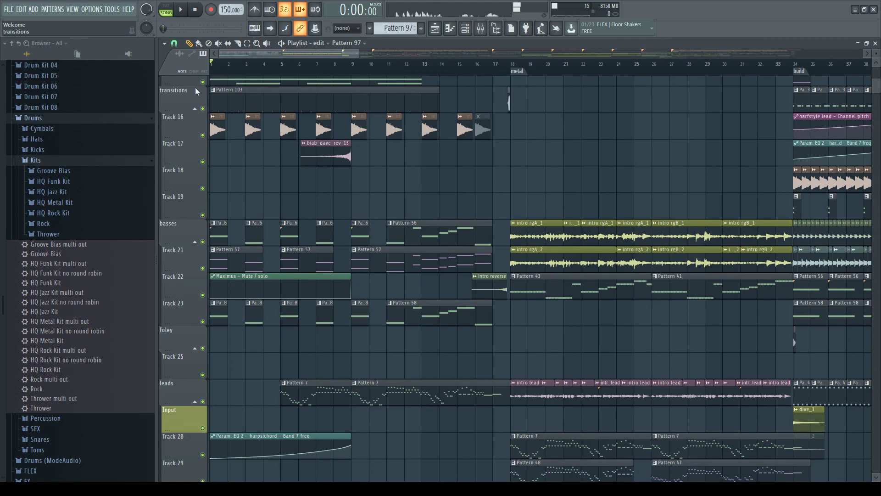
{"action": "scroll", "coordinate": [220, 260], "scroll_direction": "up", "scroll_amount": 1}
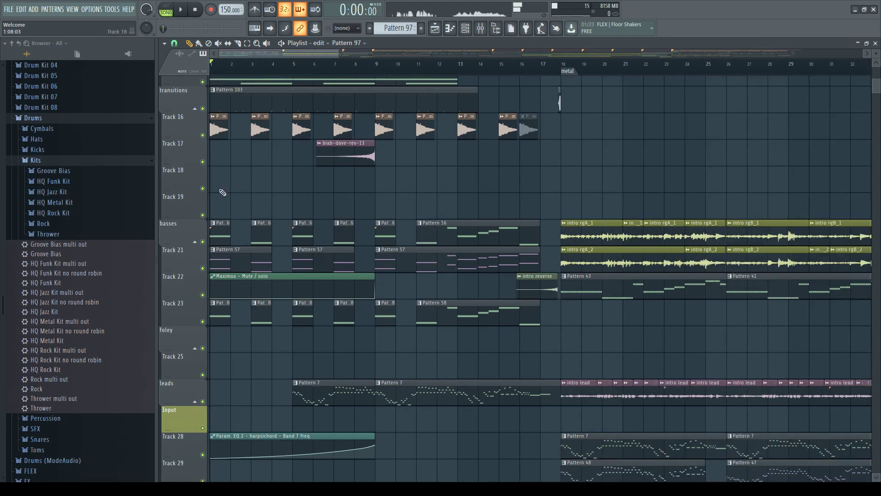
{"action": "scroll", "coordinate": [203, 165], "scroll_direction": "up", "scroll_amount": 3}
{"action": "scroll", "coordinate": [237, 180], "scroll_direction": "up", "scroll_amount": 4}
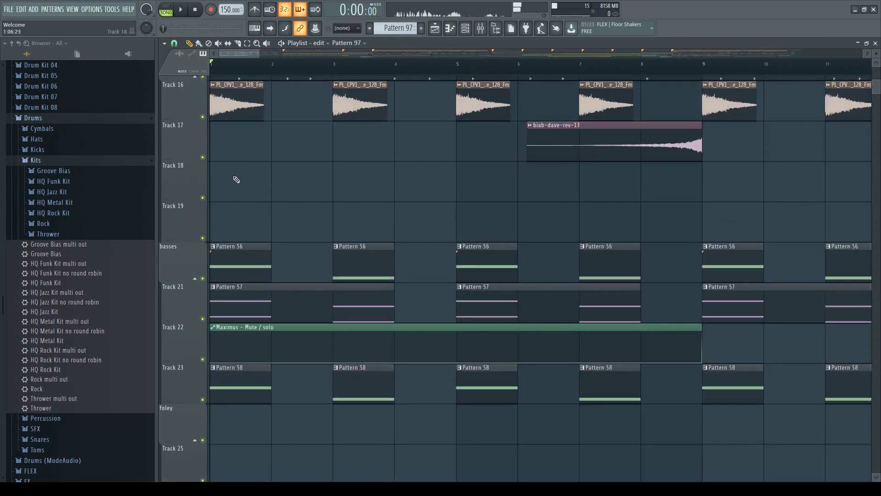
{"action": "scroll", "coordinate": [237, 179], "scroll_direction": "up", "scroll_amount": 4}
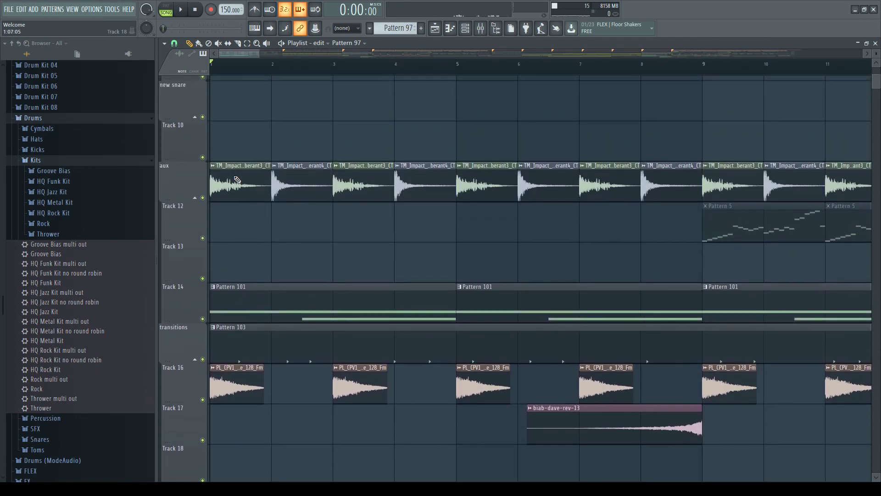
{"action": "scroll", "coordinate": [238, 180], "scroll_direction": "down", "scroll_amount": 3}
{"action": "scroll", "coordinate": [231, 174], "scroll_direction": "down", "scroll_amount": 4}
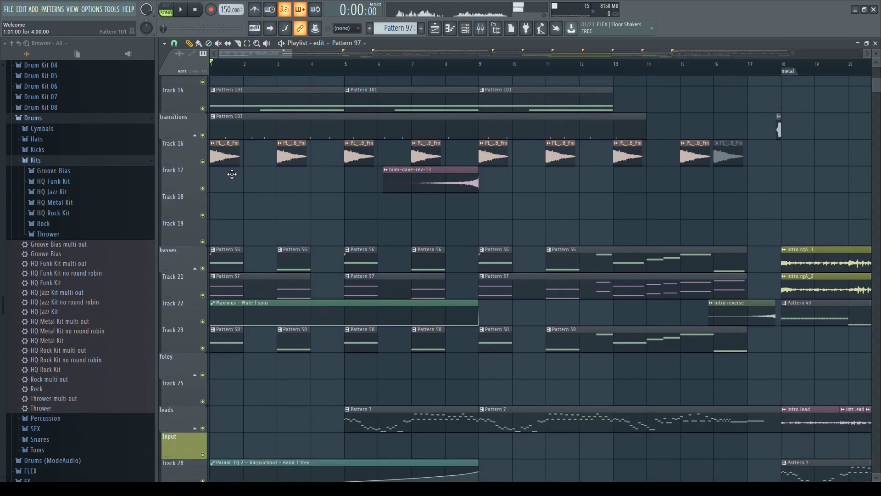
{"action": "scroll", "coordinate": [232, 174], "scroll_direction": "up", "scroll_amount": 4}
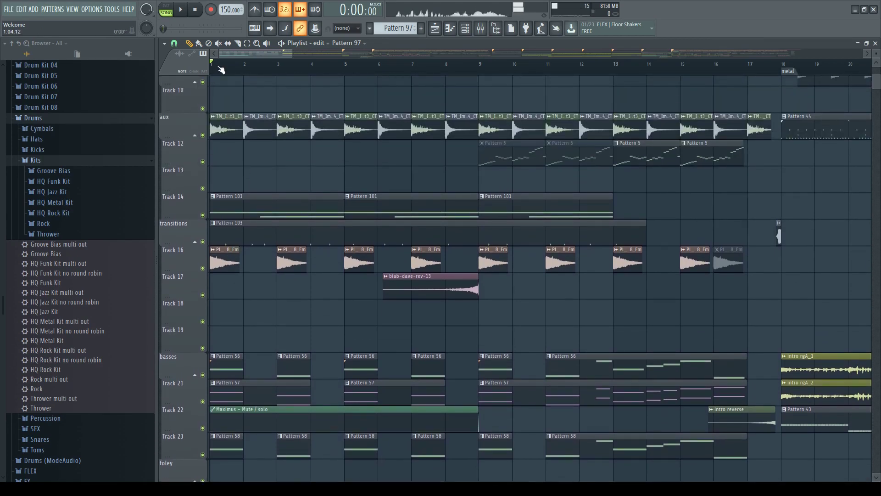
{"action": "scroll", "coordinate": [220, 69], "scroll_direction": "down", "scroll_amount": 2}
{"action": "scroll", "coordinate": [223, 72], "scroll_direction": "down", "scroll_amount": 3}
{"action": "scroll", "coordinate": [222, 102], "scroll_direction": "up", "scroll_amount": 2}
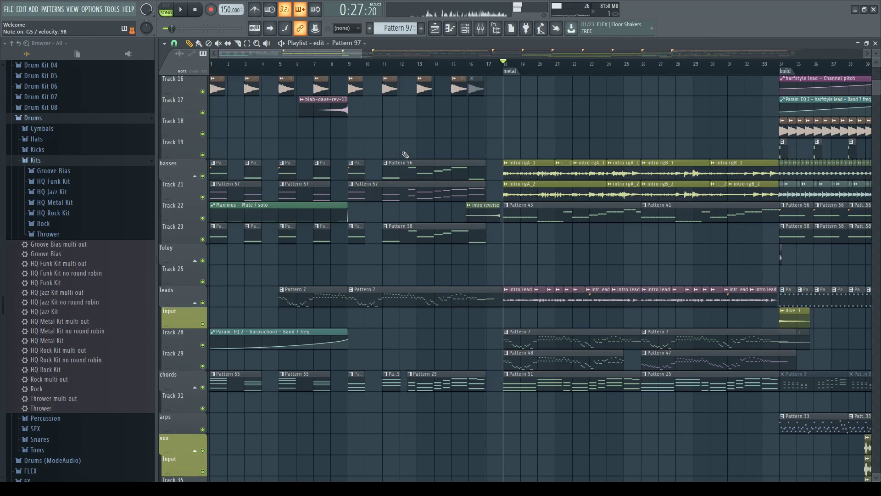
Step: Select Pattern 7 on the leads track and examine its melody clips from bar 5 onward
{"action": "scroll", "coordinate": [359, 288], "scroll_direction": "up", "scroll_amount": 1}
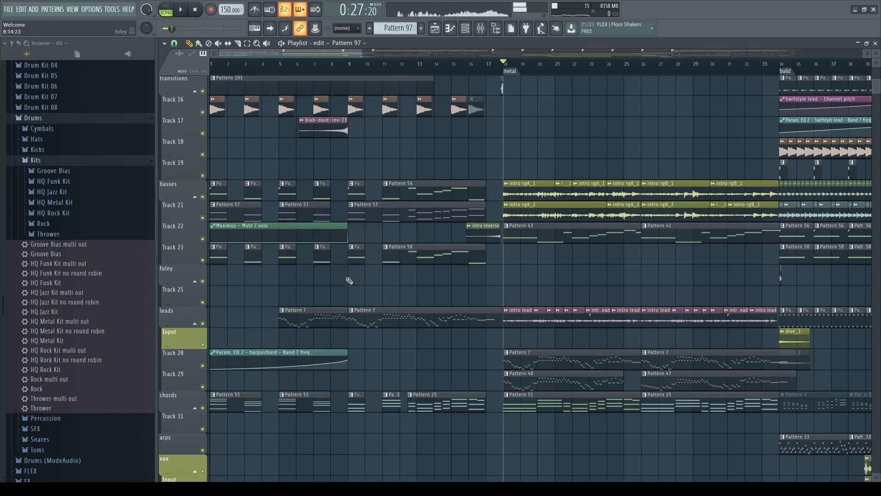
{"action": "left_click", "coordinate": [318, 315]}
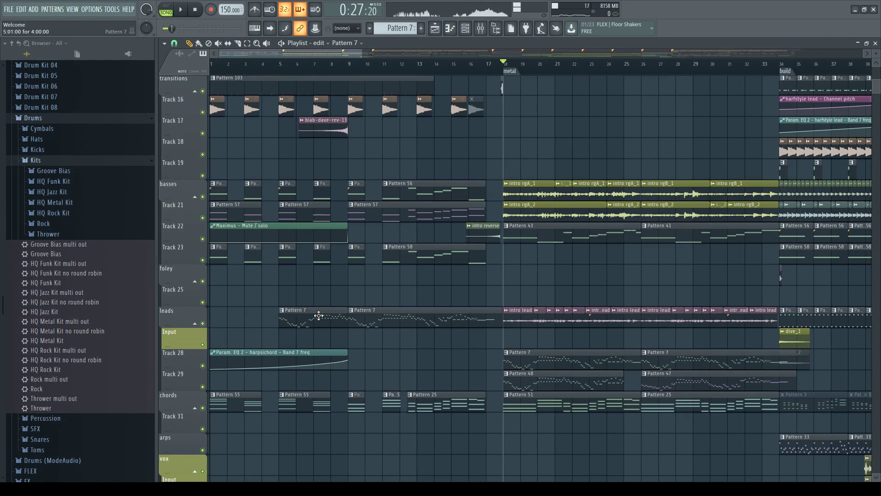
{"action": "scroll", "coordinate": [319, 316], "scroll_direction": "up", "scroll_amount": 5}
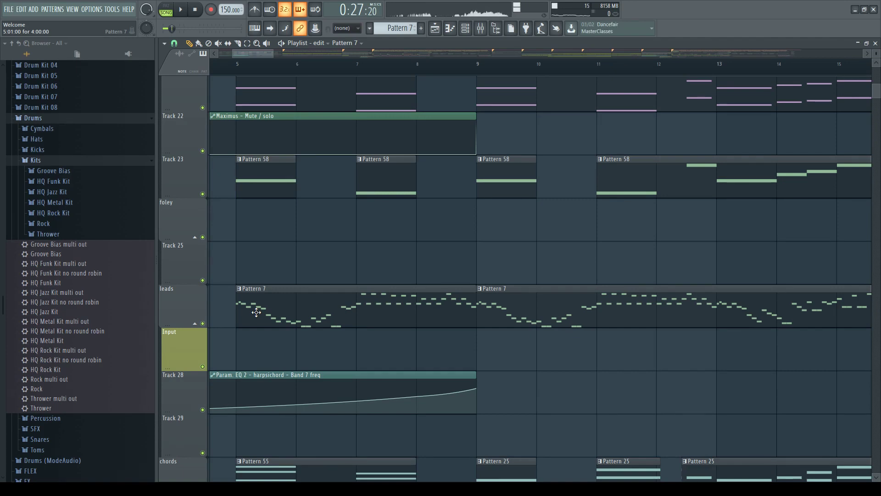
{"action": "scroll", "coordinate": [255, 310], "scroll_direction": "up", "scroll_amount": 3}
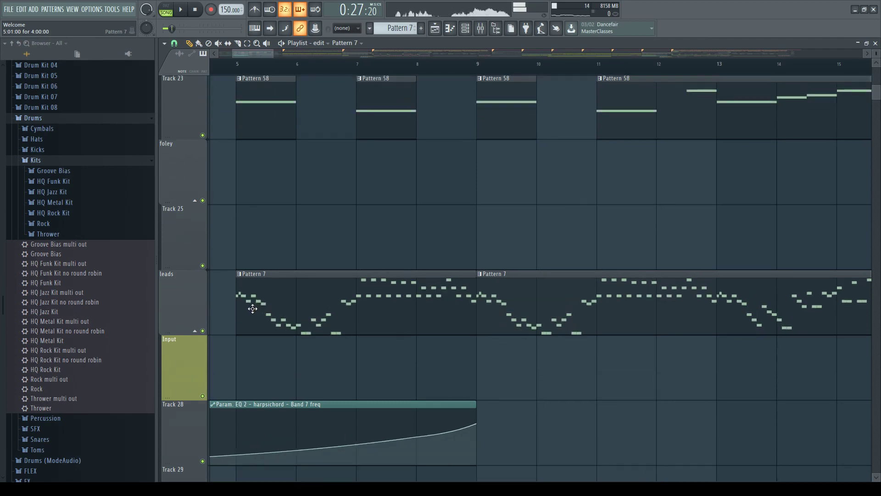
{"action": "scroll", "coordinate": [254, 306], "scroll_direction": "down", "scroll_amount": 2}
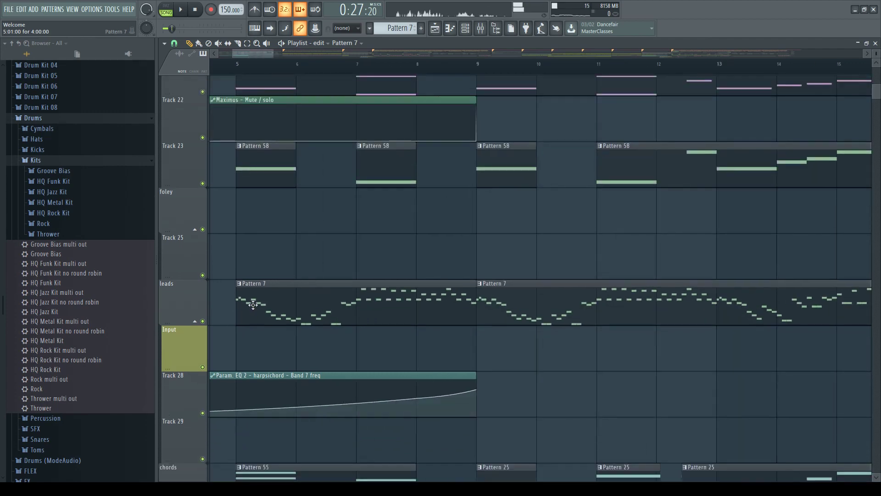
{"action": "scroll", "coordinate": [254, 305], "scroll_direction": "down", "scroll_amount": 6}
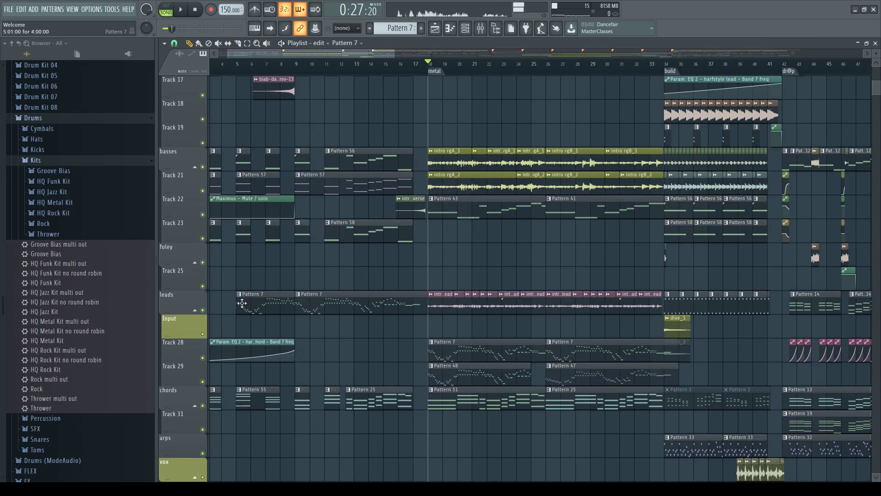
{"action": "scroll", "coordinate": [235, 309], "scroll_direction": "up", "scroll_amount": 8}
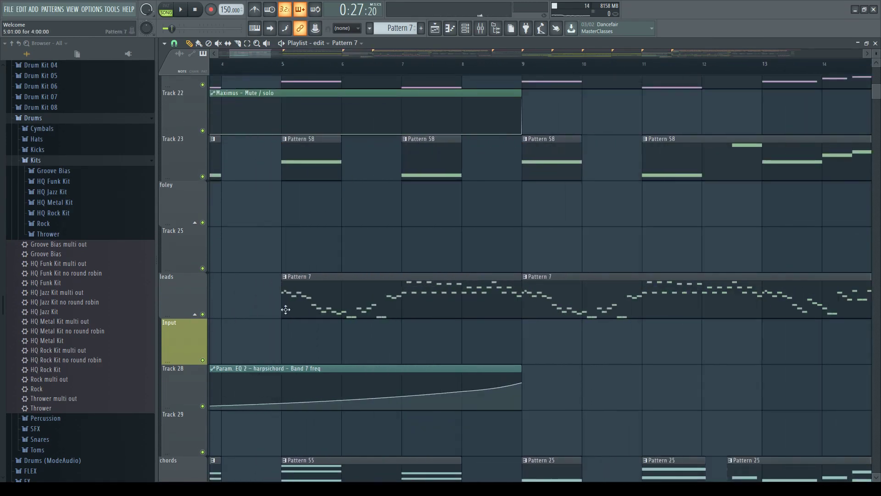
{"action": "scroll", "coordinate": [271, 309], "scroll_direction": "down", "scroll_amount": 3}
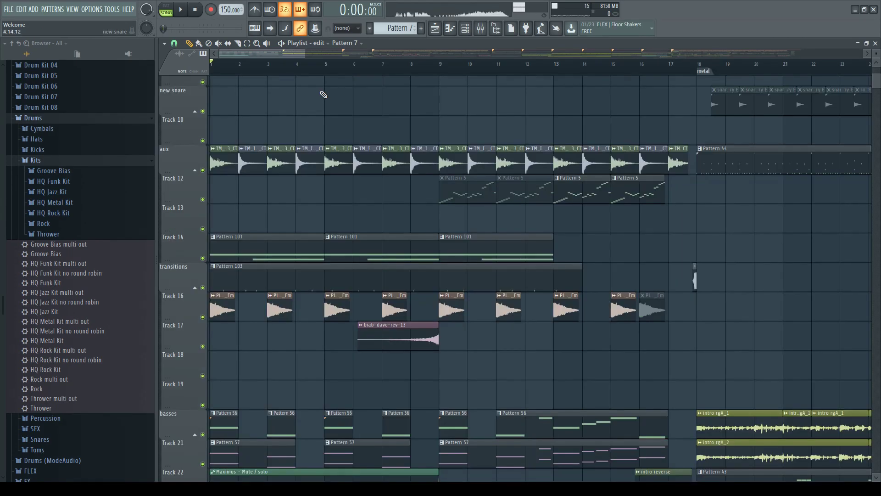
Step: Open the Pattern 103 clip on the transitions track to show the backmask lol notes in the piano roll
{"action": "scroll", "coordinate": [324, 157], "scroll_direction": "down", "scroll_amount": 5}
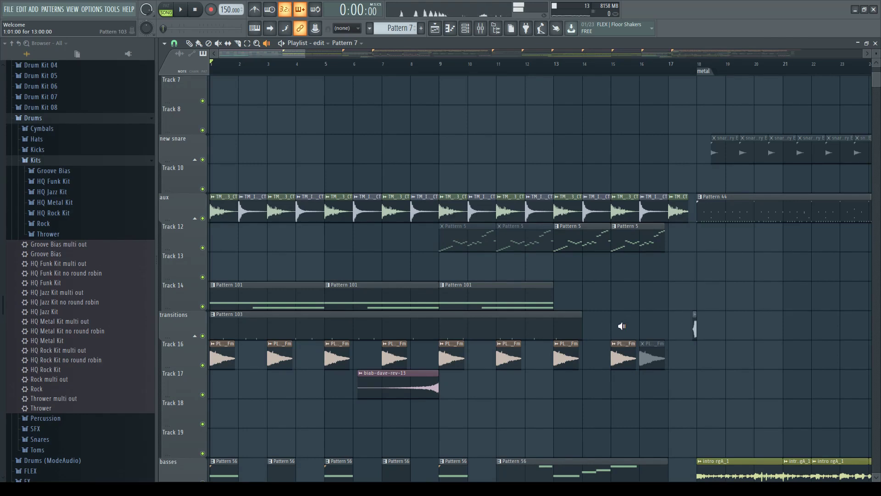
{"action": "left_click_drag", "start_coordinate": [626, 328], "coordinate": [431, 321]}
{"action": "double_click", "coordinate": [431, 320]}
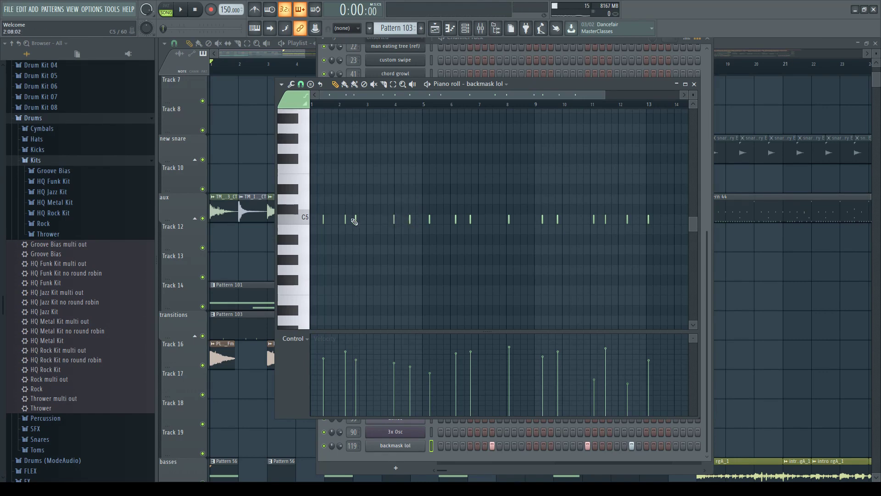
Step: Examine the velocity, fine pitch and other control values of the backmask lol notes in Pattern 103
{"action": "scroll", "coordinate": [393, 213], "scroll_direction": "right", "scroll_amount": 1}
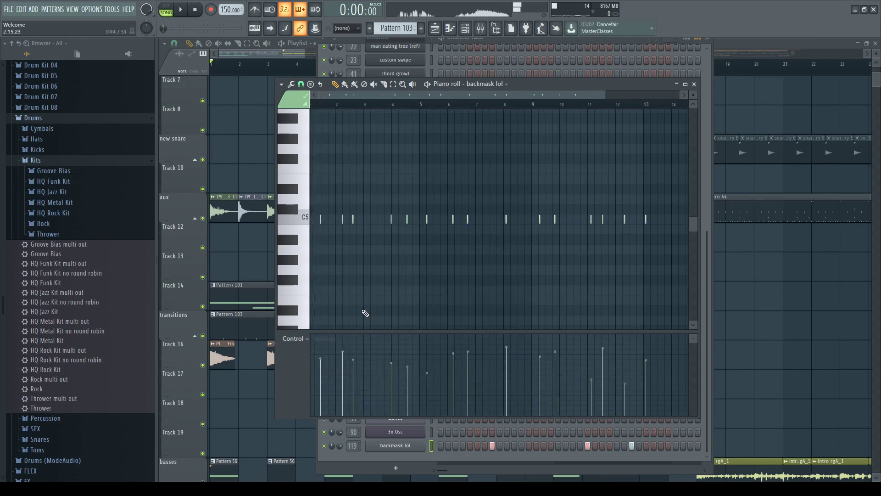
{"action": "scroll", "coordinate": [364, 313], "scroll_direction": "left", "scroll_amount": 1}
{"action": "scroll", "coordinate": [321, 395], "scroll_direction": "down", "scroll_amount": 2}
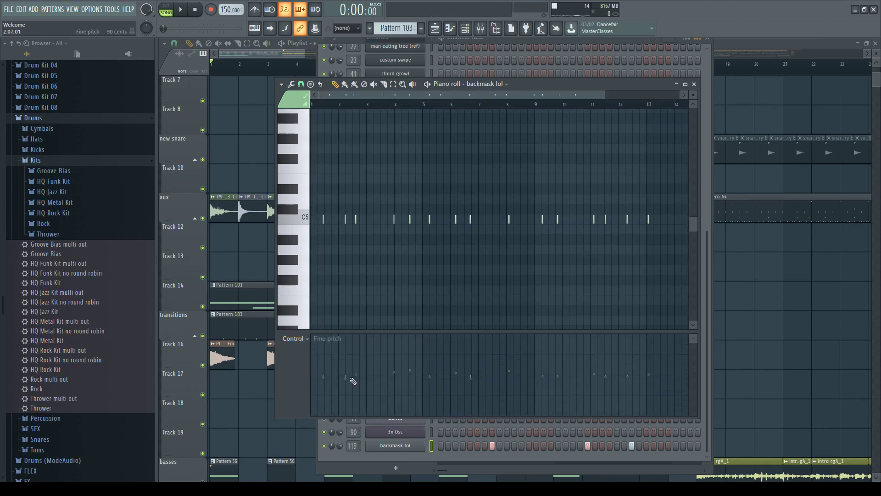
{"action": "scroll", "coordinate": [689, 363], "scroll_direction": "up", "scroll_amount": 3}
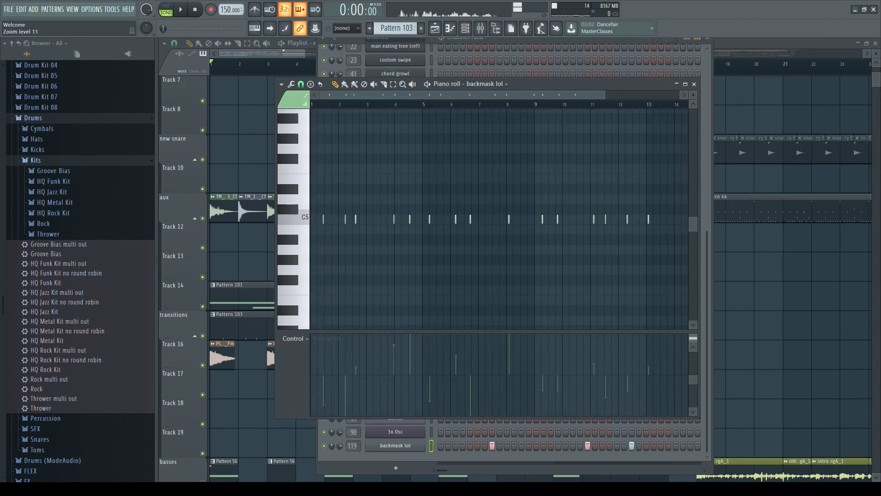
{"action": "scroll", "coordinate": [692, 342], "scroll_direction": "down", "scroll_amount": 3}
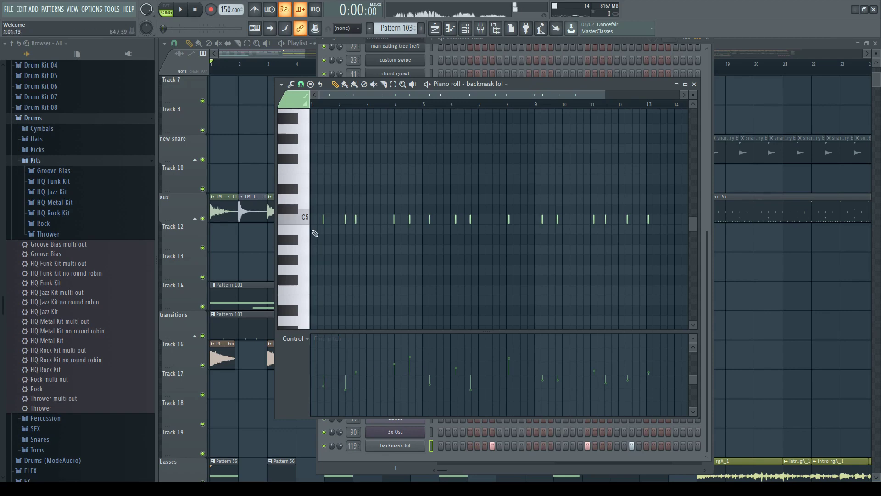
{"action": "scroll", "coordinate": [306, 372], "scroll_direction": "up", "scroll_amount": 2}
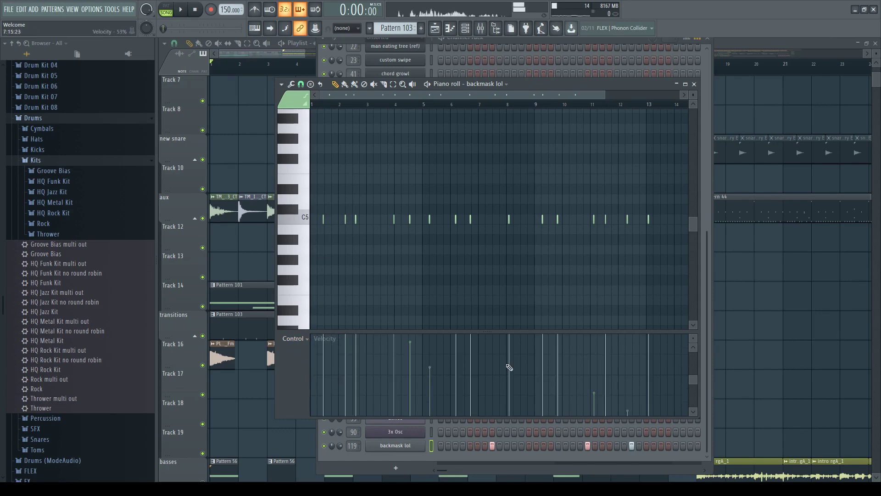
{"action": "scroll", "coordinate": [693, 358], "scroll_direction": "down", "scroll_amount": 3}
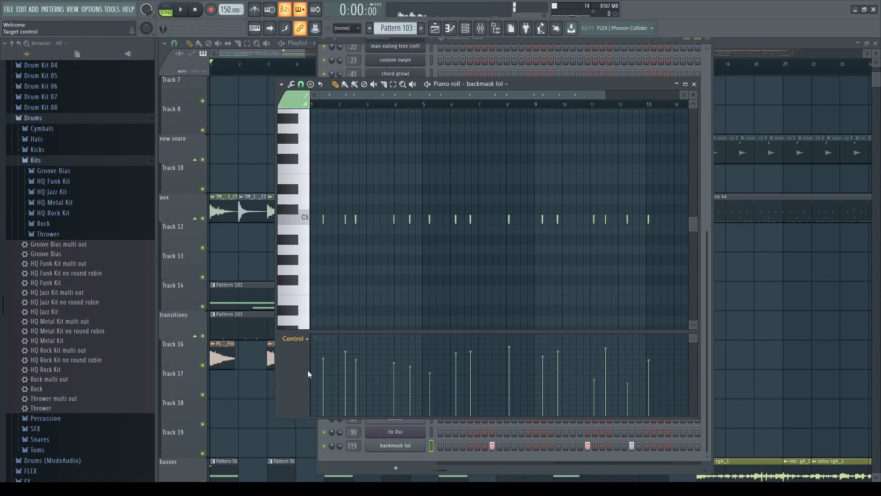
{"action": "scroll", "coordinate": [317, 399], "scroll_direction": "down", "scroll_amount": 2}
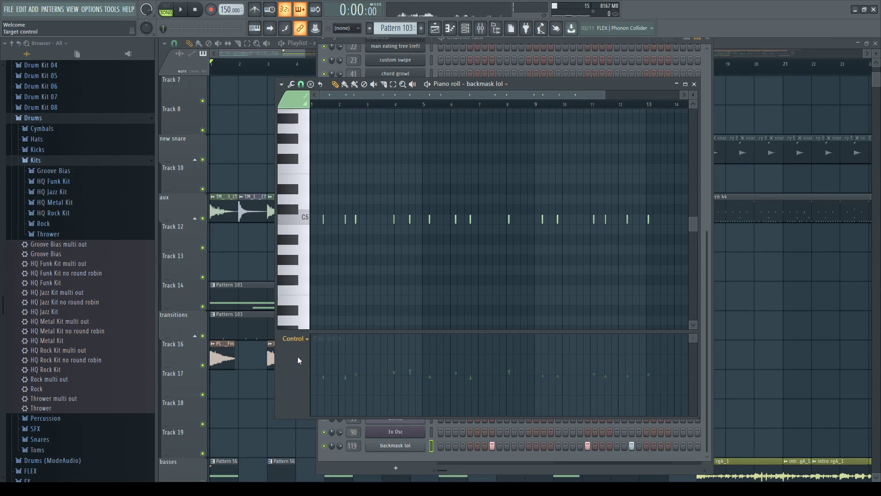
{"action": "scroll", "coordinate": [300, 362], "scroll_direction": "down", "scroll_amount": 1}
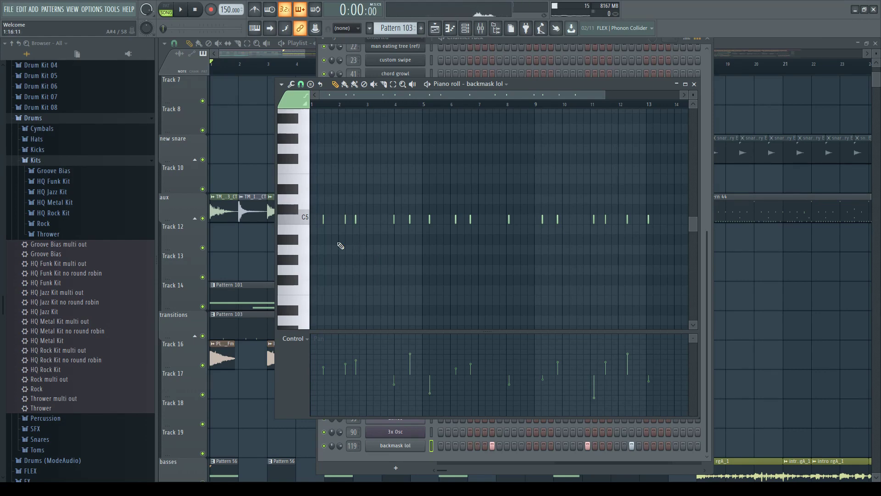
Step: Close the piano roll, view the backmask lol mixer track and return to the Playlist
{"action": "key", "text": "F7"}
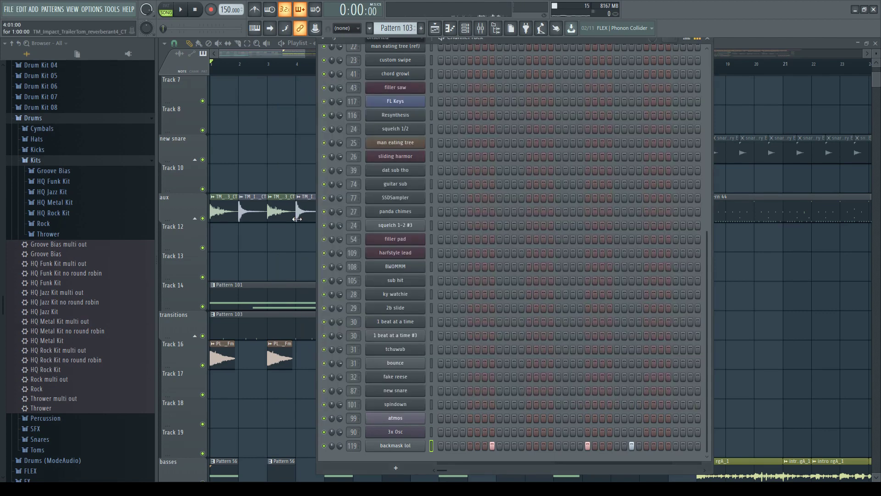
{"action": "key", "text": "F9"}
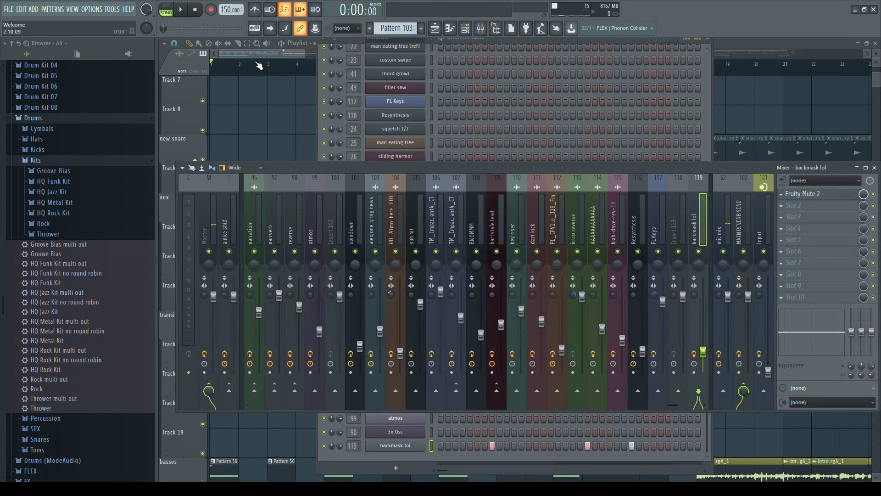
{"action": "key", "text": "F5"}
{"action": "scroll", "coordinate": [282, 163], "scroll_direction": "down", "scroll_amount": 4}
{"action": "scroll", "coordinate": [284, 158], "scroll_direction": "up", "scroll_amount": 4}
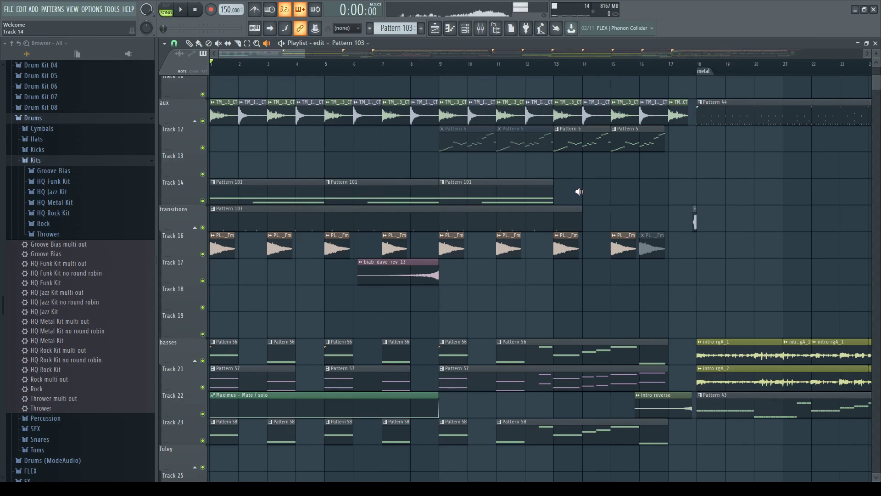
Step: Audition the first Pattern 101 clip on Track 14 in solo and stop playback
{"action": "left_click", "coordinate": [213, 184]}
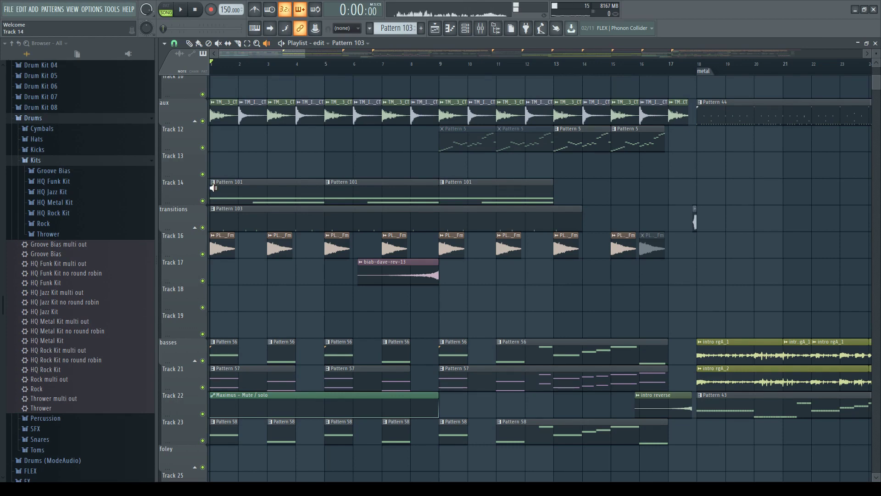
{"action": "left_click", "coordinate": [216, 187]}
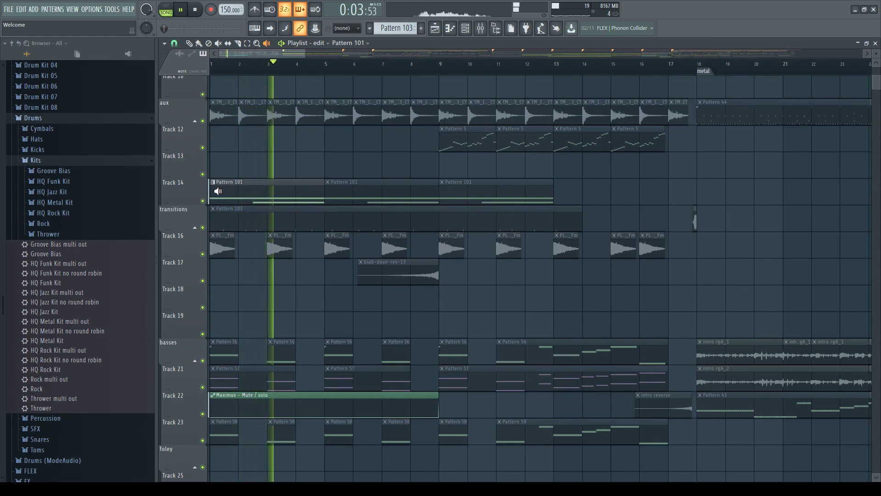
{"action": "key", "text": "space"}
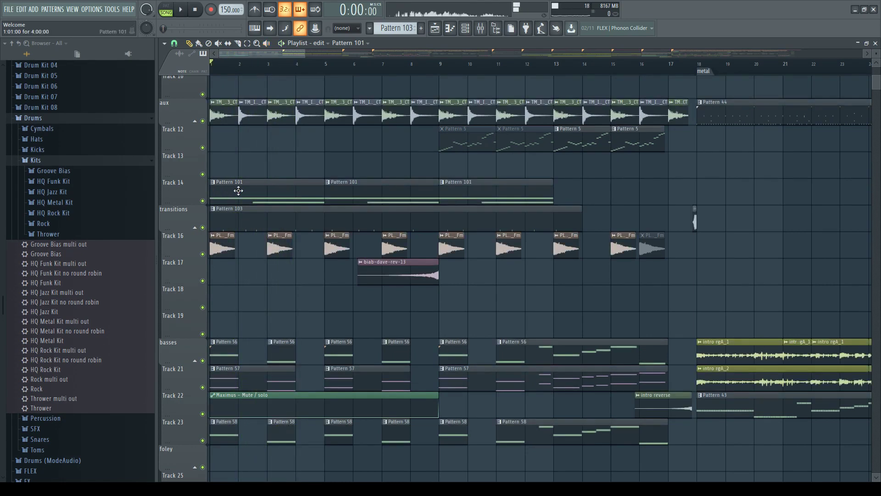
Step: Open the atmos instrument used in Pattern 101 and play a C5 note to hear its sound
{"action": "double_click", "coordinate": [239, 190]}
{"action": "key", "text": "Escape"}
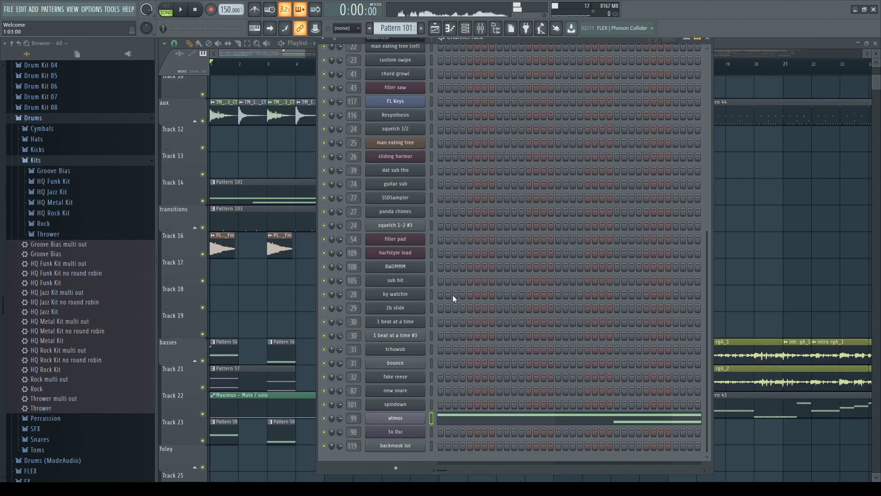
{"action": "left_click", "coordinate": [416, 417]}
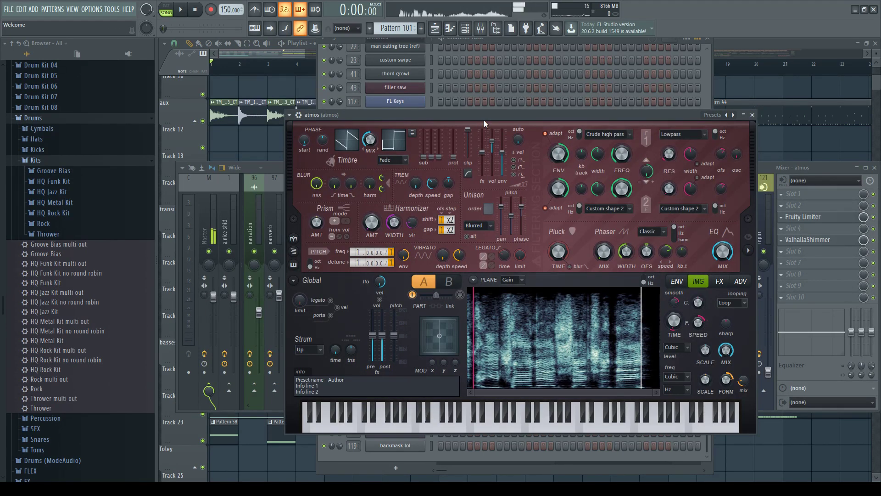
{"action": "key", "text": "z"}
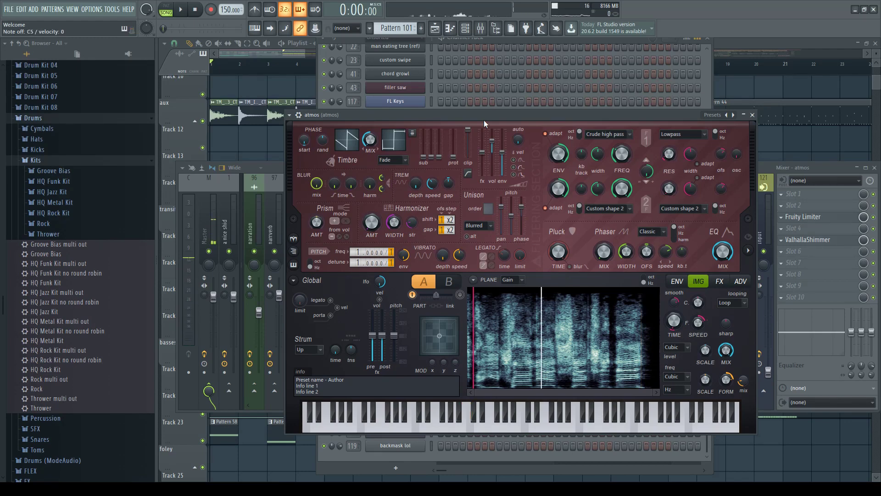
Step: Play the C5 note several more times on the atmos instrument to demonstrate its texture
{"action": "key", "text": "z"}
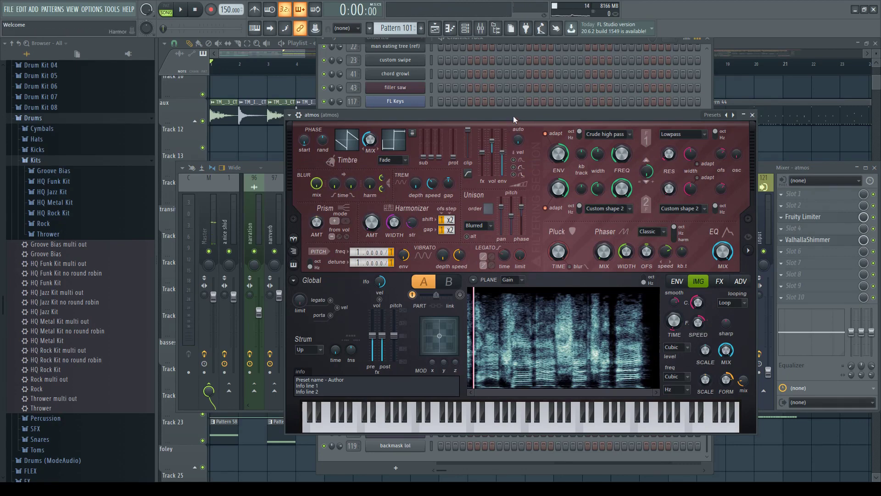
{"action": "key", "text": "z"}
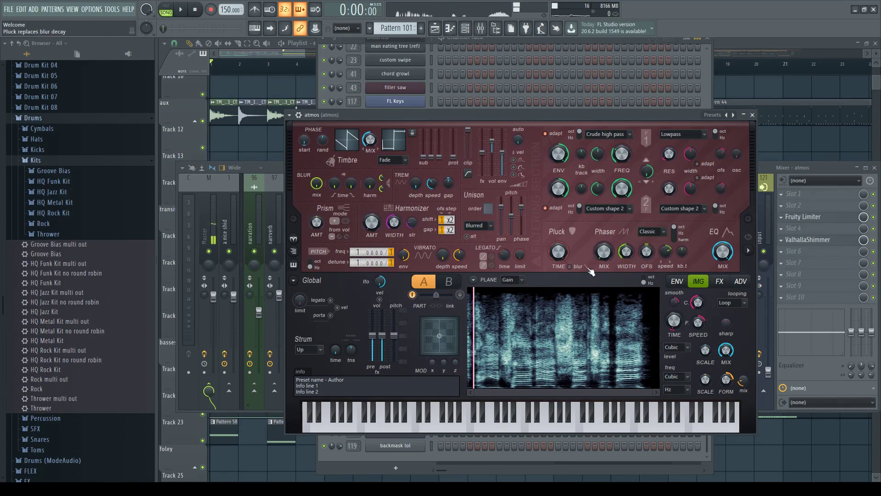
{"action": "key", "text": "z"}
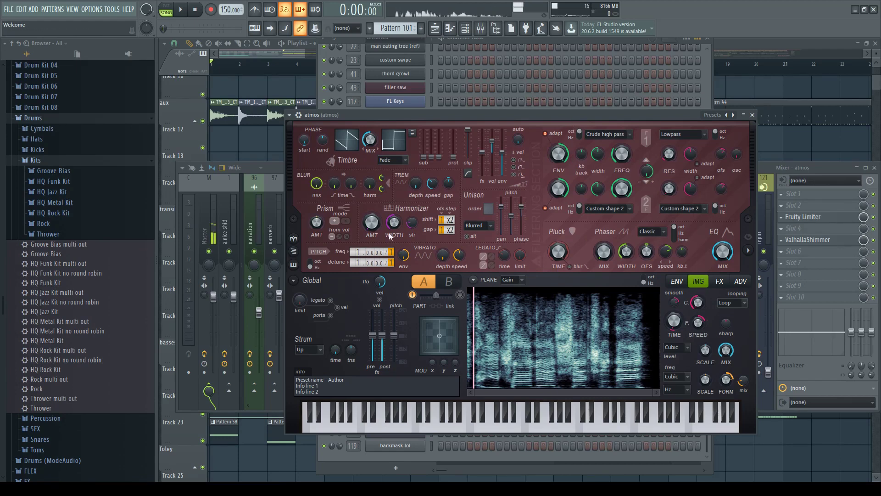
Step: View the Fruity Limiter and ValhallaShimmer settings on the atmos mixer track, closing each effect window after viewing it
{"action": "left_click", "coordinate": [819, 219]}
{"action": "left_click", "coordinate": [819, 219]}
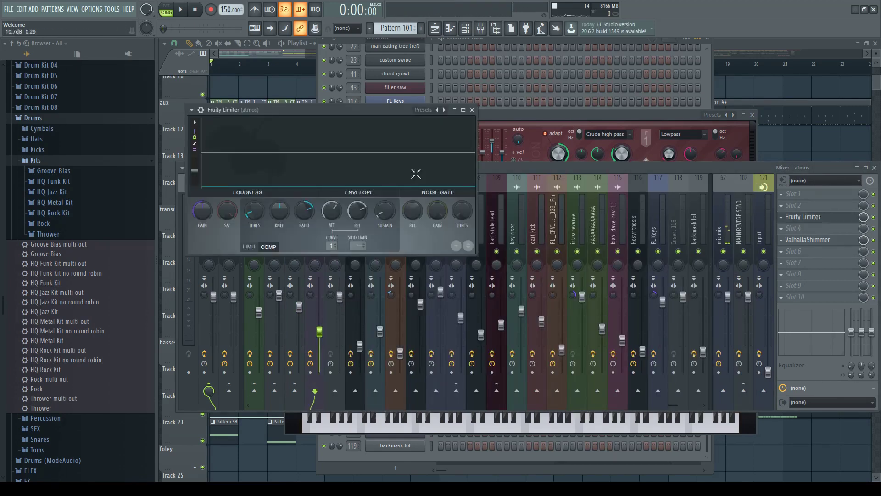
{"action": "left_click", "coordinate": [475, 106]}
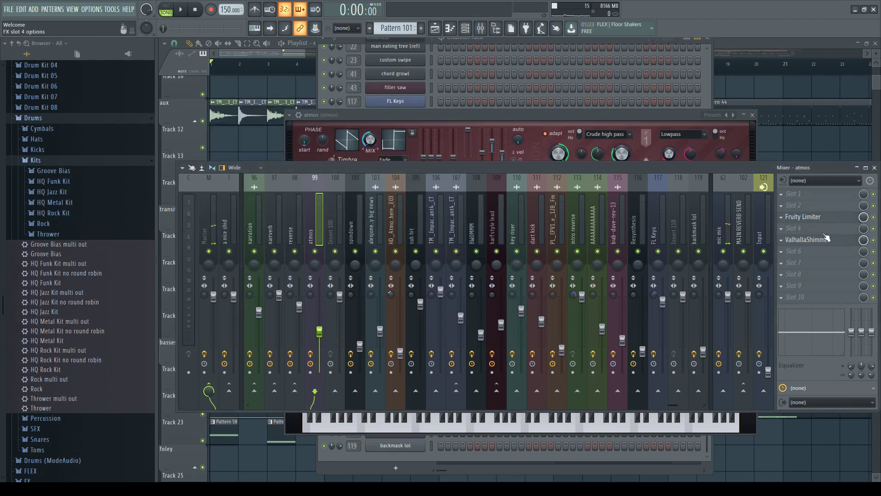
{"action": "left_click", "coordinate": [807, 240]}
{"action": "left_click_drag", "start_coordinate": [328, 150], "coordinate": [365, 162]}
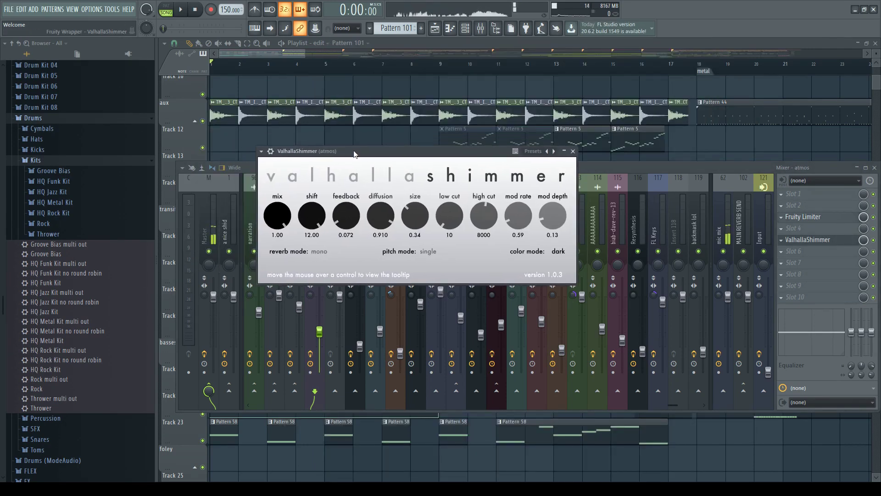
{"action": "left_click", "coordinate": [573, 151]}
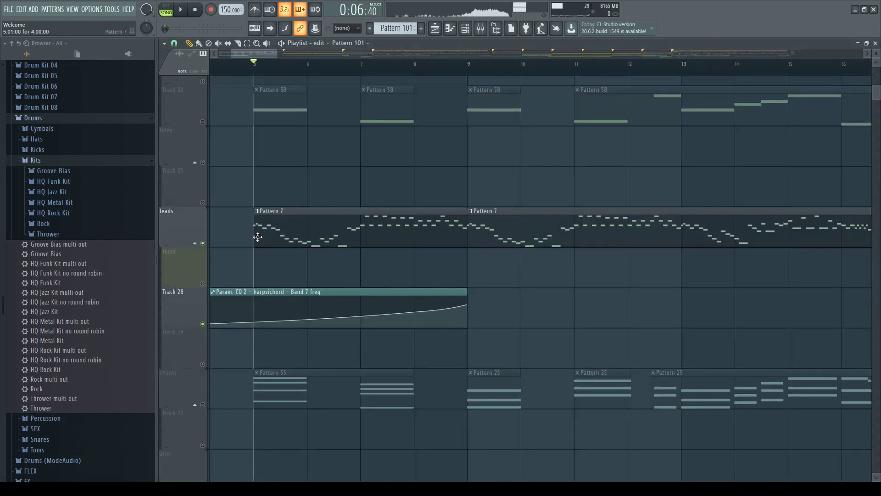
Step: Audition the soloed Pattern 7 clip on the leads track from bar 5 and open the mixer
{"action": "key", "text": "space"}
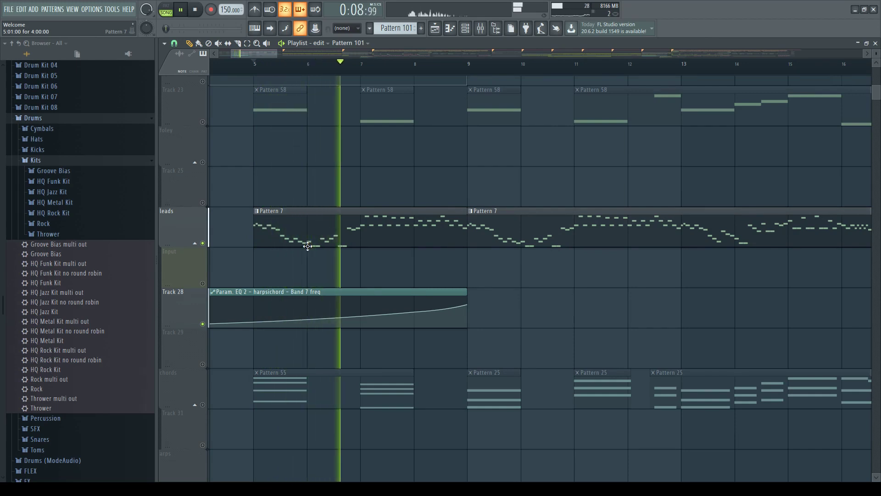
{"action": "key", "text": "space"}
{"action": "key", "text": "F9"}
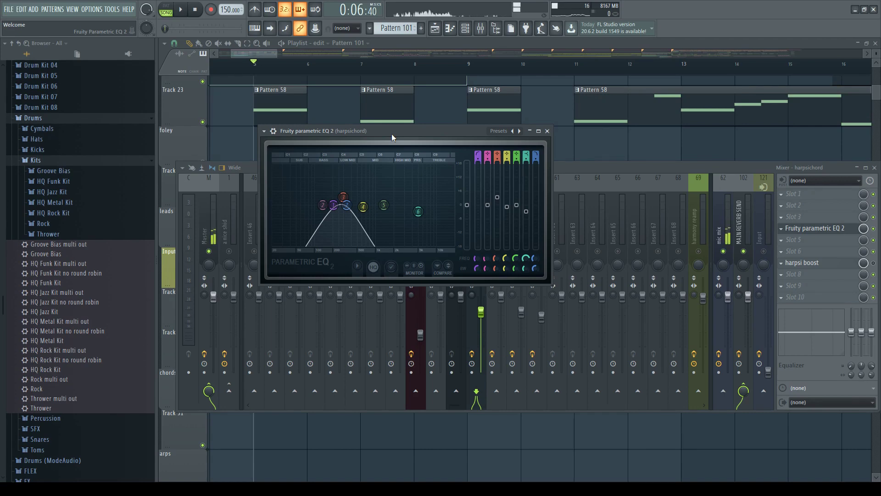
Step: Play the harpsichord section with its Fruity parametric EQ 2 open to demonstrate the Band 7 low-pass frequency sweep
{"action": "key", "text": "space"}
{"action": "left_click_drag", "start_coordinate": [347, 205], "coordinate": [389, 214]}
{"action": "key", "text": "space"}
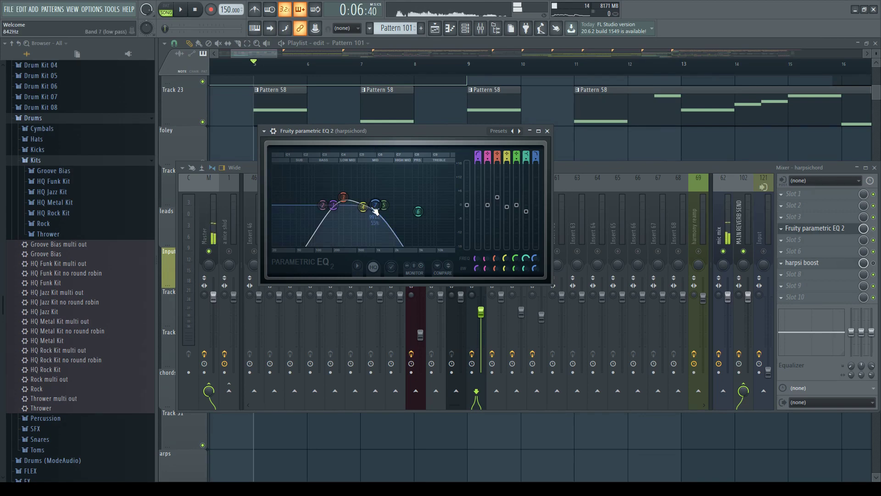
{"action": "key", "text": "space"}
{"action": "left_click_drag", "start_coordinate": [364, 208], "coordinate": [431, 204]}
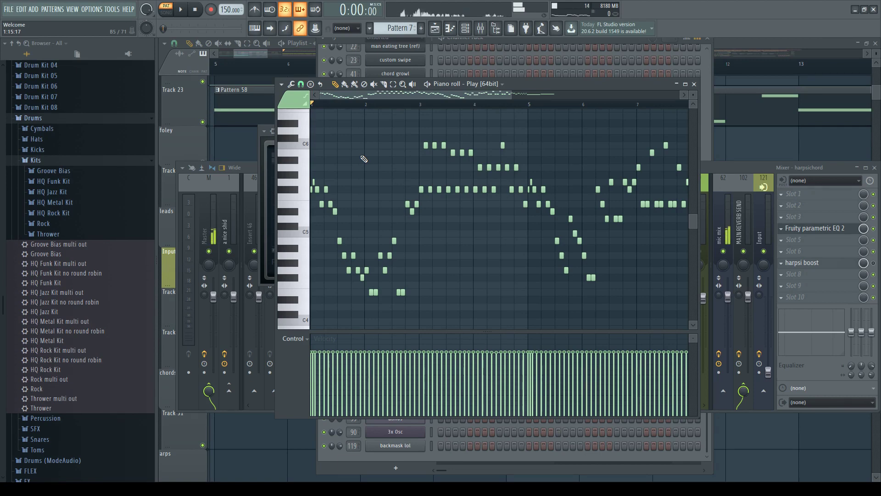
Step: Audition the opening phrases of Pattern 7 in the piano roll, starting in bar 1 and again around bar 2
{"action": "scroll", "coordinate": [354, 165], "scroll_direction": "up", "scroll_amount": 6}
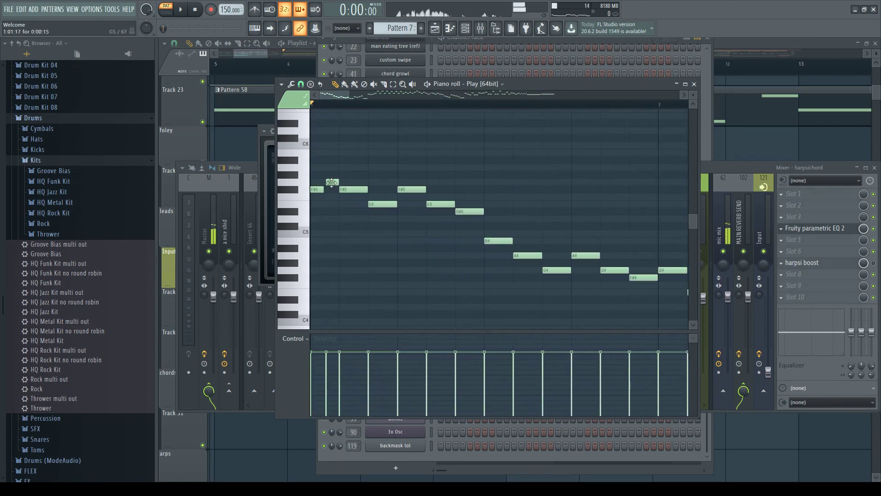
{"action": "scroll", "coordinate": [331, 182], "scroll_direction": "down", "scroll_amount": 6}
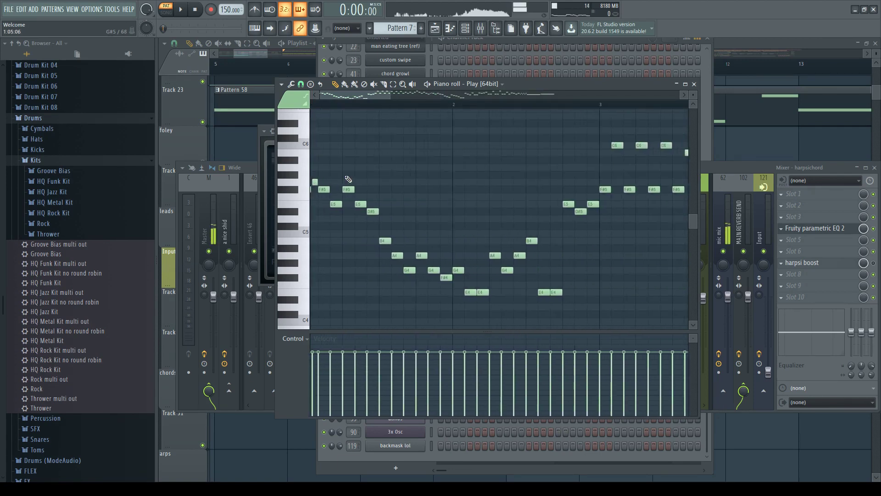
{"action": "left_click", "coordinate": [337, 104]}
{"action": "key", "text": "space"}
{"action": "key", "text": "space"}
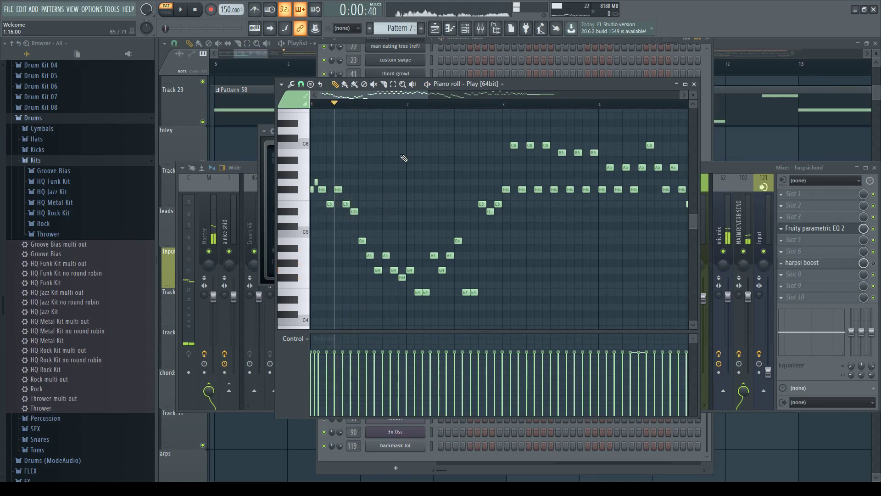
{"action": "scroll", "coordinate": [409, 150], "scroll_direction": "up", "scroll_amount": 3}
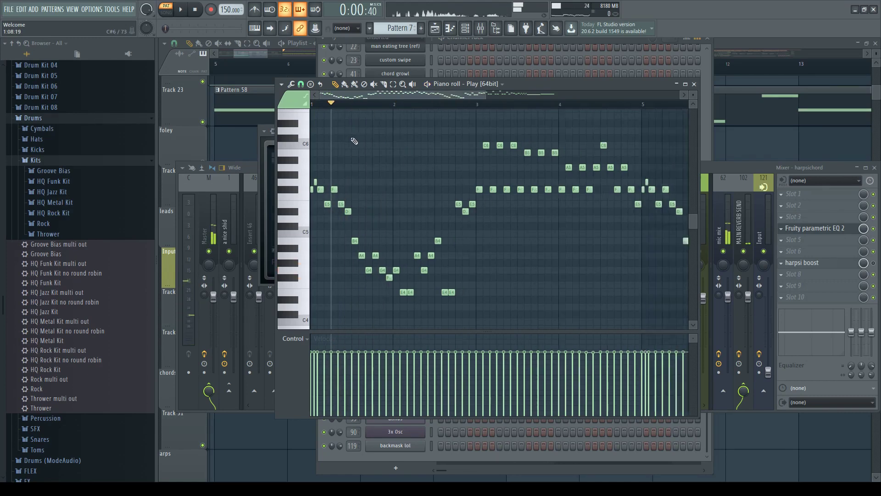
{"action": "key", "text": "space"}
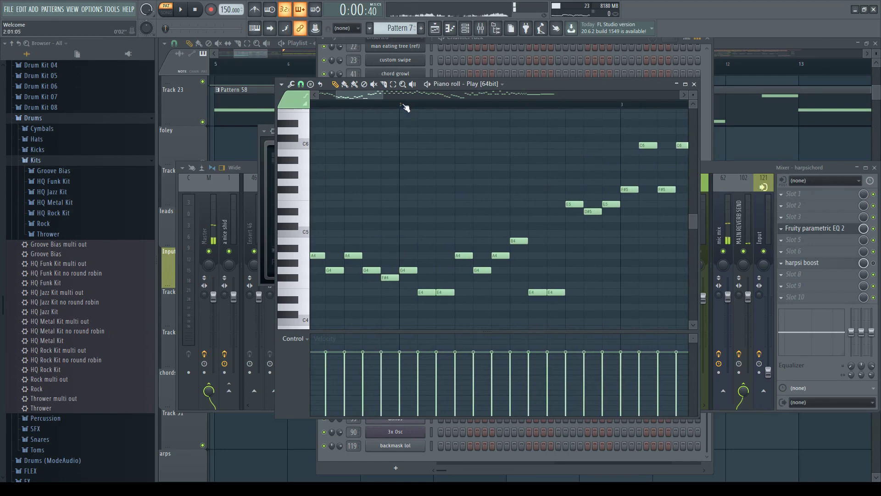
{"action": "scroll", "coordinate": [388, 166], "scroll_direction": "down", "scroll_amount": 3}
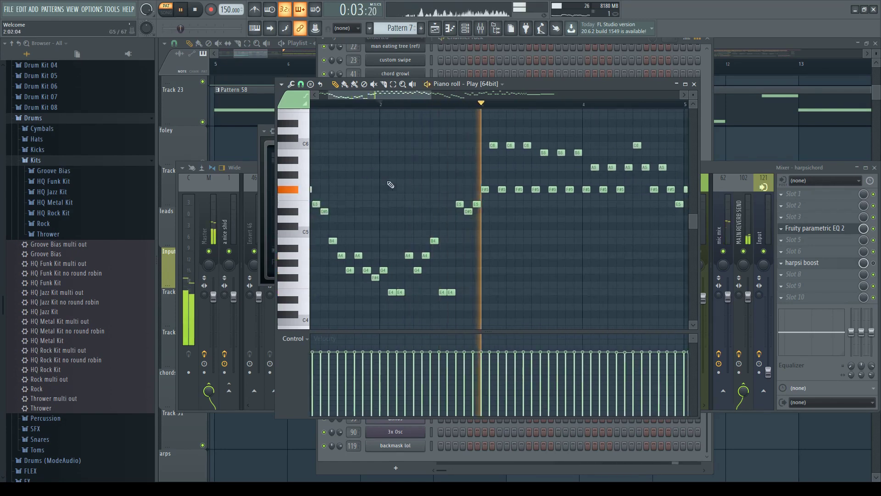
{"action": "key", "text": "space"}
Step: Examine the alternating high and low notes from bar 3 of Pattern 7 in the piano roll
{"action": "scroll", "coordinate": [389, 183], "scroll_direction": "up", "scroll_amount": 3}
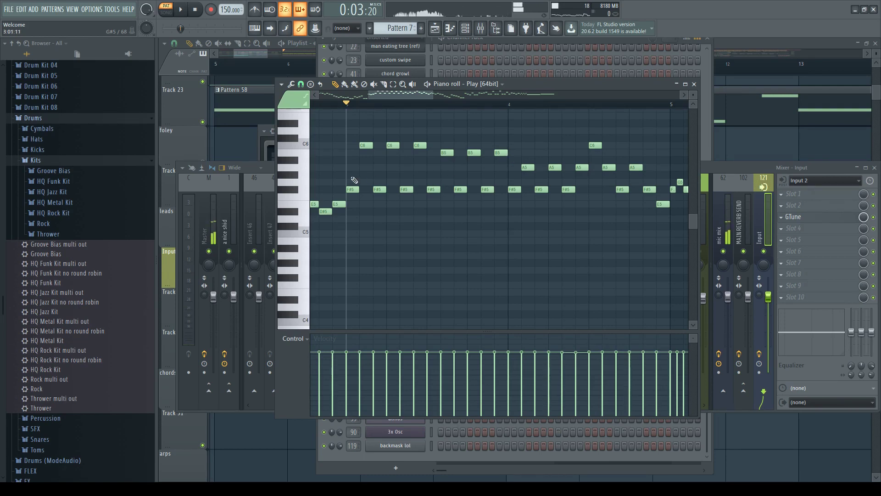
{"action": "scroll", "coordinate": [355, 191], "scroll_direction": "up", "scroll_amount": 4, "text": "ctrl"}
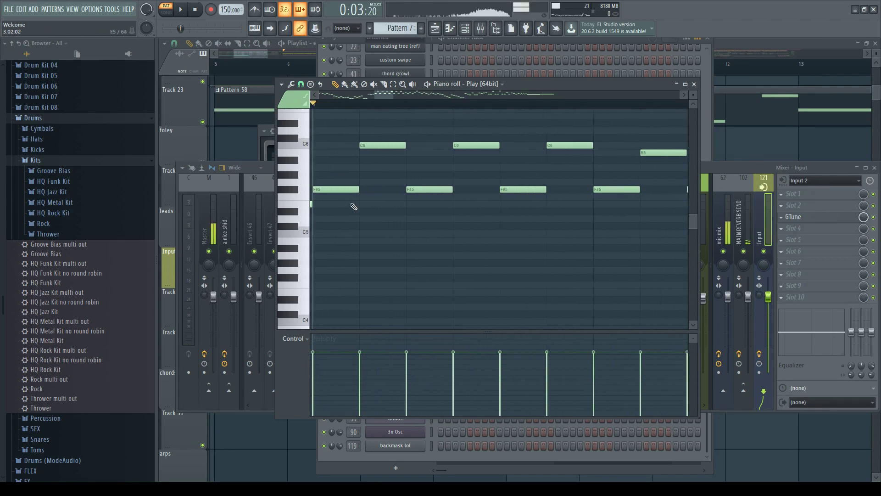
{"action": "scroll", "coordinate": [362, 219], "scroll_direction": "down", "scroll_amount": 2, "text": "ctrl"}
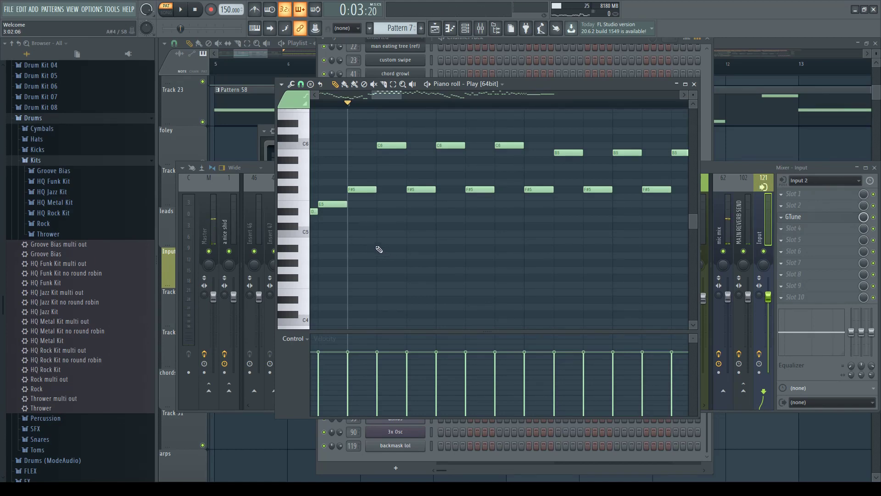
{"action": "scroll", "coordinate": [378, 250], "scroll_direction": "up", "scroll_amount": 2, "text": "ctrl"}
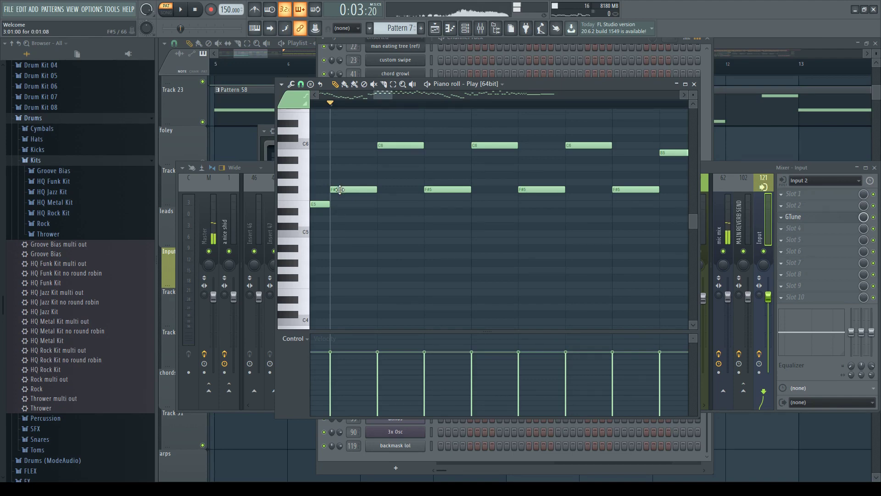
{"action": "scroll", "coordinate": [355, 188], "scroll_direction": "down", "scroll_amount": 2, "text": "ctrl"}
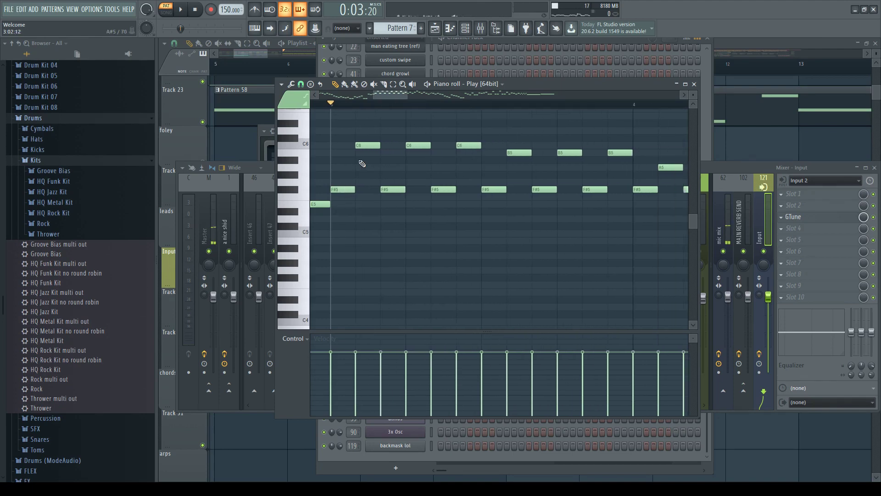
{"action": "scroll", "coordinate": [363, 164], "scroll_direction": "down", "scroll_amount": 4, "text": "ctrl"}
{"action": "scroll", "coordinate": [367, 148], "scroll_direction": "up", "scroll_amount": 2, "text": "ctrl"}
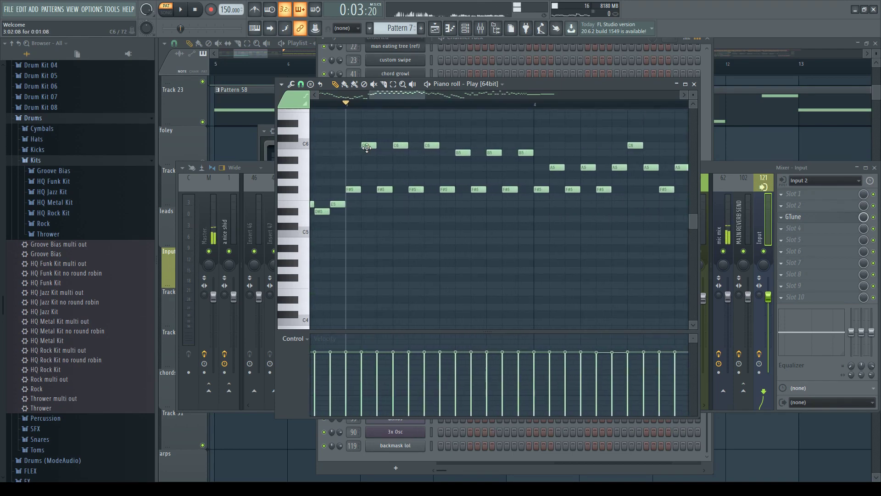
Step: Bring up the mixer to view the guitar tracks and return to the Pattern 7 piano roll
{"action": "scroll", "coordinate": [571, 165], "scroll_direction": "down", "scroll_amount": 2}
{"action": "key", "text": "F9"}
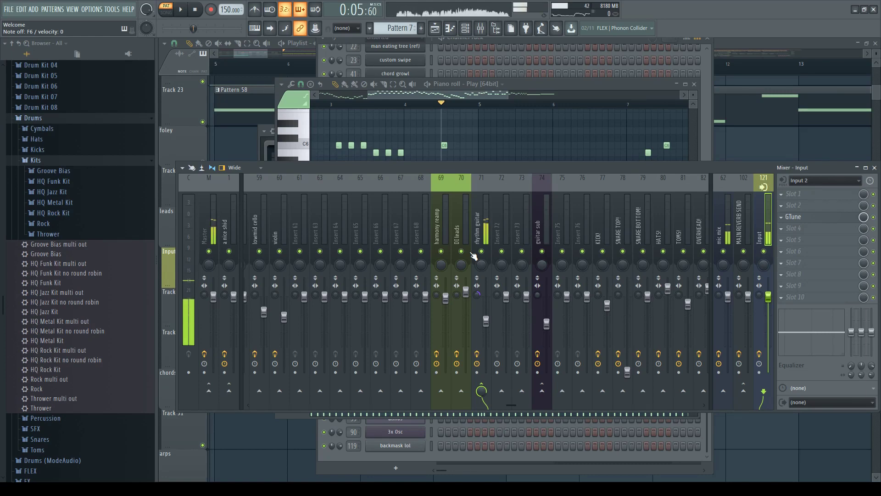
{"action": "left_click", "coordinate": [482, 95]}
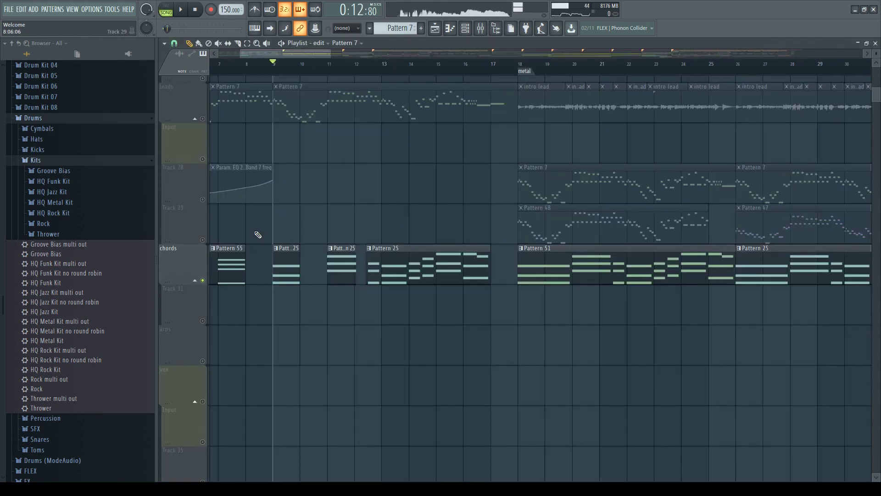
Step: Audition the soloed chords track in the Playlist from bar 9 and move the playback position to bar 14
{"action": "key", "text": "space"}
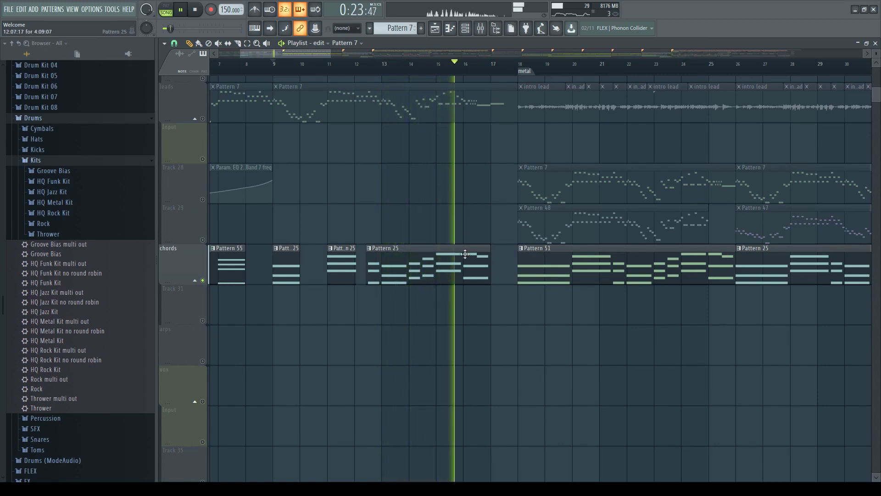
{"action": "key", "text": "space"}
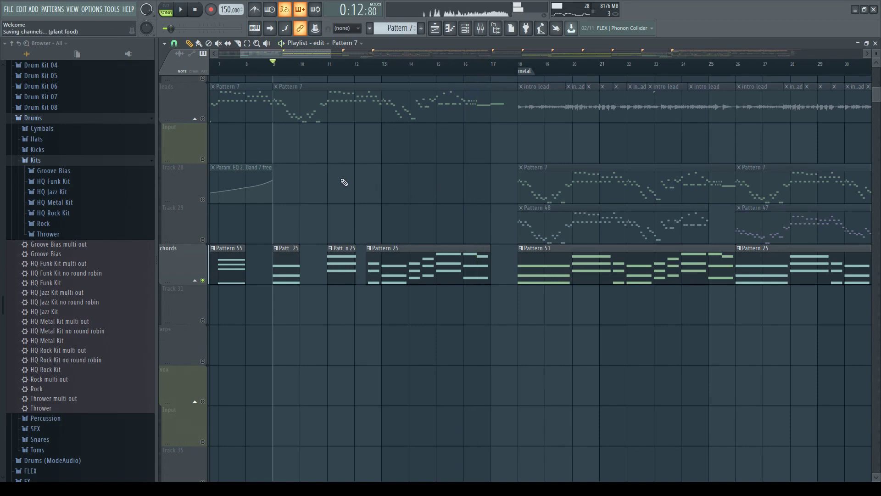
{"action": "scroll", "coordinate": [349, 184], "scroll_direction": "up", "scroll_amount": 3}
{"action": "scroll", "coordinate": [354, 189], "scroll_direction": "down", "scroll_amount": 3}
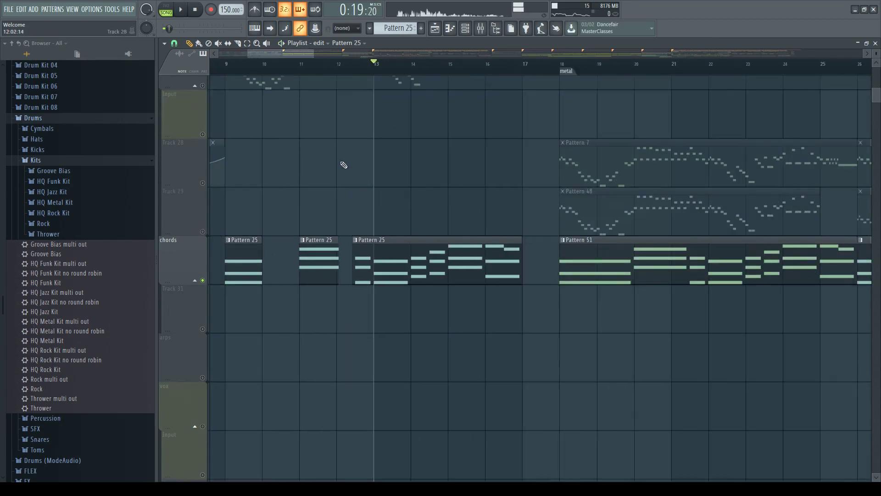
{"action": "left_click", "coordinate": [413, 74]}
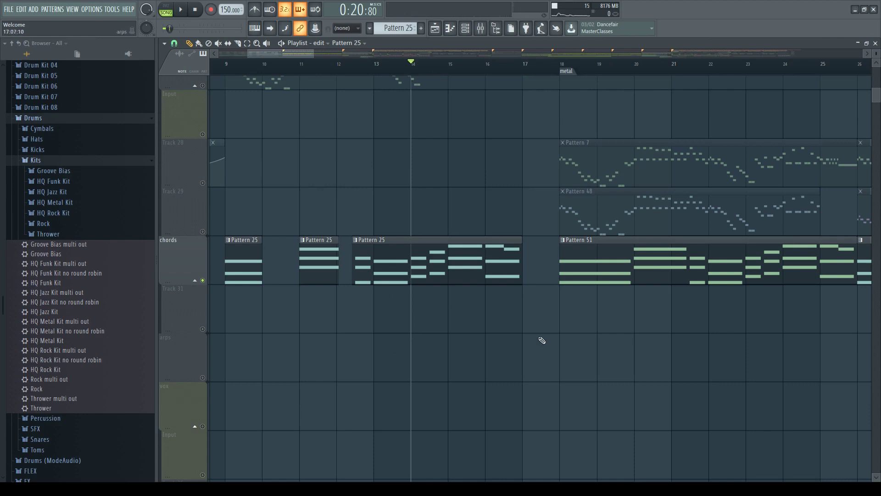
Step: Audition the last Pattern 25 chord at bar 16 with the Playback tool, stop playback and return to the Draw tool
{"action": "scroll", "coordinate": [532, 312], "scroll_direction": "up", "scroll_amount": 3}
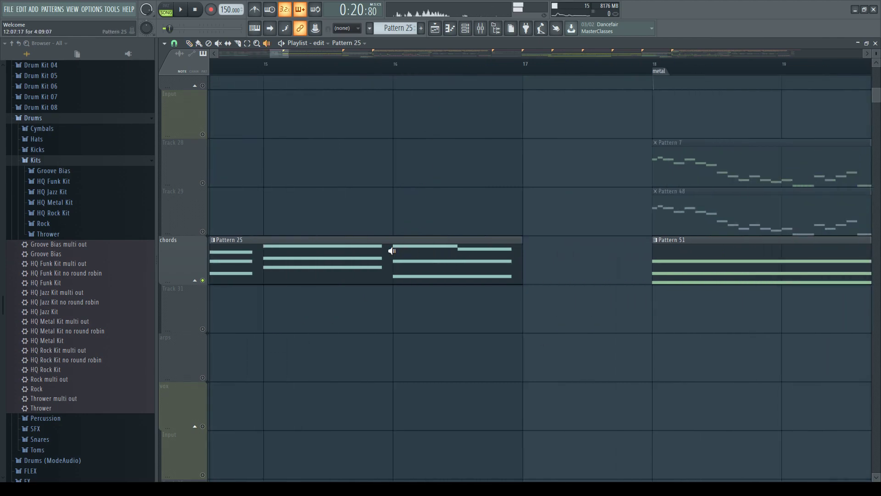
{"action": "scroll", "coordinate": [350, 258], "scroll_direction": "down", "scroll_amount": 1}
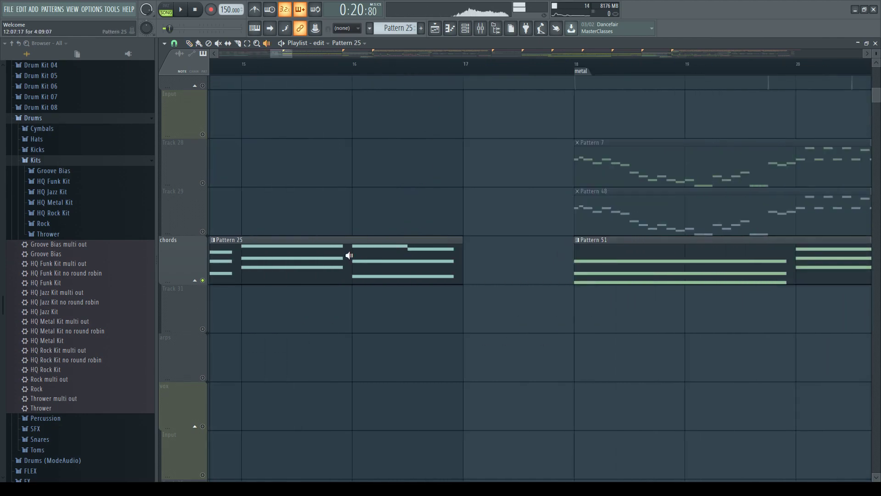
{"action": "left_click_drag", "start_coordinate": [349, 254], "coordinate": [349, 255]}
{"action": "scroll", "coordinate": [354, 257], "scroll_direction": "up", "scroll_amount": 2}
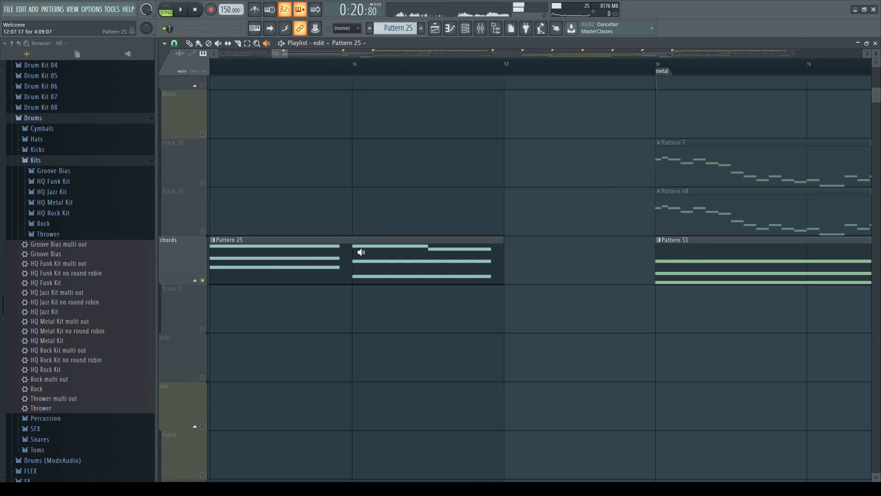
{"action": "left_click", "coordinate": [370, 256]}
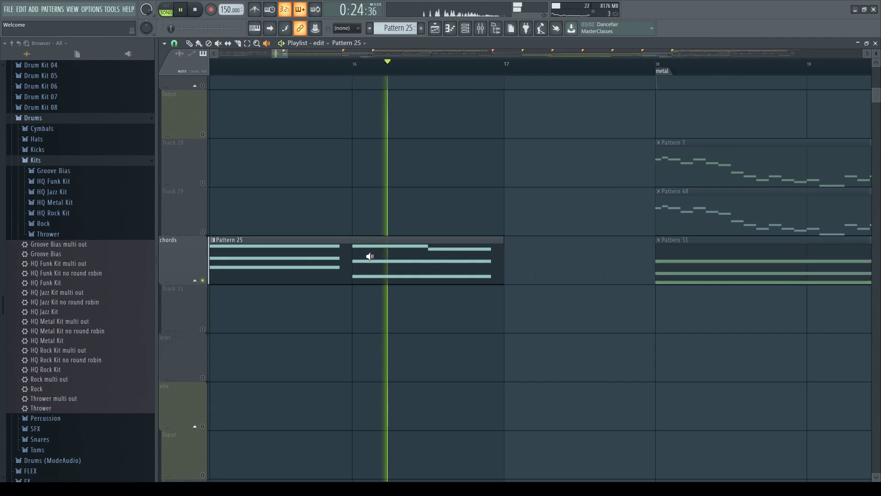
{"action": "left_click", "coordinate": [454, 261]}
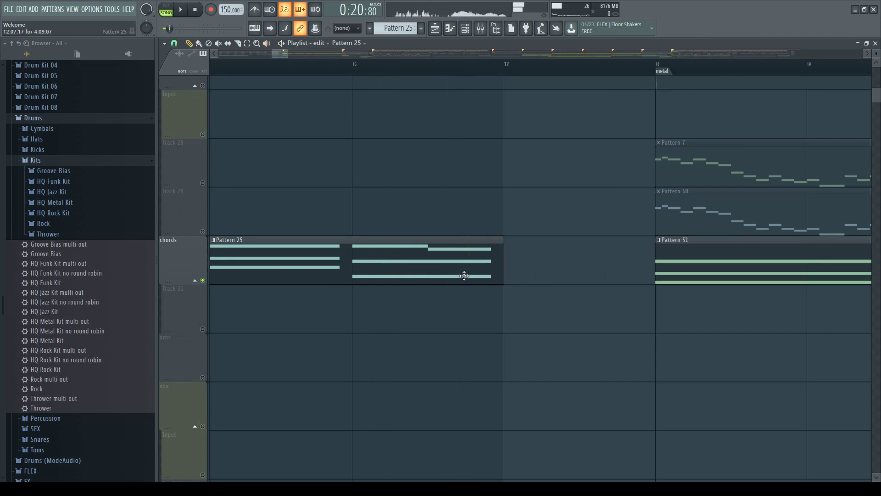
{"action": "left_click", "coordinate": [425, 255]}
{"action": "key", "text": "p"}
{"action": "scroll", "coordinate": [327, 256], "scroll_direction": "down", "scroll_amount": 3}
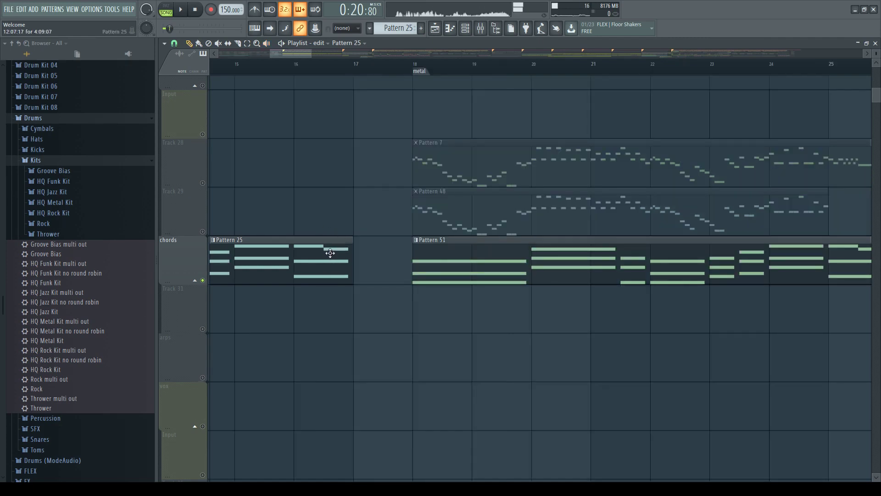
Step: Audition the chord at the end of Pattern 25 around bar 16 once more with the Playback tool
{"action": "scroll", "coordinate": [331, 260], "scroll_direction": "up", "scroll_amount": 2}
{"action": "scroll", "coordinate": [338, 251], "scroll_direction": "down", "scroll_amount": 2}
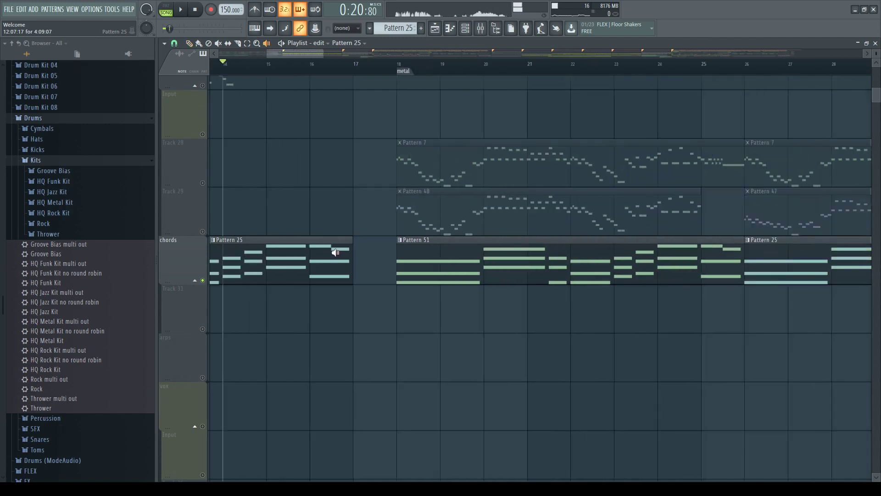
{"action": "scroll", "coordinate": [320, 248], "scroll_direction": "up", "scroll_amount": 5}
{"action": "scroll", "coordinate": [274, 255], "scroll_direction": "down", "scroll_amount": 3}
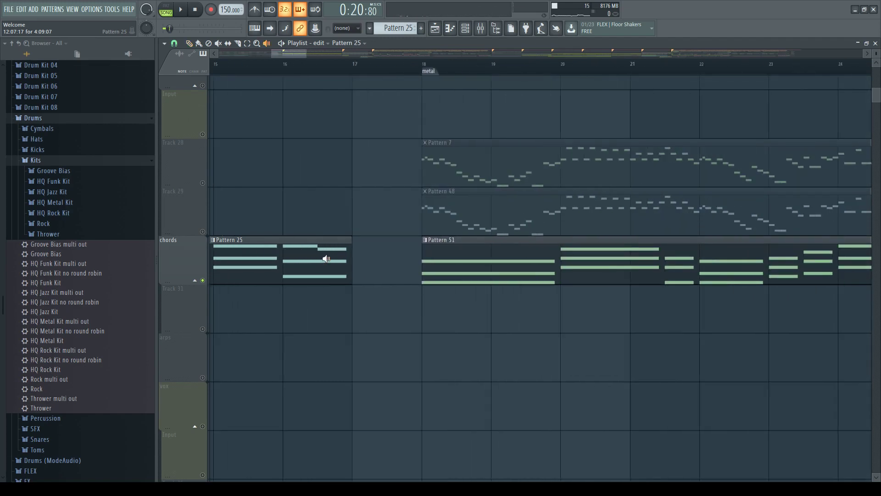
{"action": "left_click", "coordinate": [326, 259]}
{"action": "scroll", "coordinate": [310, 68], "scroll_direction": "down", "scroll_amount": 3}
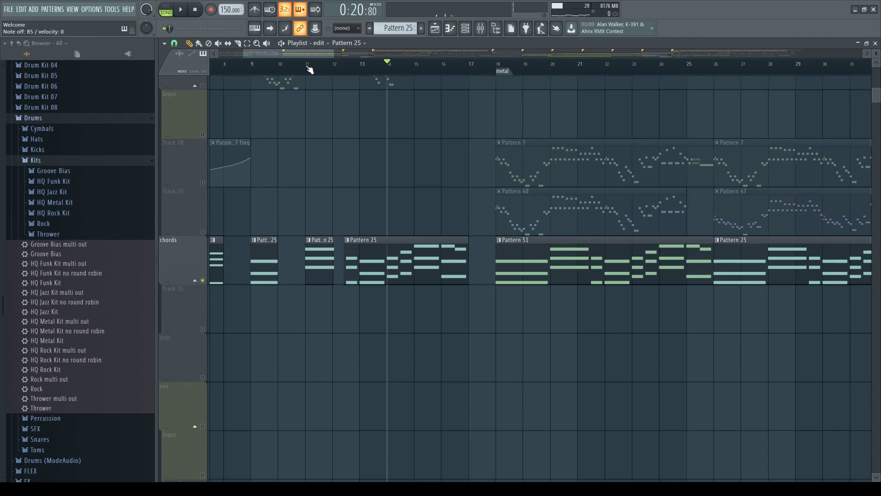
Step: Move the playback position to the metal marker at bar 18 and audition the full arrangement from there
{"action": "scroll", "coordinate": [309, 69], "scroll_direction": "up", "scroll_amount": 5}
{"action": "left_click", "coordinate": [403, 64]}
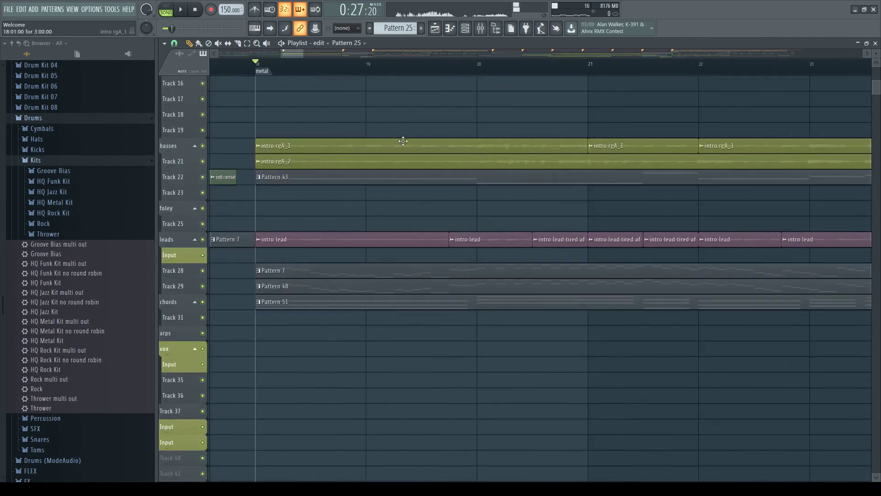
{"action": "key", "text": "space"}
{"action": "scroll", "coordinate": [285, 208], "scroll_direction": "down", "scroll_amount": 4}
{"action": "scroll", "coordinate": [288, 203], "scroll_direction": "up", "scroll_amount": 3}
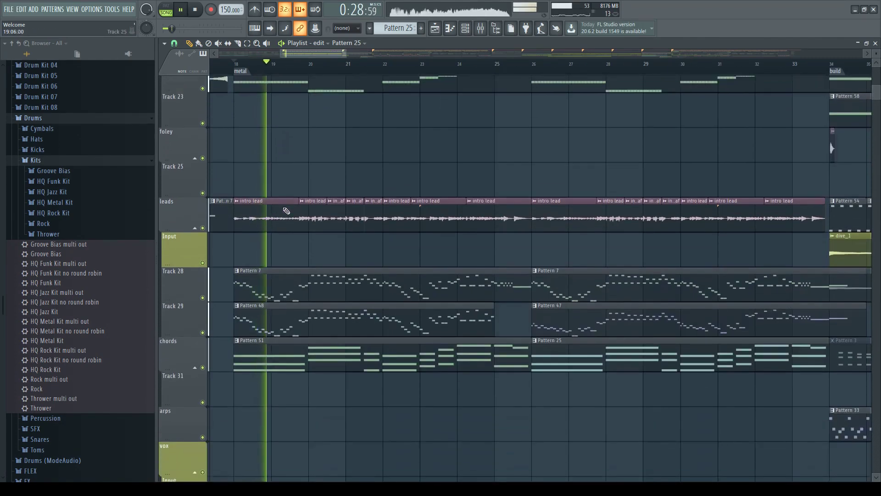
{"action": "key", "text": "space"}
Step: Solo the leads track and Track 28 one after the other to compare them from bar 18
{"action": "right_click", "coordinate": [202, 219]}
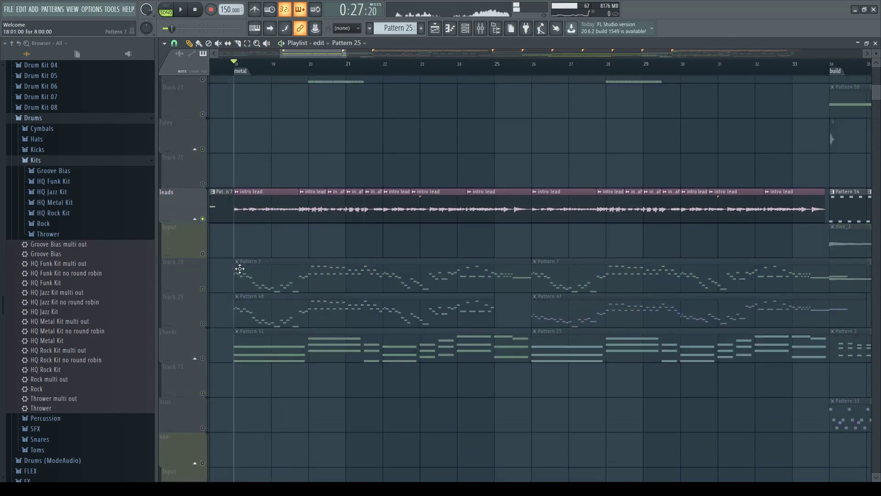
{"action": "key", "text": "space"}
{"action": "right_click", "coordinate": [203, 289]}
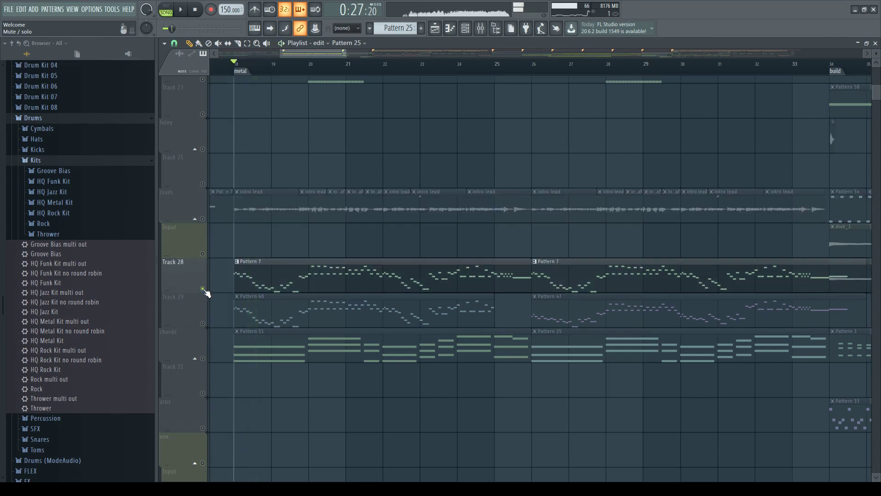
{"action": "key", "text": "space"}
Step: Enable only the leads track and Track 28 and audition them together from bar 18
{"action": "right_click", "coordinate": [203, 290]}
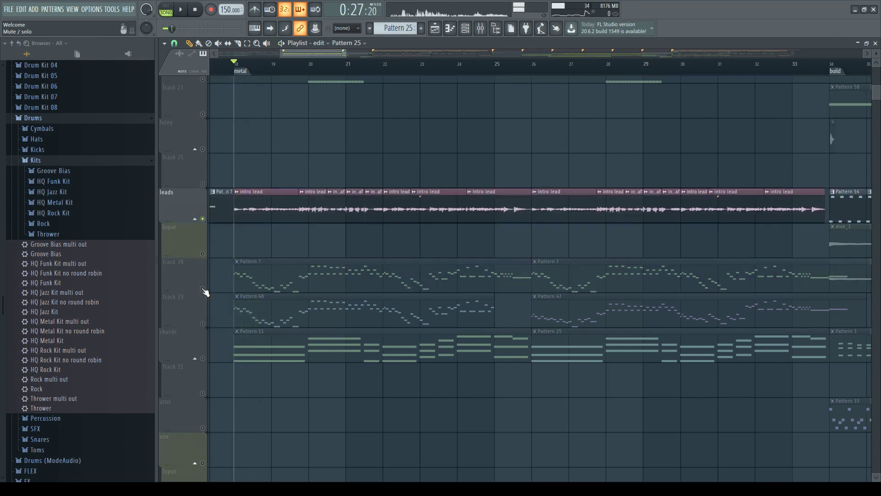
{"action": "right_click", "coordinate": [203, 290]}
{"action": "left_click", "coordinate": [203, 219]}
{"action": "key", "text": "space"}
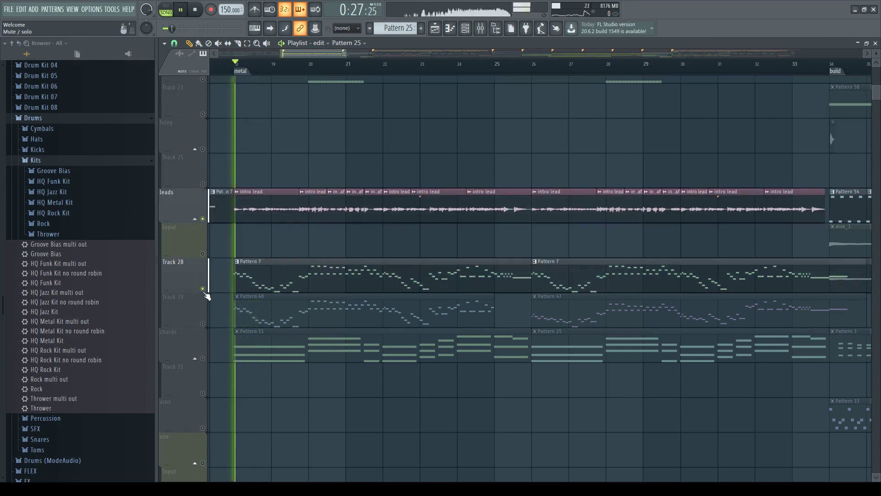
{"action": "key", "text": "space"}
Step: Unmute Track 29 and audition its Pattern 48 clip on its own with the Playback tool
{"action": "left_click", "coordinate": [203, 323]}
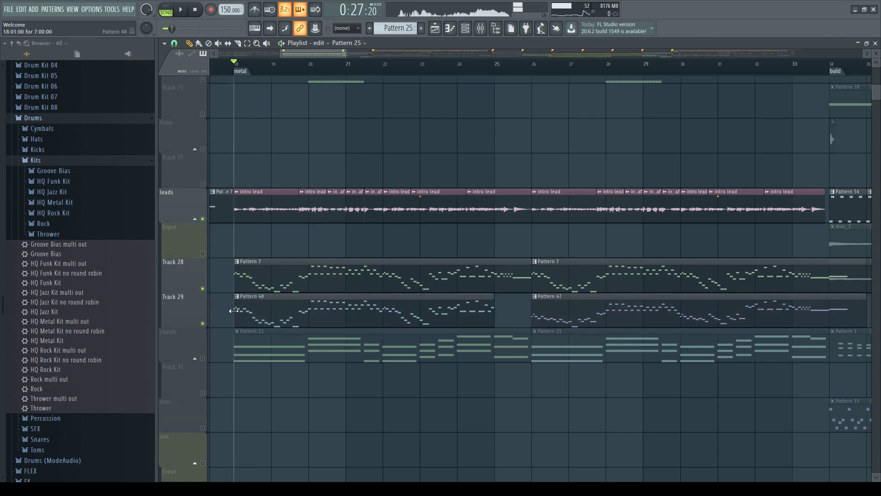
{"action": "left_click", "coordinate": [233, 311]}
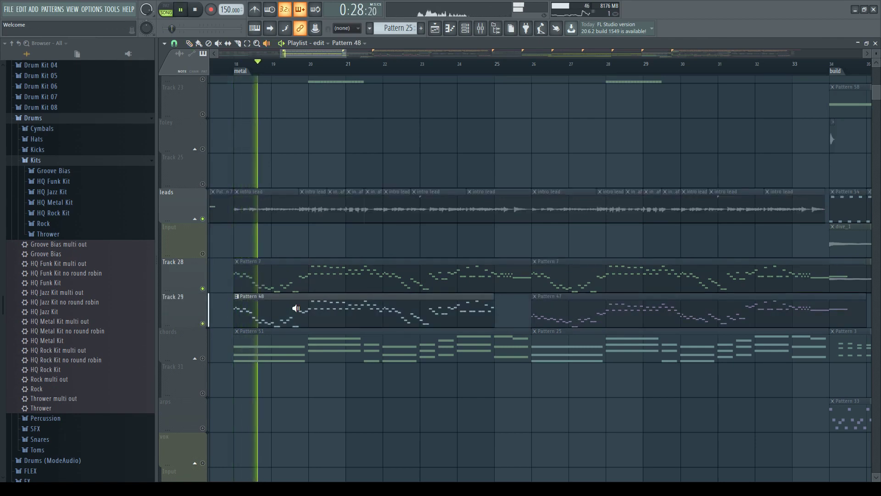
{"action": "left_click_drag", "start_coordinate": [296, 308], "coordinate": [296, 308]}
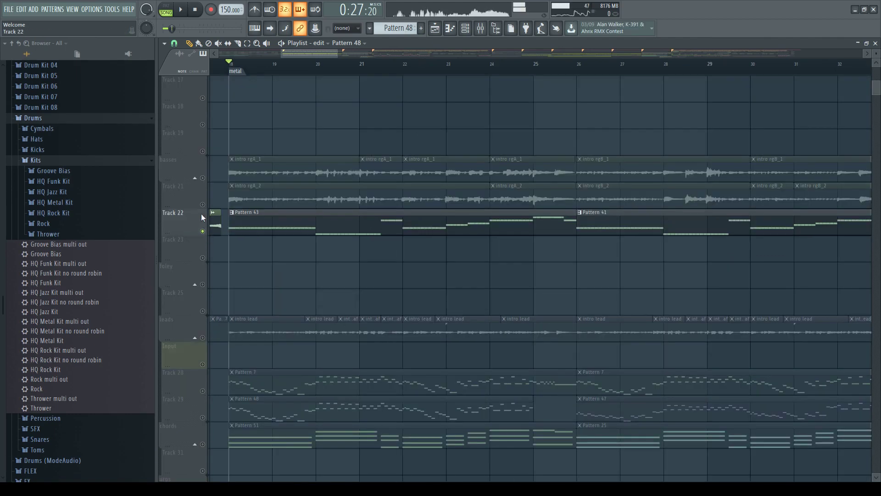
Step: Audition the soloed Track 22 from bar 18, followed by the soloed basses group with Track 21
{"action": "key", "text": "space"}
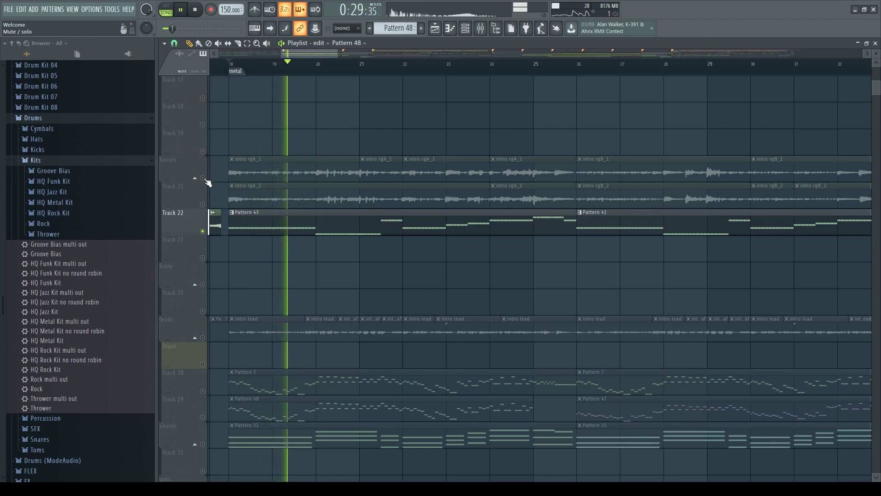
{"action": "key", "text": "space"}
{"action": "right_click", "coordinate": [202, 178]}
{"action": "key", "text": "space"}
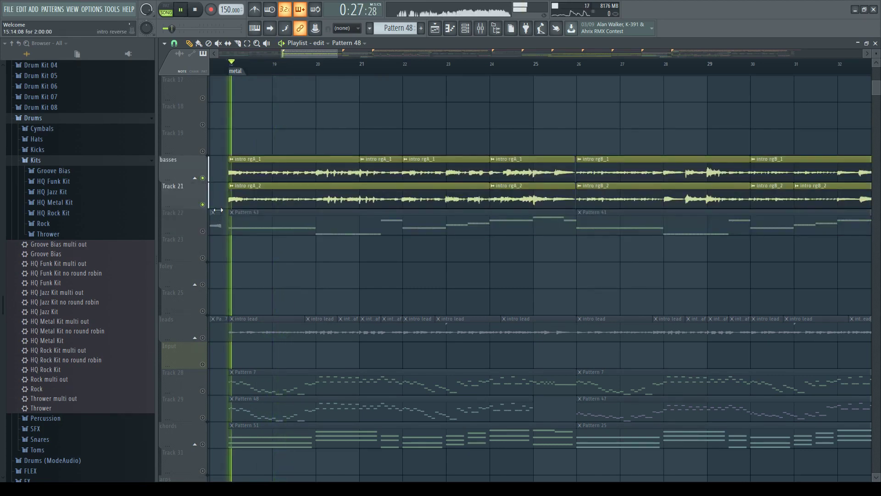
{"action": "key", "text": "space"}
Step: Inspect the intro rgA_1 sample settings and audition the intro rgA_1 and intro rgA_2 clips separately at bar 18
{"action": "double_click", "coordinate": [285, 175]}
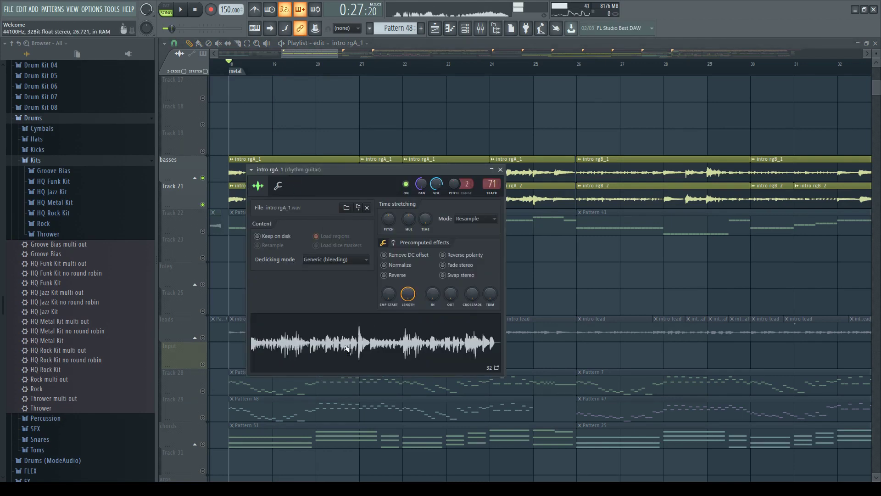
{"action": "key", "text": "Escape"}
{"action": "right_click", "coordinate": [229, 173], "text": "alt"}
{"action": "right_click", "coordinate": [225, 190], "text": "alt"}
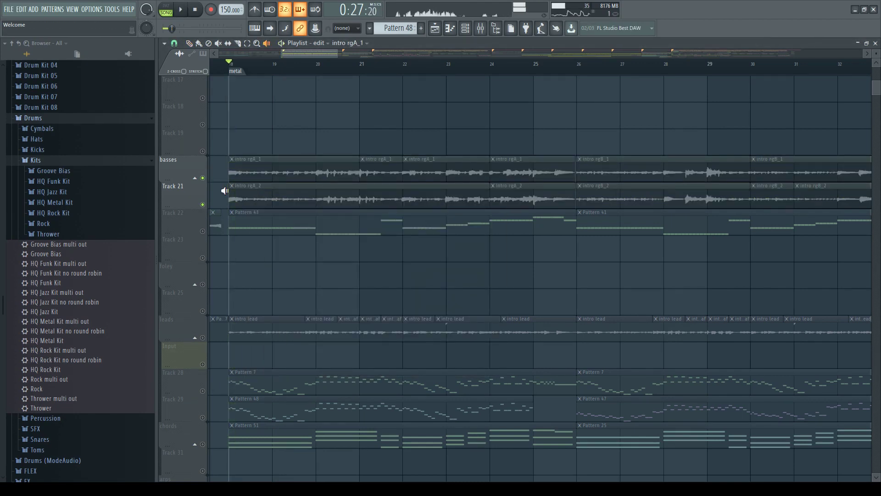
Step: Solo the kick track and audition its Pattern 39 clips from bar 18
{"action": "scroll", "coordinate": [255, 241], "scroll_direction": "up", "scroll_amount": 8}
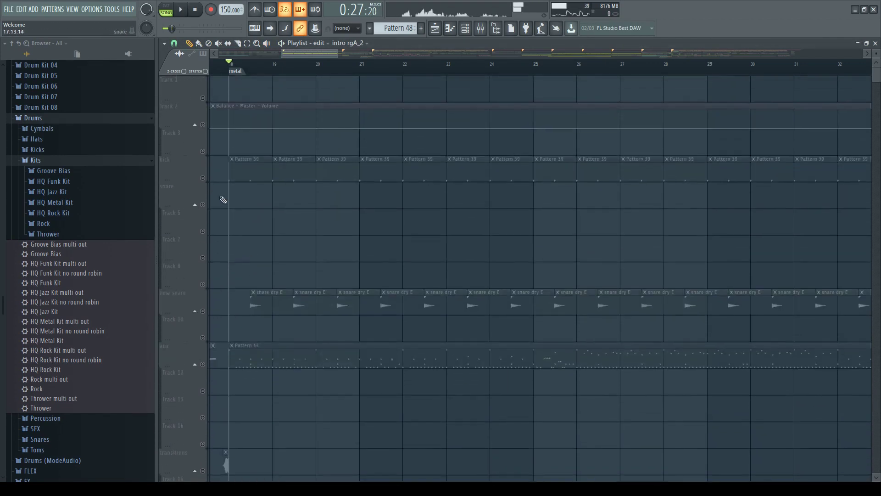
{"action": "left_click", "coordinate": [202, 178]}
{"action": "key", "text": "space"}
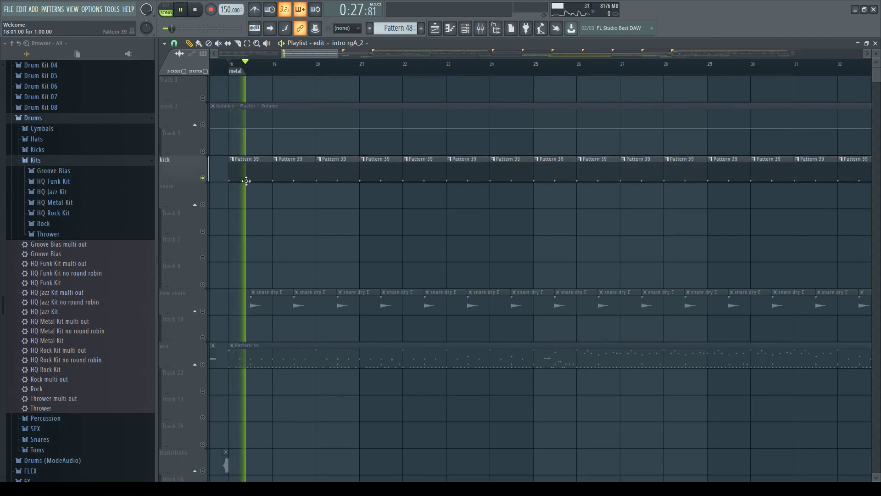
{"action": "scroll", "coordinate": [257, 186], "scroll_direction": "down", "scroll_amount": 2}
{"action": "key", "text": "space"}
Step: Solo the aux track and audition its Pattern 44 clip from bar 18
{"action": "scroll", "coordinate": [220, 265], "scroll_direction": "up", "scroll_amount": 3}
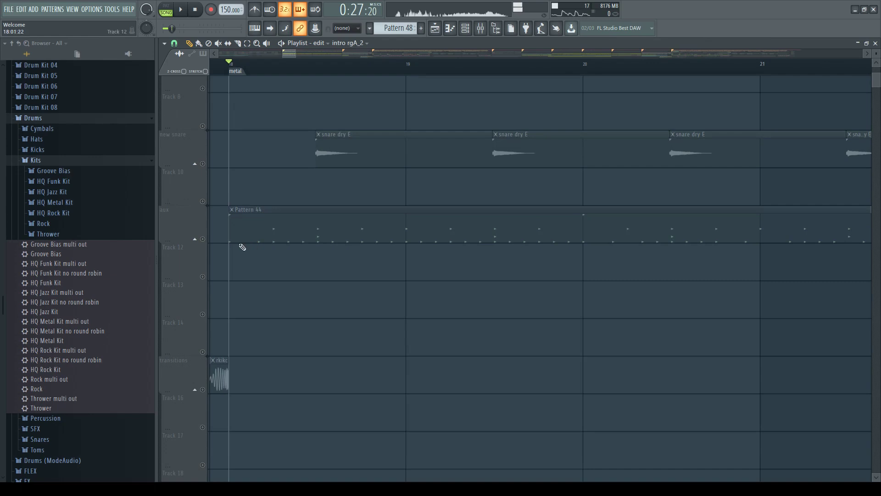
{"action": "left_click", "coordinate": [202, 239]}
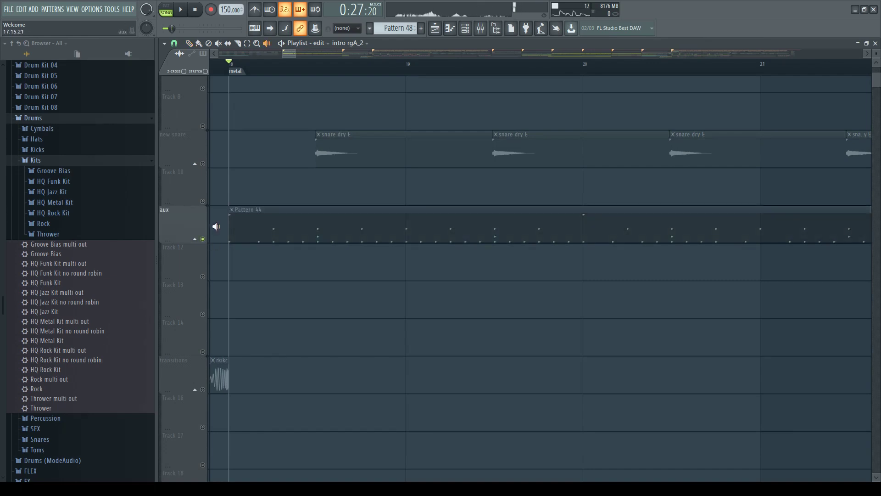
{"action": "key", "text": "space"}
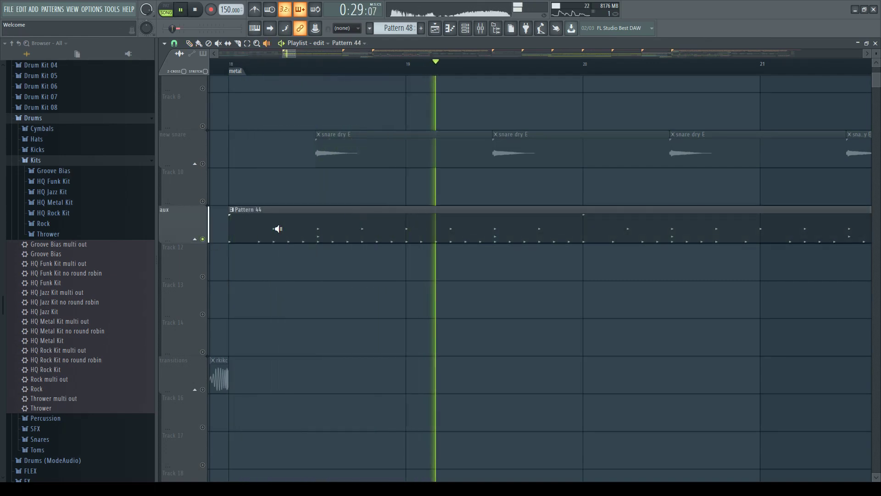
{"action": "key", "text": "space"}
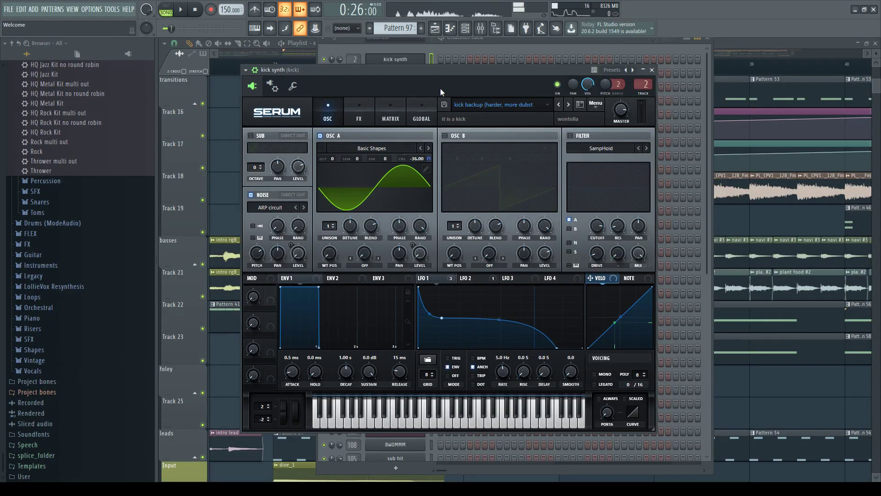
Step: Examine the kick synth's miscellaneous channel settings and its root note on the keyboard
{"action": "left_click_drag", "start_coordinate": [447, 70], "coordinate": [447, 78]}
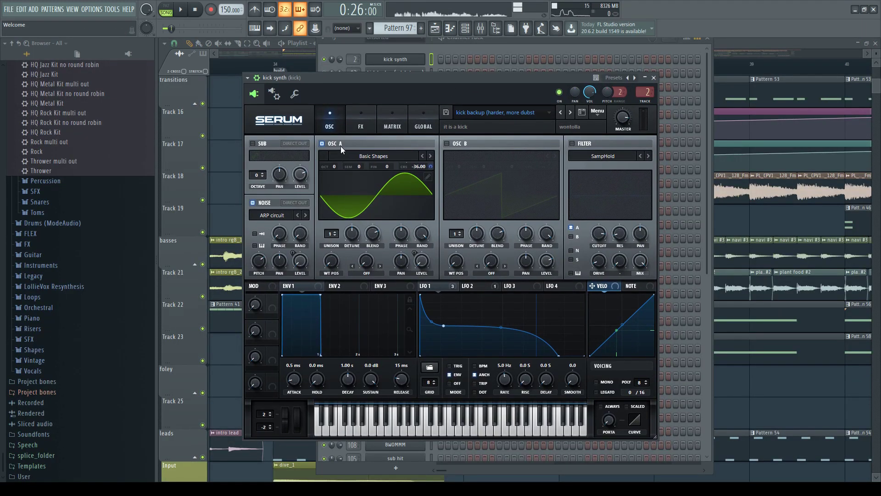
{"action": "left_click", "coordinate": [297, 102]}
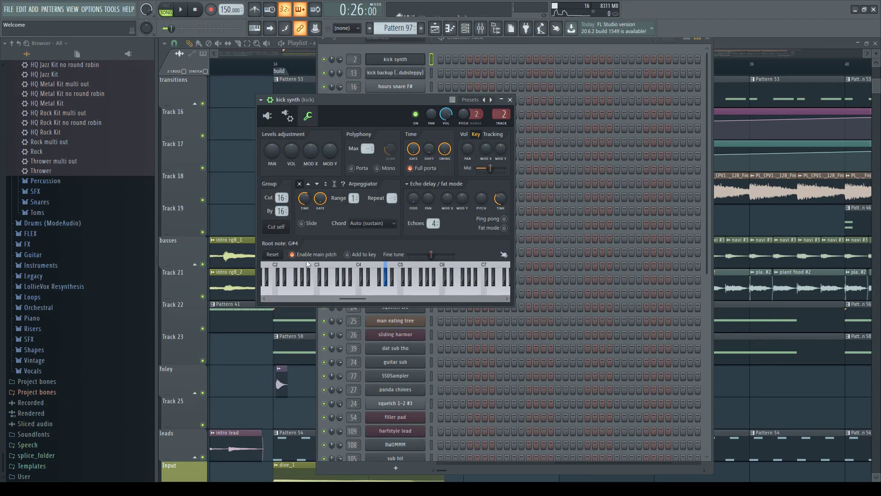
{"action": "left_click", "coordinate": [390, 285]}
Step: Create a new pattern, test a kick synth hit on its first step in the piano roll, and undo the last edit
{"action": "key", "text": "F4"}
{"action": "key", "text": "F7"}
{"action": "left_click", "coordinate": [439, 60]}
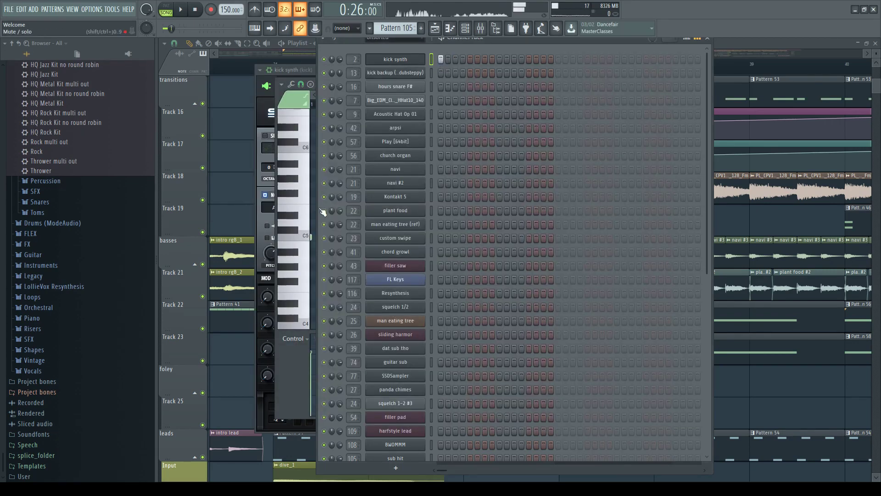
{"action": "left_click", "coordinate": [306, 239]}
{"action": "left_click", "coordinate": [307, 237]}
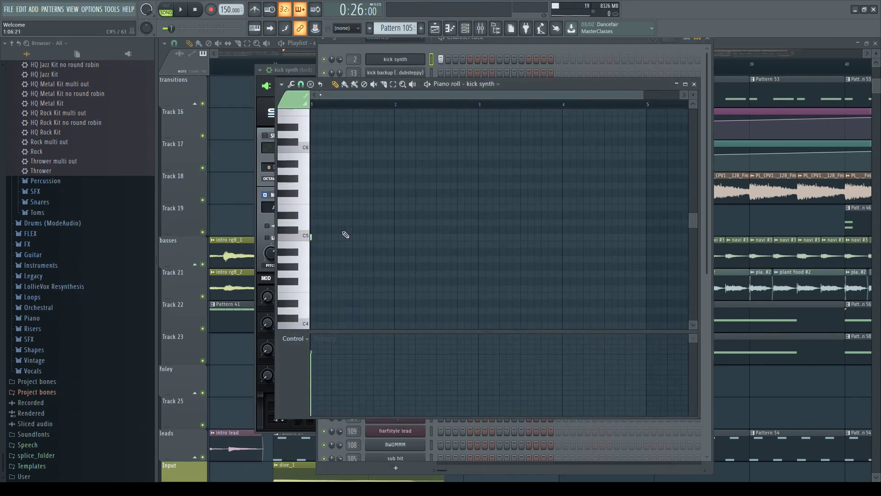
{"action": "key", "text": "ctrl+z"}
{"action": "key", "text": "F7"}
Step: Return to the kick synth's Serum window and examine its LFO 2 and LFO 1 curves
{"action": "left_click", "coordinate": [305, 72]}
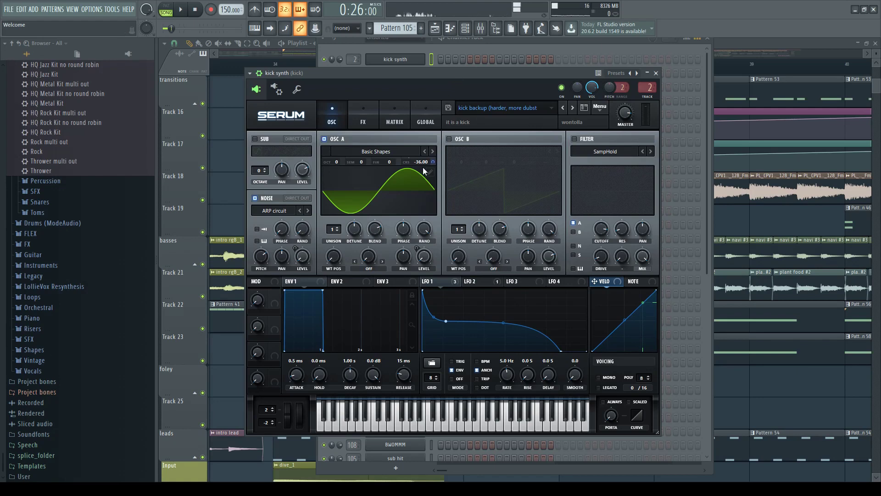
{"action": "left_click_drag", "start_coordinate": [396, 76], "coordinate": [406, 86]}
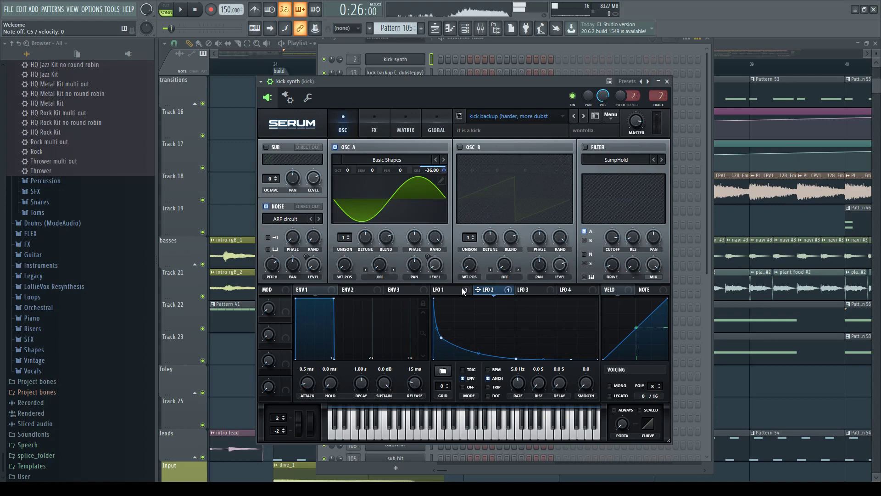
{"action": "left_click", "coordinate": [460, 290]}
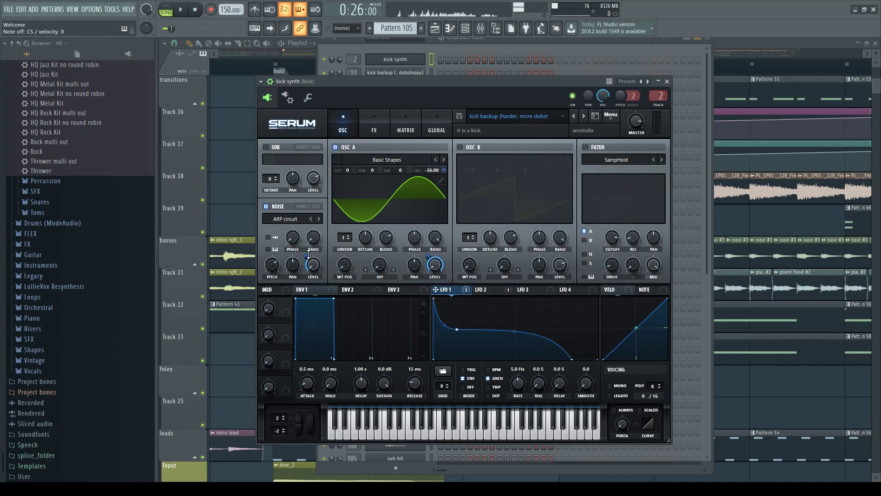
Step: Inspect the Fruity parametric EQ 2 on the kick's mixer track and close it
{"action": "key", "text": "F9"}
{"action": "left_click", "coordinate": [812, 240]}
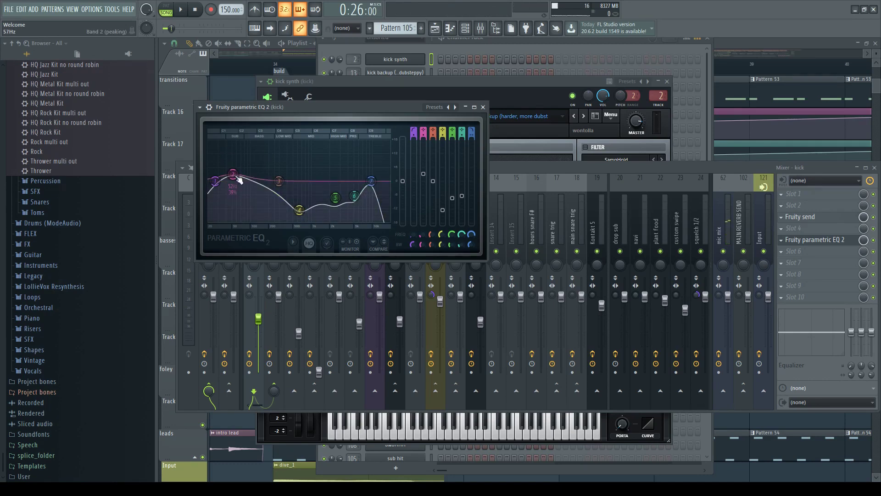
{"action": "left_click", "coordinate": [483, 107]}
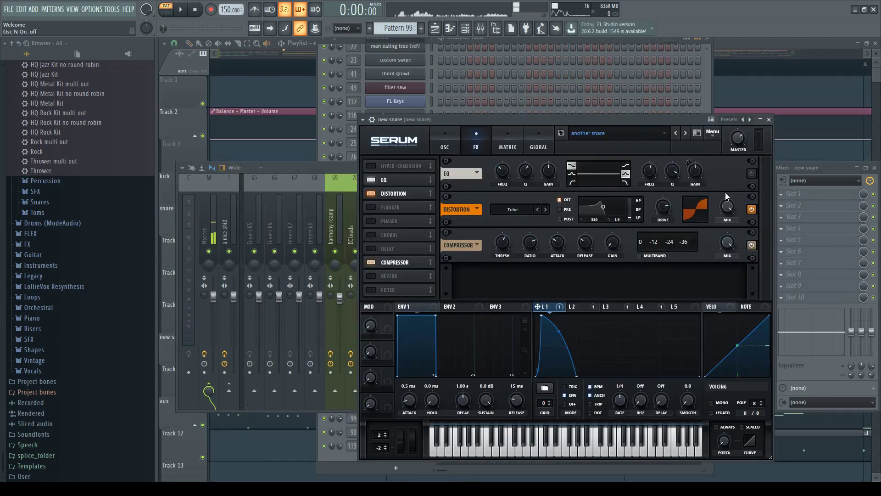
Step: Examine the new snare's oscillators and LFO 3 in Serum, switch Oscillator A back on and return to the effects page
{"action": "left_click", "coordinate": [444, 148]}
{"action": "left_click", "coordinate": [614, 307]}
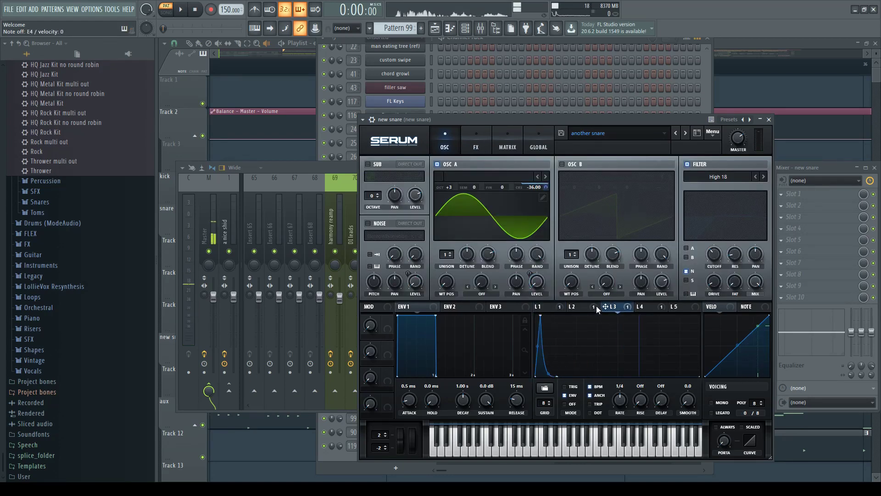
{"action": "key", "text": "ctrl+z"}
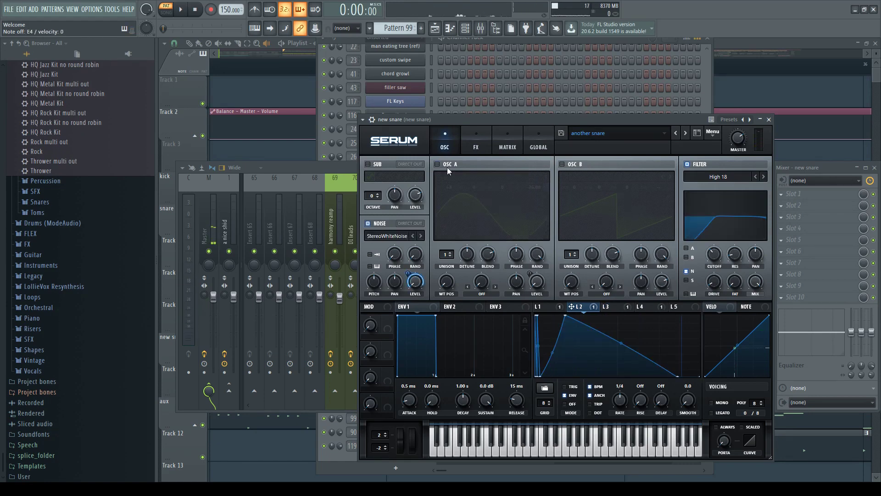
{"action": "left_click", "coordinate": [448, 167]}
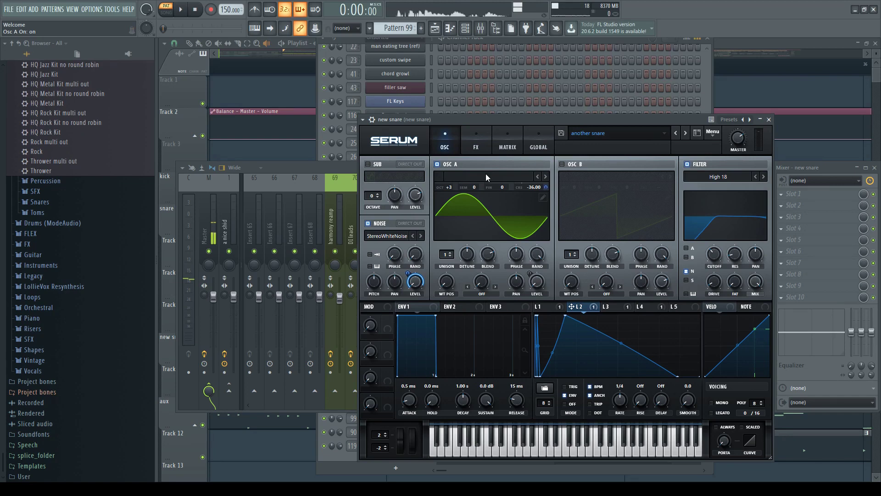
{"action": "left_click", "coordinate": [476, 146]}
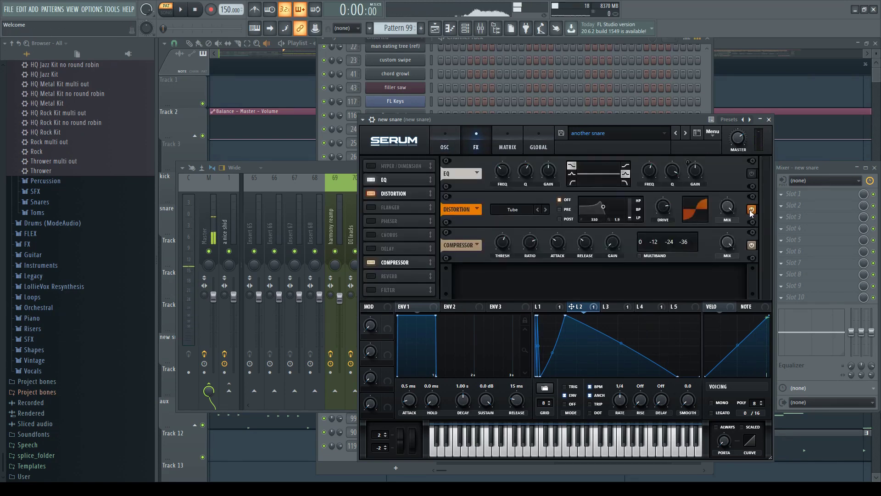
Step: Examine the new snare's oscillator settings, its effects chain and the LFO 4 and LFO 2 curves in Serum
{"action": "left_click", "coordinate": [453, 144]}
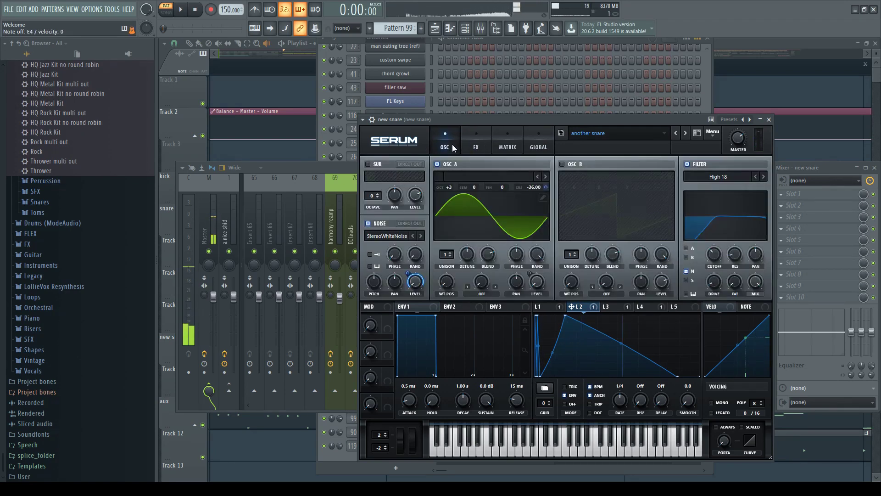
{"action": "left_click", "coordinate": [485, 143]}
{"action": "left_click", "coordinate": [646, 306]}
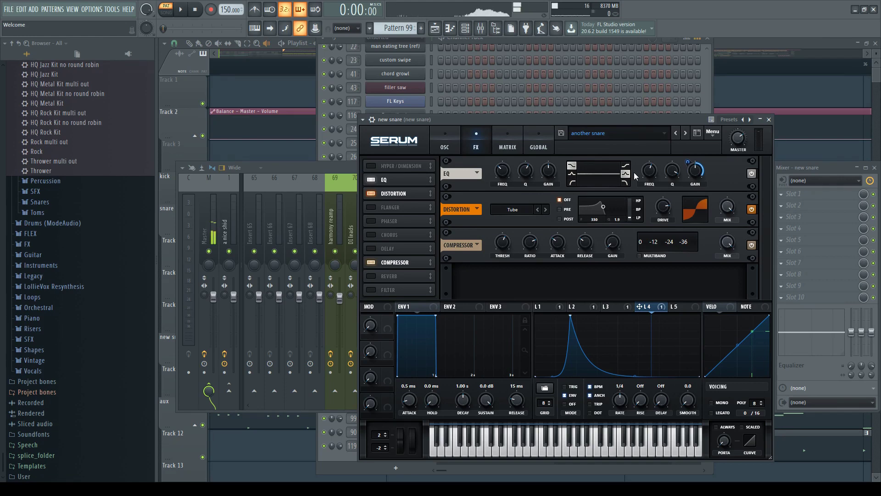
{"action": "left_click", "coordinate": [577, 307]}
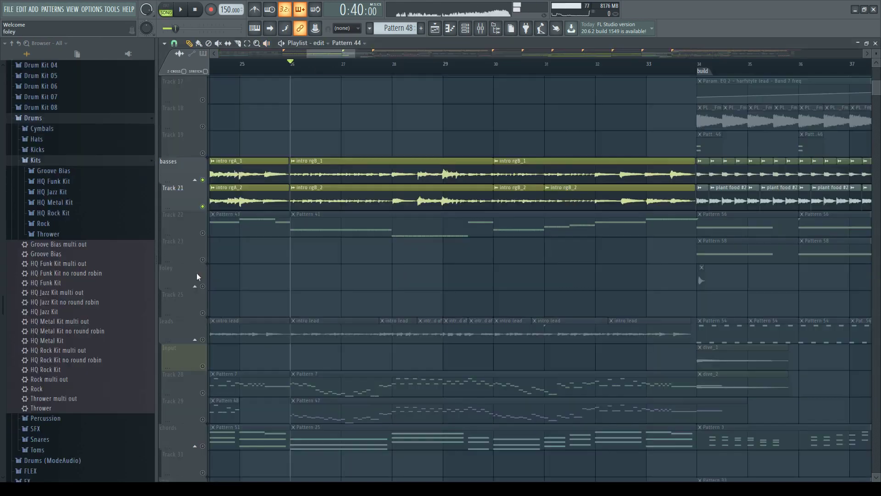
Step: Unmute the leads track alongside the two bass guitar tracks and play them together from bar 26
{"action": "left_click", "coordinate": [202, 339]}
{"action": "scroll", "coordinate": [312, 252], "scroll_direction": "up", "scroll_amount": 3}
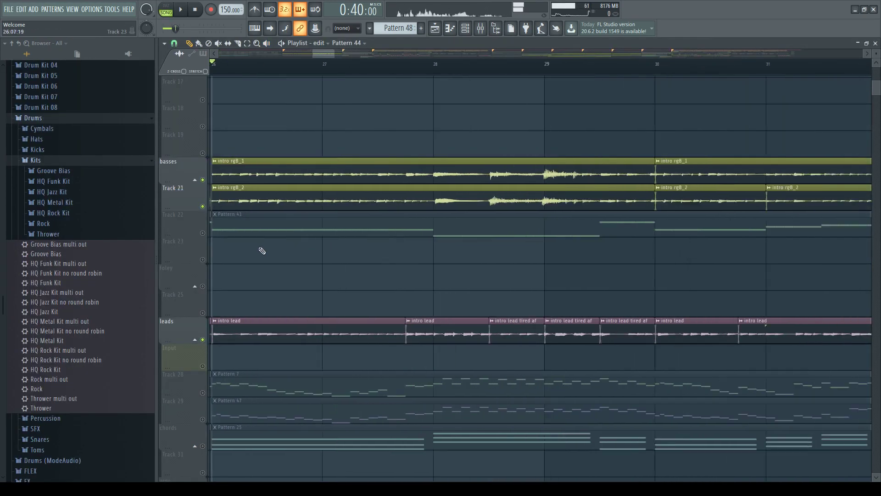
{"action": "scroll", "coordinate": [261, 250], "scroll_direction": "down", "scroll_amount": 2}
{"action": "key", "text": "space"}
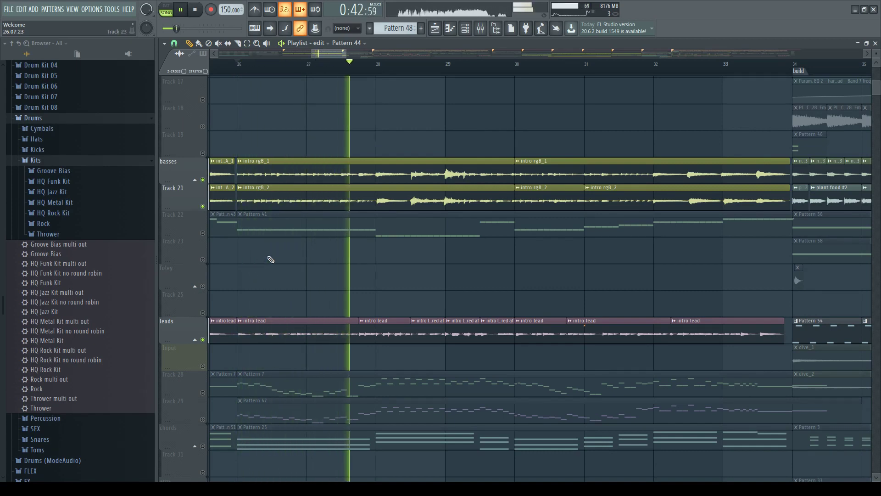
Step: Unmute all playlist tracks and play the full arrangement of the metal section from bar 26
{"action": "right_click", "coordinate": [203, 180]}
{"action": "key", "text": "space"}
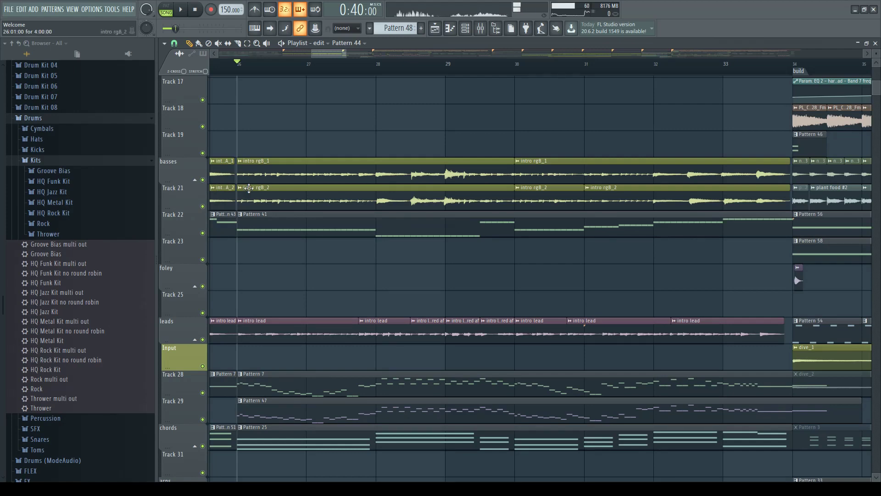
{"action": "scroll", "coordinate": [248, 188], "scroll_direction": "up", "scroll_amount": 2, "text": "alt"}
{"action": "scroll", "coordinate": [253, 188], "scroll_direction": "up", "scroll_amount": 3, "text": "ctrl"}
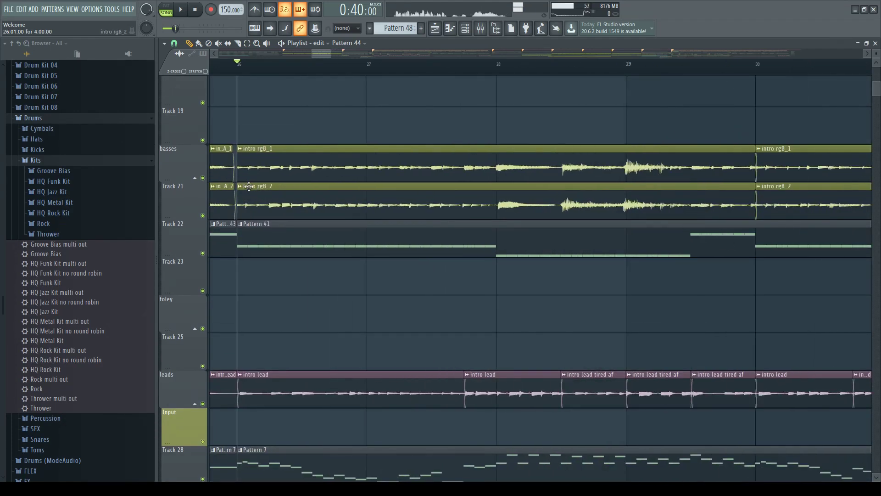
{"action": "scroll", "coordinate": [248, 186], "scroll_direction": "down", "scroll_amount": 3, "text": "ctrl"}
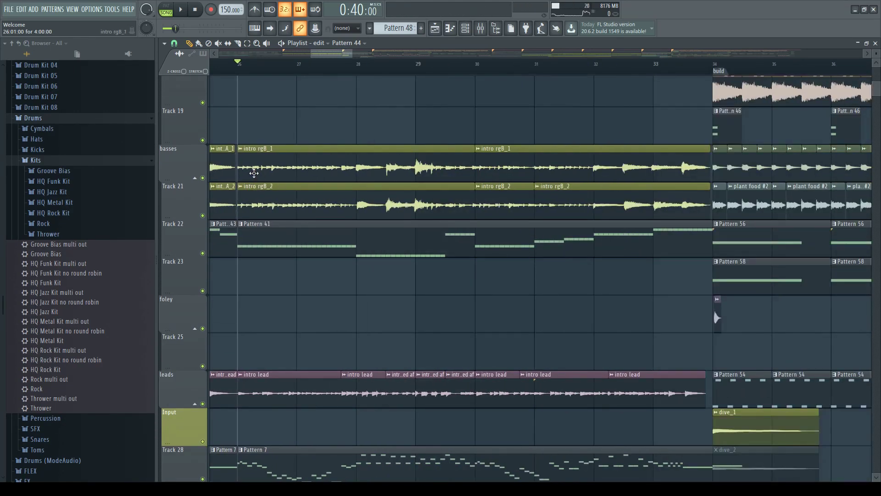
{"action": "scroll", "coordinate": [253, 173], "scroll_direction": "down", "scroll_amount": 2, "text": "ctrl"}
{"action": "key", "text": "space"}
{"action": "scroll", "coordinate": [299, 182], "scroll_direction": "down", "scroll_amount": 1}
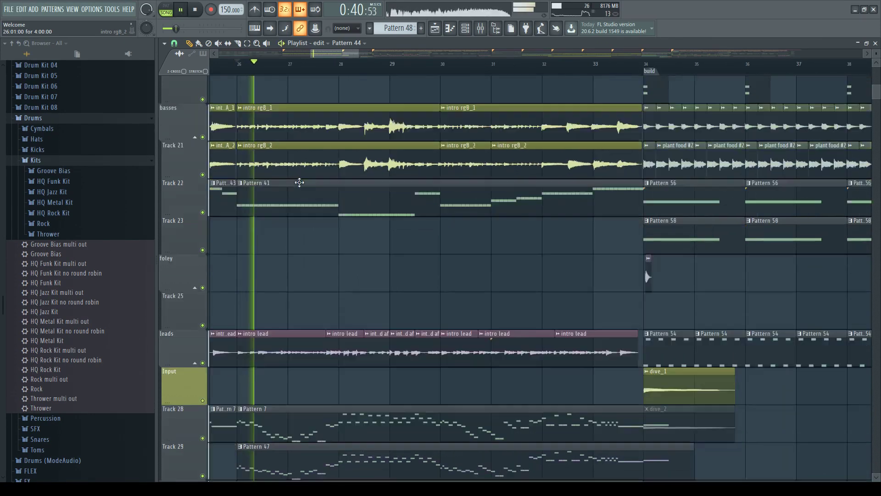
{"action": "scroll", "coordinate": [285, 175], "scroll_direction": "down", "scroll_amount": 5}
{"action": "scroll", "coordinate": [278, 167], "scroll_direction": "up", "scroll_amount": 5}
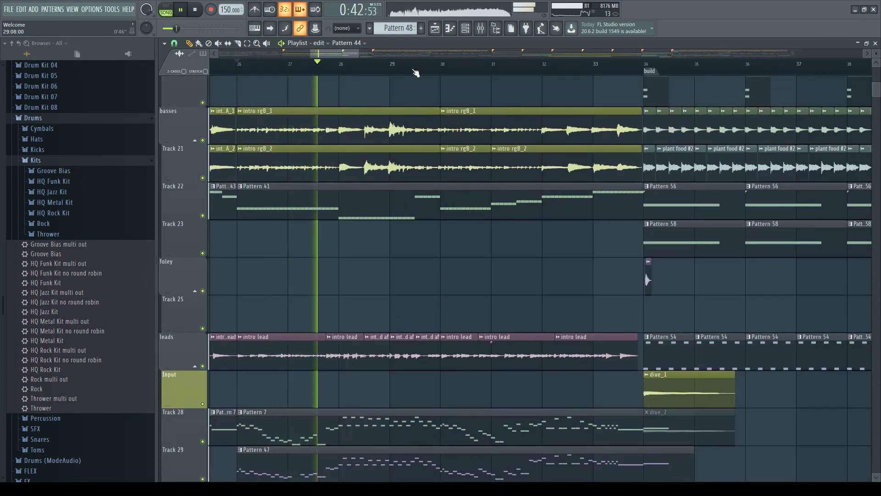
Step: Play the song from about bar 33 into the build section and replay the opening of the build
{"action": "left_click", "coordinate": [590, 67]}
{"action": "scroll", "coordinate": [550, 110], "scroll_direction": "right", "scroll_amount": 3}
{"action": "scroll", "coordinate": [534, 119], "scroll_direction": "down", "scroll_amount": 1, "text": "ctrl"}
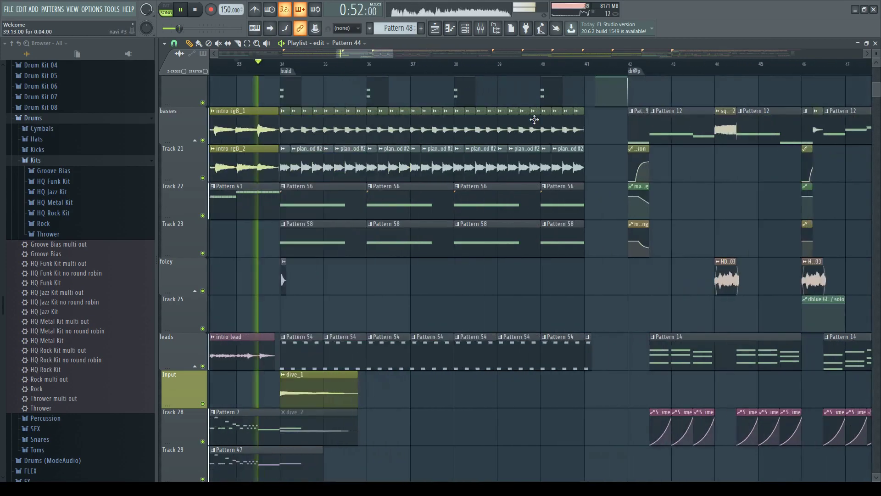
{"action": "scroll", "coordinate": [321, 153], "scroll_direction": "up", "scroll_amount": 2, "text": "ctrl"}
{"action": "key", "text": "space"}
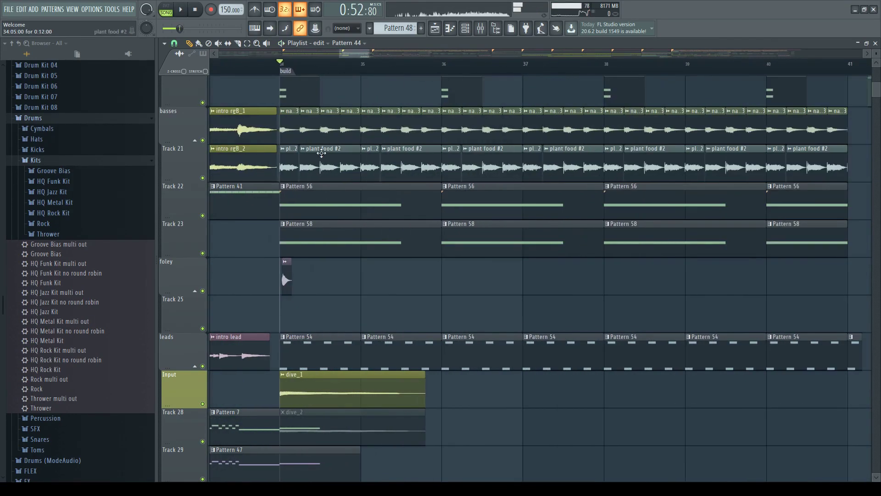
{"action": "key", "text": "space"}
{"action": "scroll", "coordinate": [285, 211], "scroll_direction": "down", "scroll_amount": 1, "text": "ctrl"}
{"action": "key", "text": "space"}
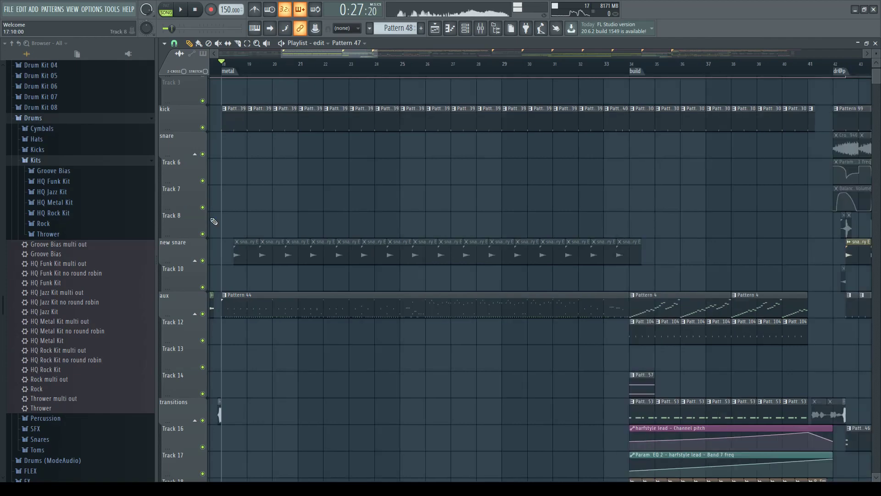
Step: Inspect the SSDSampler drum notes of Pattern 44 in the metal section, and close the piano roll and channel rack
{"action": "scroll", "coordinate": [237, 218], "scroll_direction": "up", "scroll_amount": 2, "text": "ctrl"}
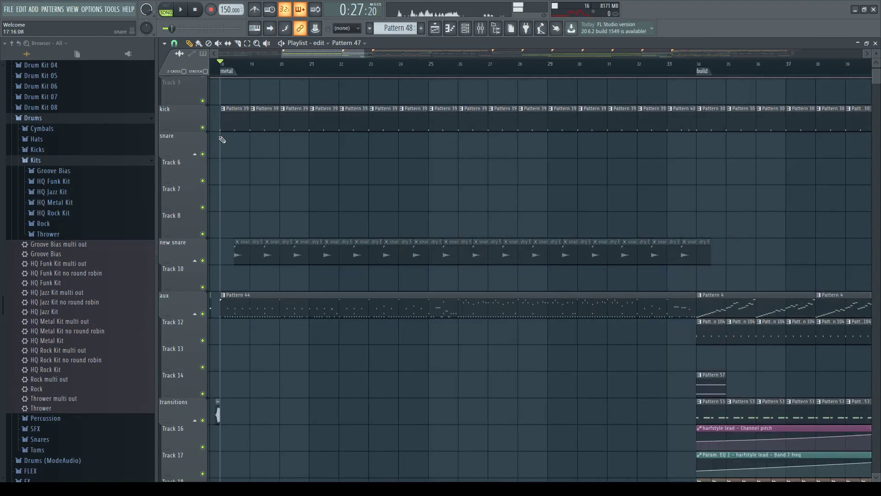
{"action": "scroll", "coordinate": [222, 139], "scroll_direction": "up", "scroll_amount": 3}
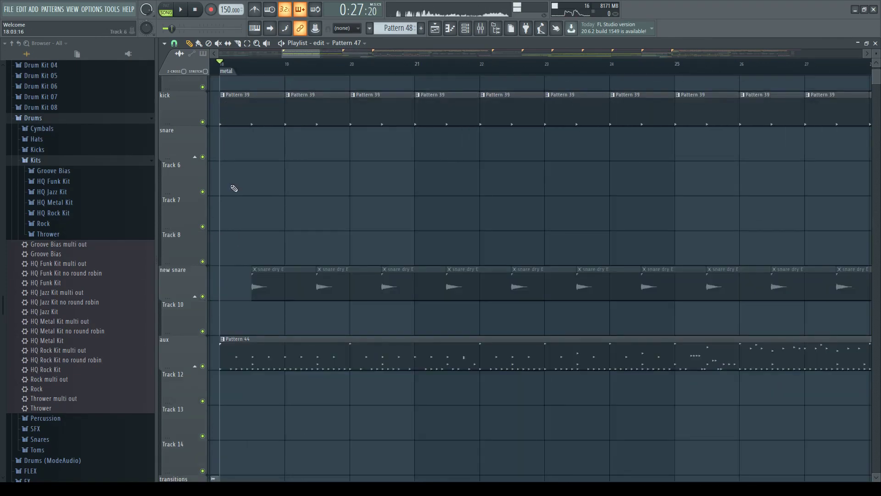
{"action": "left_click", "coordinate": [231, 340]}
{"action": "scroll", "coordinate": [256, 349], "scroll_direction": "up", "scroll_amount": 2}
{"action": "double_click", "coordinate": [254, 344]}
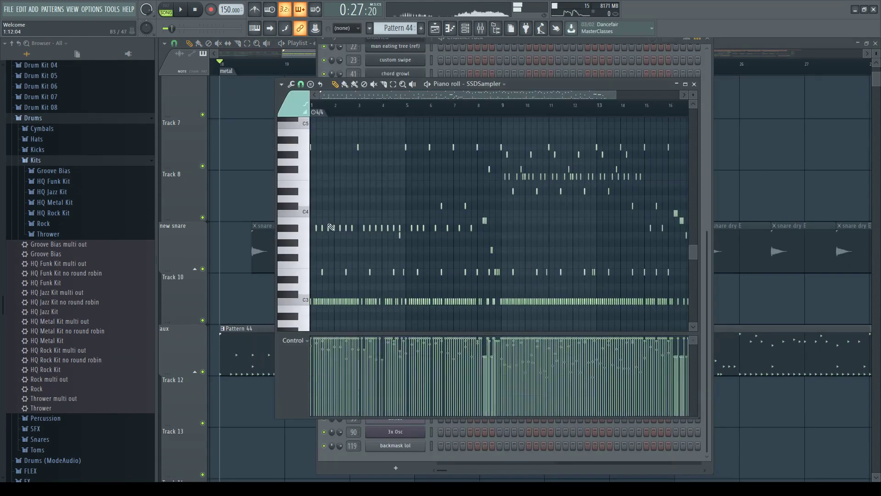
{"action": "scroll", "coordinate": [305, 188], "scroll_direction": "up", "scroll_amount": 2}
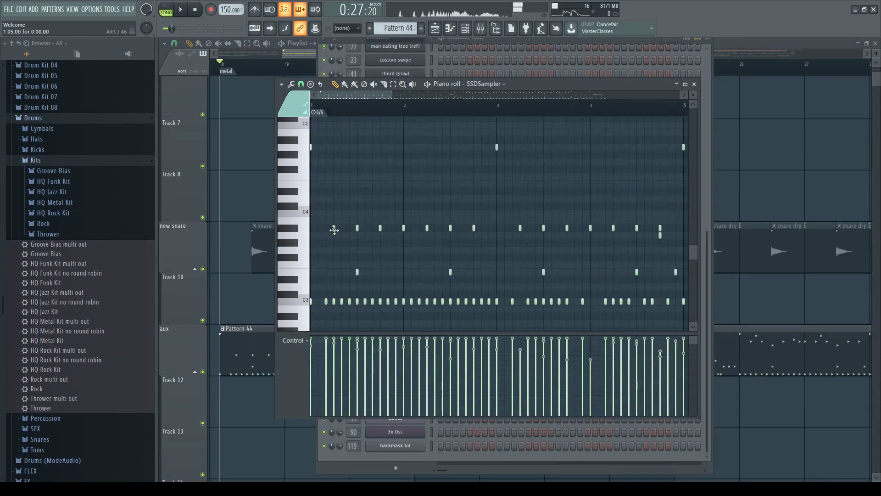
{"action": "key", "text": "F7"}
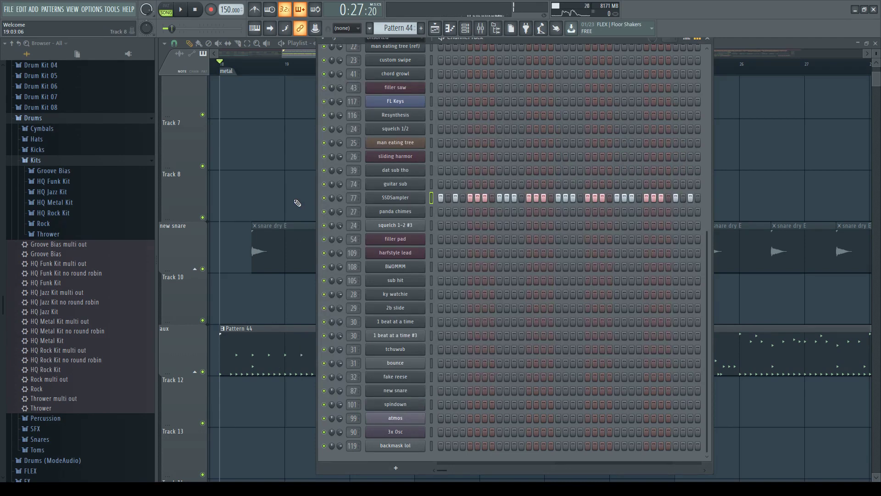
{"action": "key", "text": "F6"}
Step: Open Pattern 4 from the build section in the Kontakt 5 piano roll and play it by itself
{"action": "scroll", "coordinate": [291, 197], "scroll_direction": "down", "scroll_amount": 6}
{"action": "scroll", "coordinate": [258, 191], "scroll_direction": "down", "scroll_amount": 2}
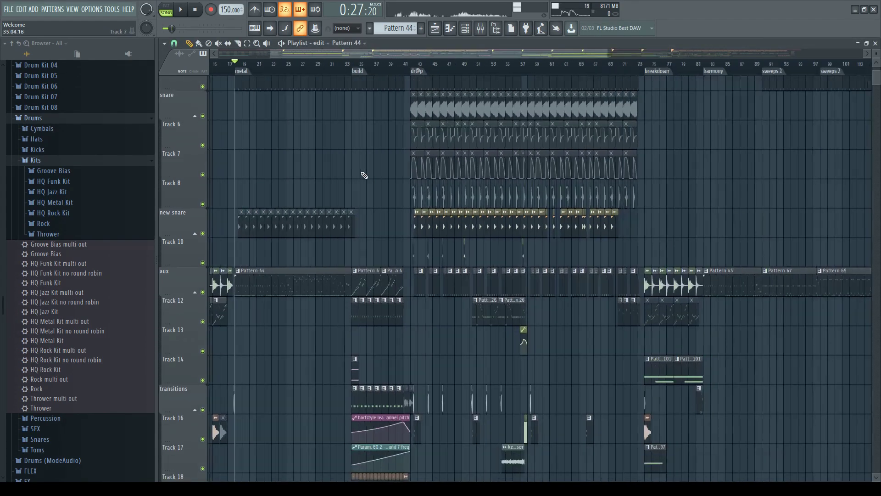
{"action": "scroll", "coordinate": [364, 175], "scroll_direction": "up", "scroll_amount": 3}
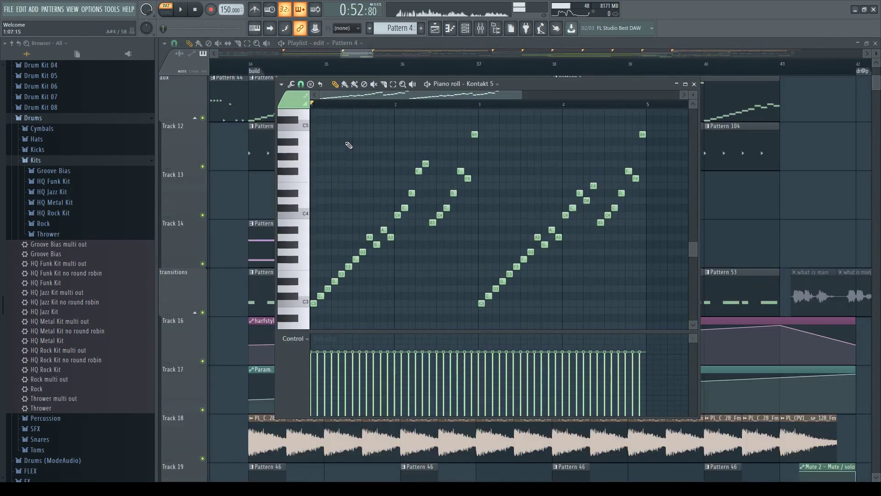
{"action": "key", "text": "space"}
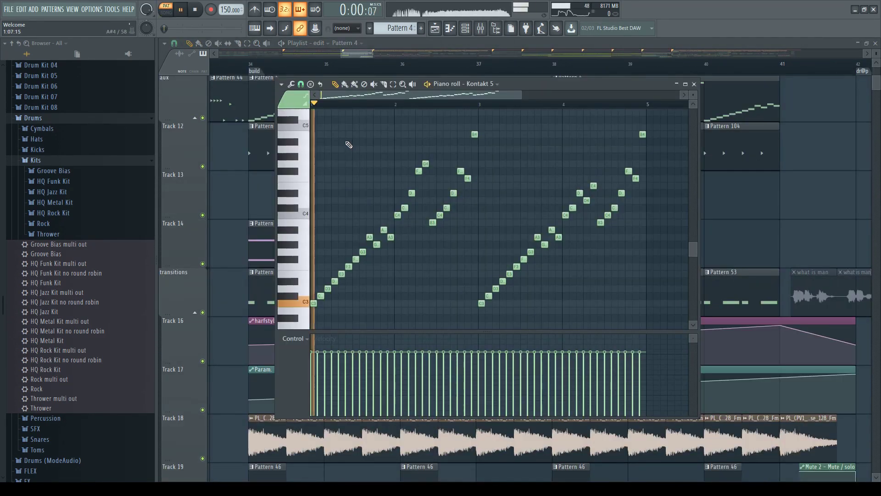
Step: Stop playback, find the Kontakt 5 channel in the channel rack and open its instrument window
{"action": "key", "text": "F6"}
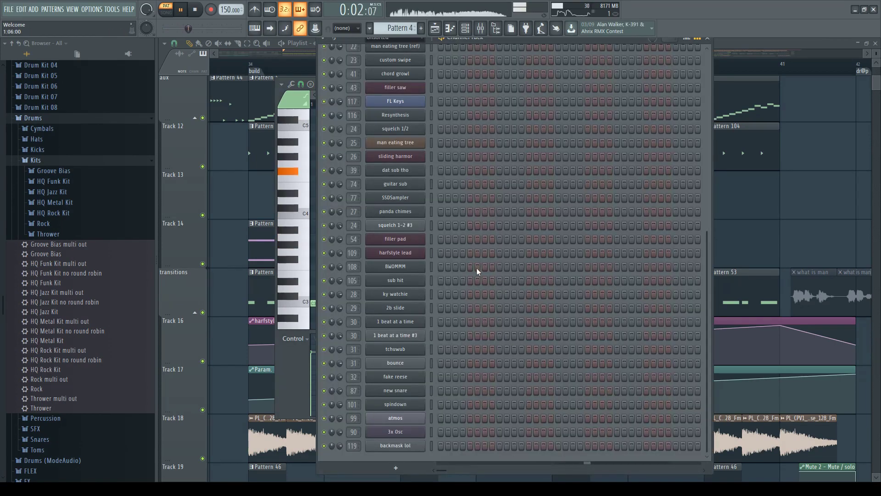
{"action": "scroll", "coordinate": [472, 266], "scroll_direction": "up", "scroll_amount": 3}
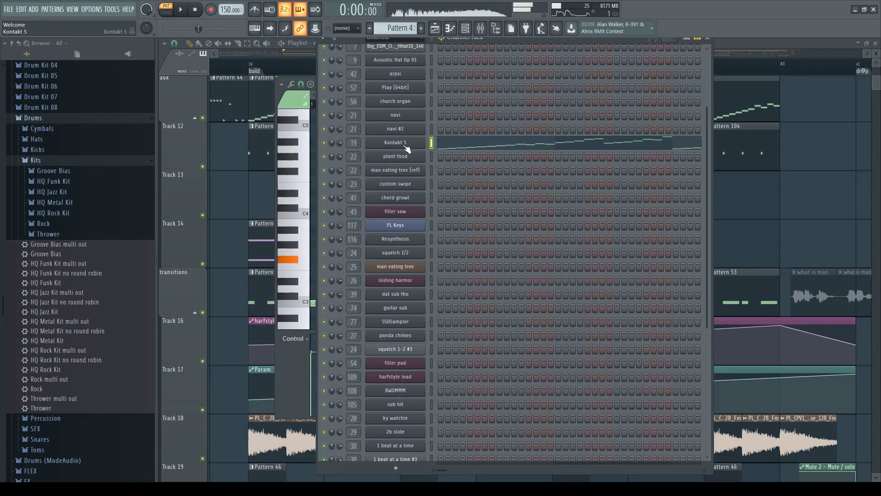
{"action": "key", "text": "space"}
{"action": "key", "text": "F6"}
{"action": "key", "text": "F6"}
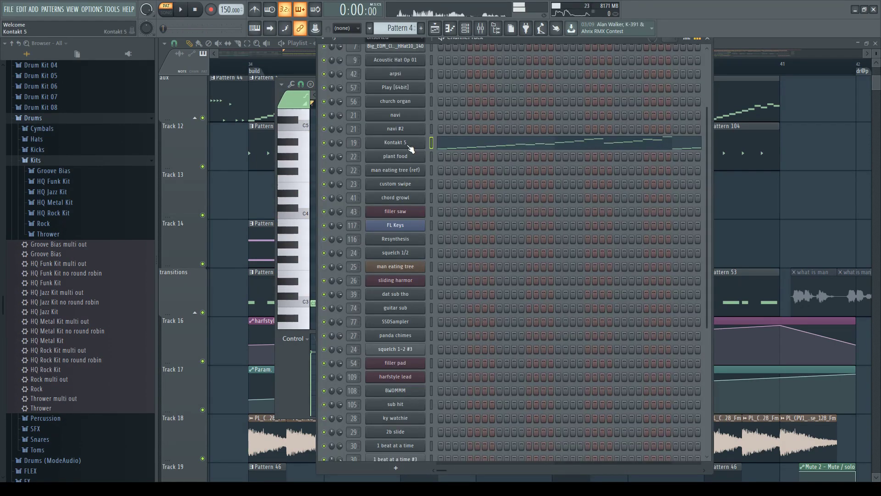
{"action": "left_click", "coordinate": [413, 144]}
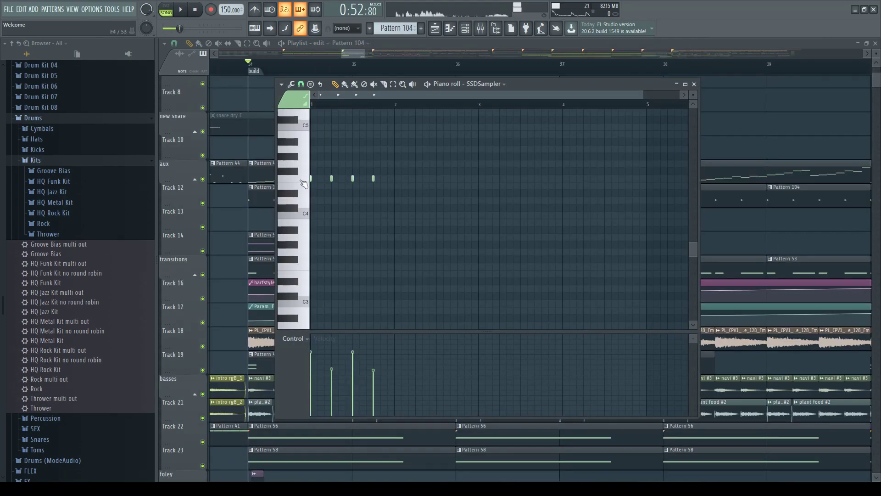
Step: Close the SSDSampler piano roll of Pattern 104 and audition the build section from its start at bar 34
{"action": "key", "text": "F7"}
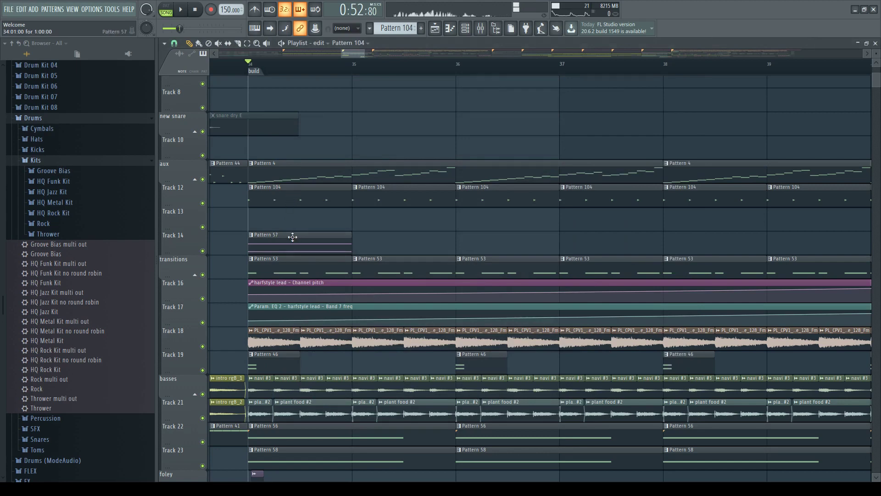
{"action": "key", "text": "space"}
{"action": "scroll", "coordinate": [295, 229], "scroll_direction": "down", "scroll_amount": 3, "text": "ctrl"}
{"action": "scroll", "coordinate": [289, 214], "scroll_direction": "up", "scroll_amount": 3, "text": "alt"}
{"action": "key", "text": "space"}
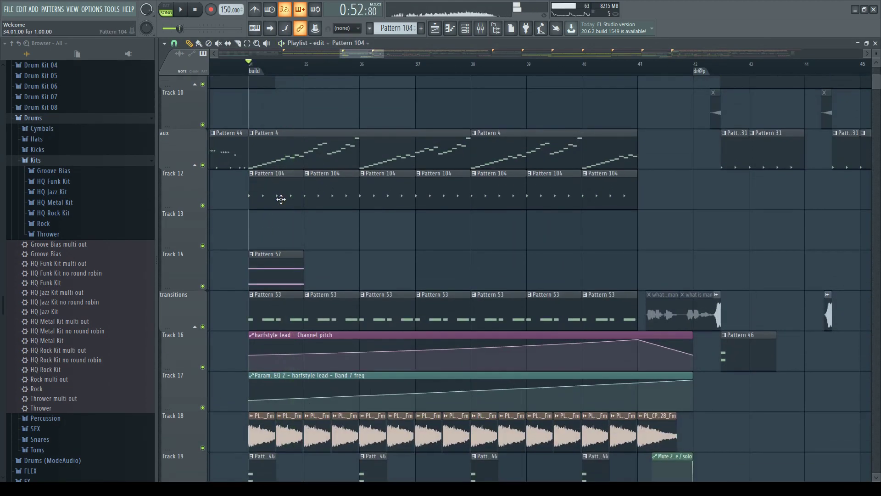
Step: Reopen Pattern 104 on Track 12, play its SSDSampler hits alone and close the piano roll
{"action": "double_click", "coordinate": [281, 199]}
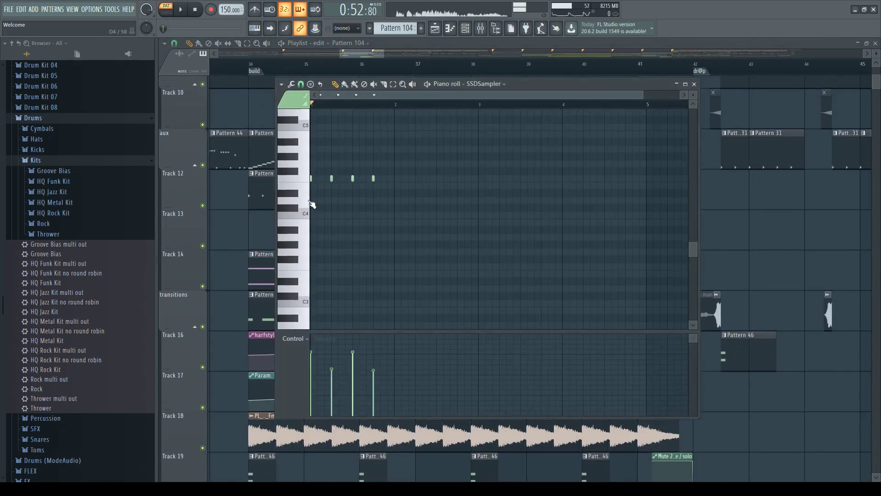
{"action": "key", "text": "space"}
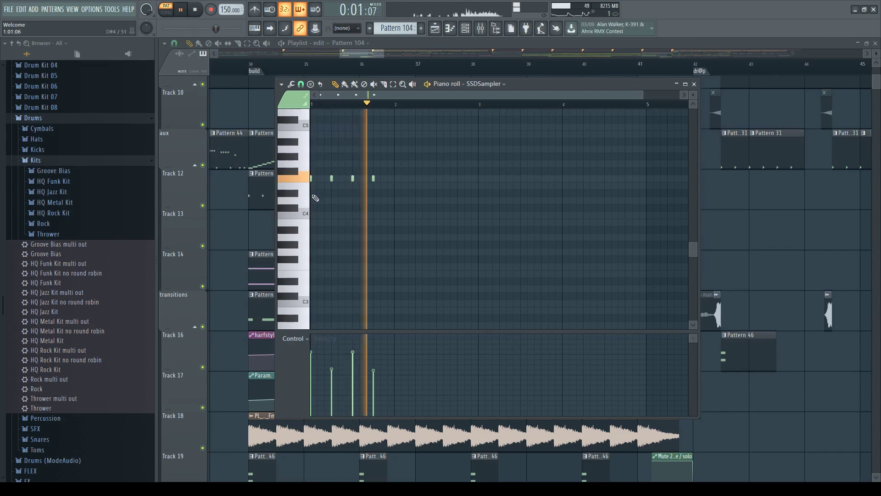
{"action": "key", "text": "F7"}
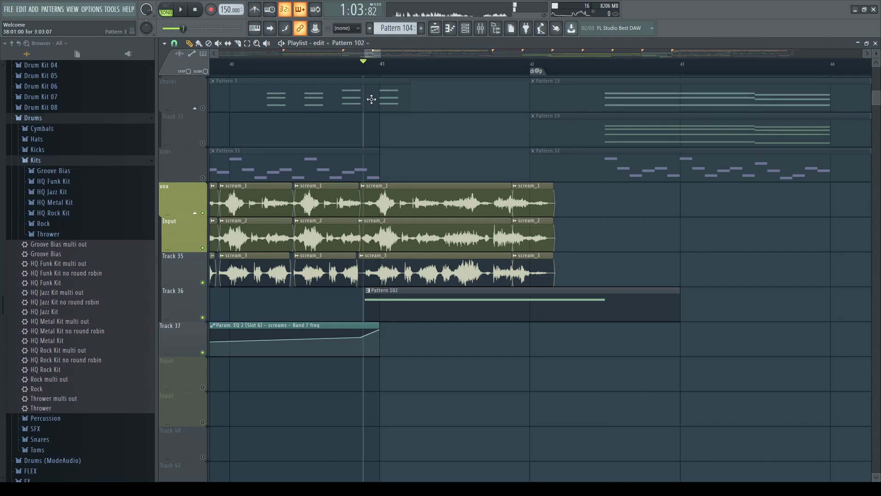
Step: Audition the vox group's layered scream clips with Pattern 102 just before the drop and examine how the clips line up
{"action": "key", "text": "space"}
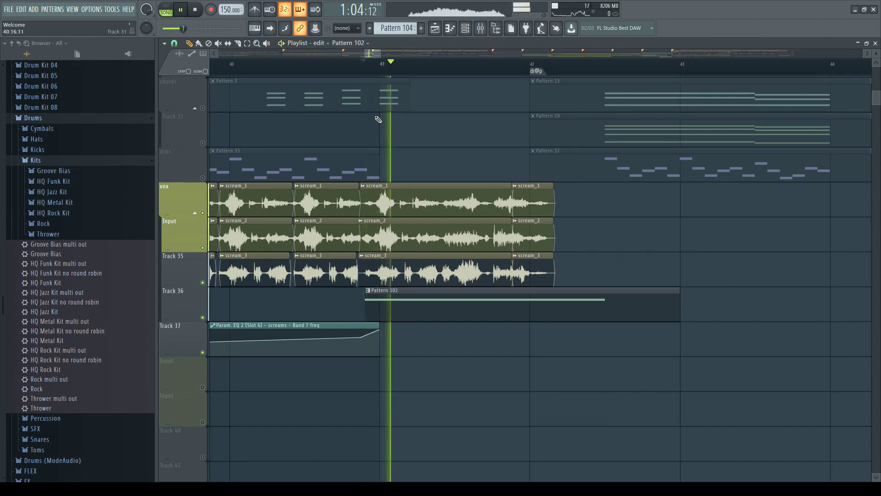
{"action": "key", "text": "space"}
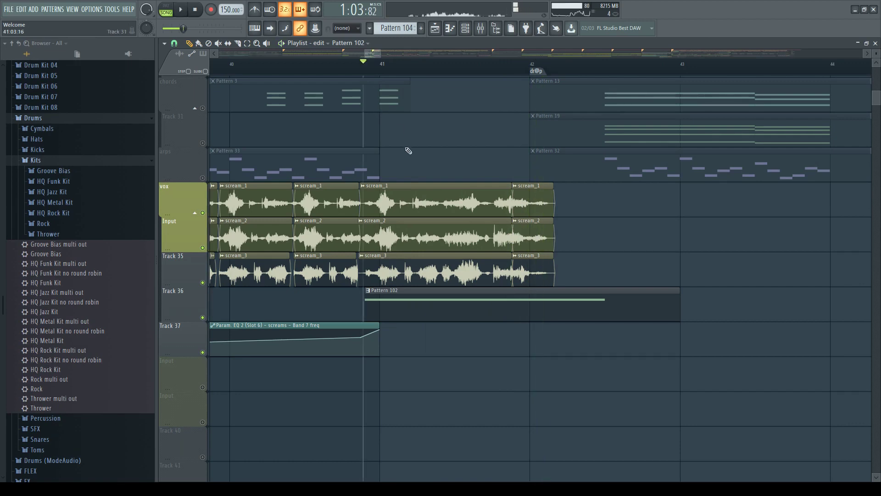
{"action": "scroll", "coordinate": [380, 156], "scroll_direction": "up", "scroll_amount": 4, "text": "ctrl"}
{"action": "scroll", "coordinate": [378, 157], "scroll_direction": "up", "scroll_amount": 2, "text": "alt"}
{"action": "scroll", "coordinate": [378, 157], "scroll_direction": "down", "scroll_amount": 2}
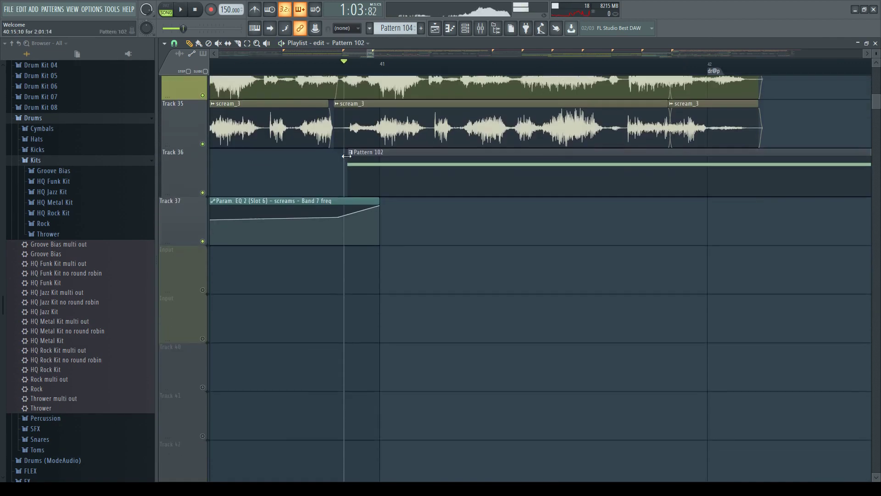
{"action": "scroll", "coordinate": [380, 158], "scroll_direction": "down", "scroll_amount": 3, "text": "ctrl"}
{"action": "scroll", "coordinate": [287, 163], "scroll_direction": "up", "scroll_amount": 3, "text": "ctrl"}
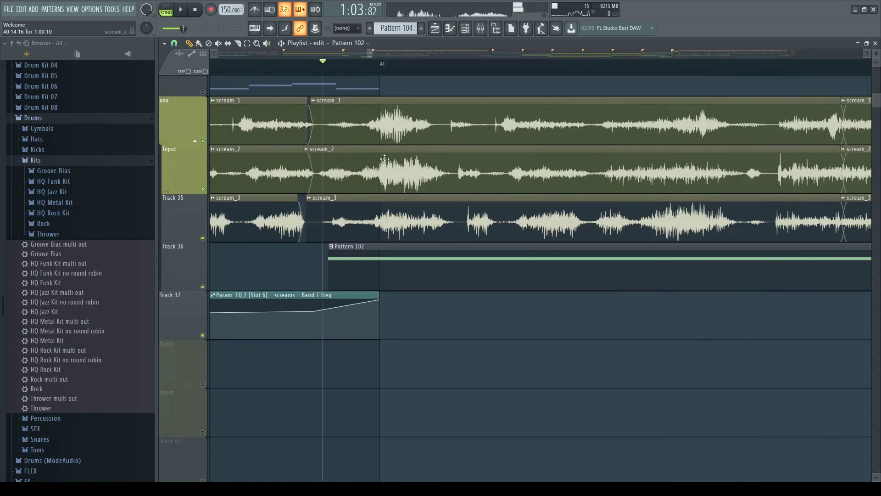
{"action": "scroll", "coordinate": [224, 174], "scroll_direction": "down", "scroll_amount": 4, "text": "ctrl"}
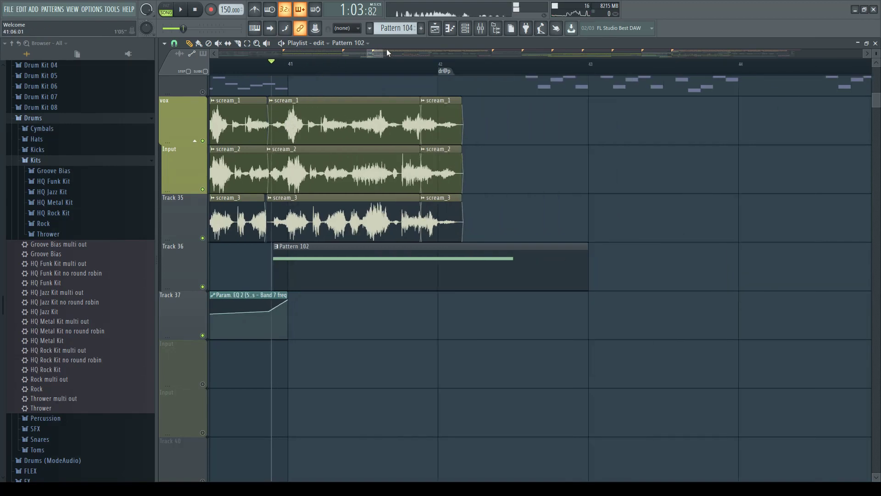
Step: Audition the scream_1, scream_2 and scream_3 clips individually just before bar 41
{"action": "left_click", "coordinate": [272, 120]}
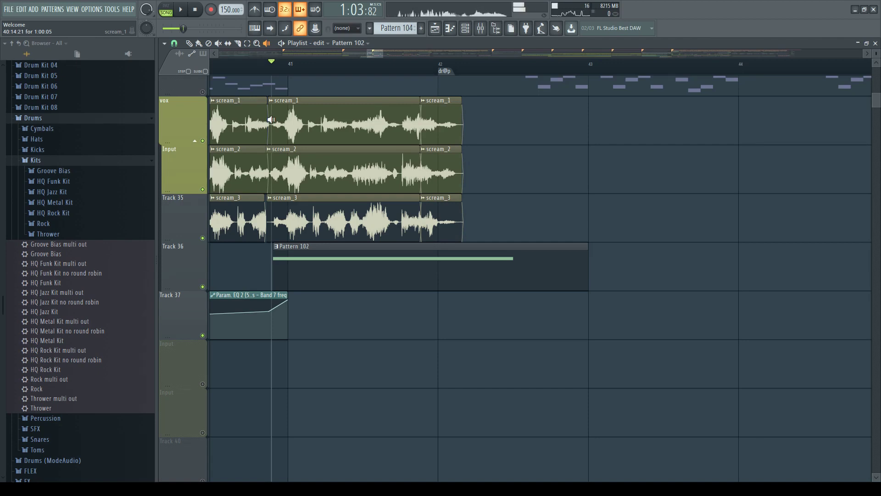
{"action": "left_click", "coordinate": [272, 163]}
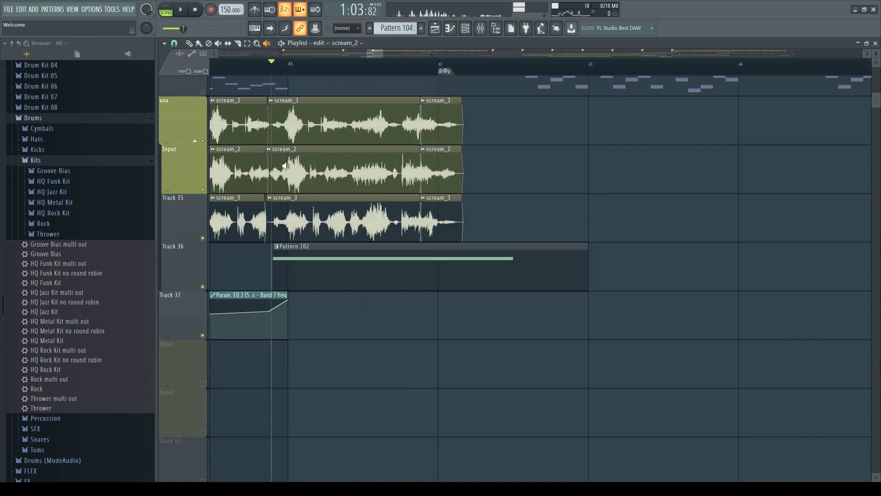
{"action": "left_click", "coordinate": [272, 127]}
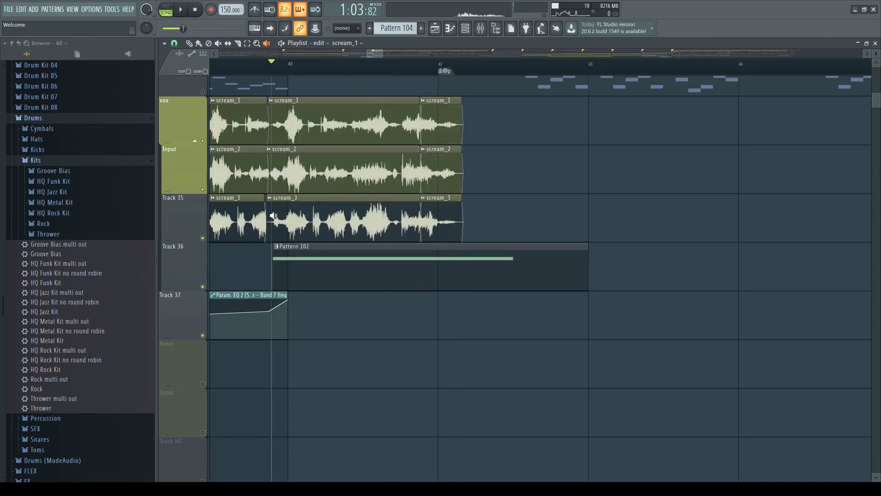
{"action": "left_click", "coordinate": [272, 215]}
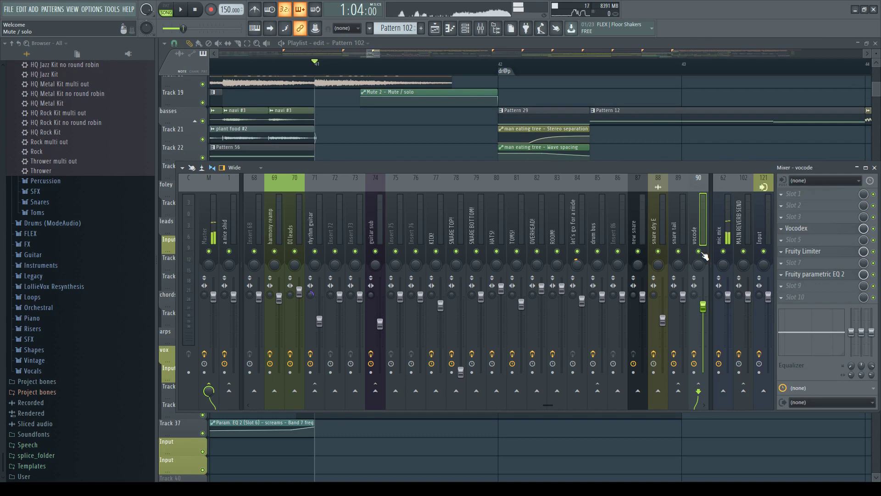
Step: Solo the vocode mixer track and audition it from bar 41
{"action": "right_click", "coordinate": [699, 251]}
{"action": "key", "text": "space"}
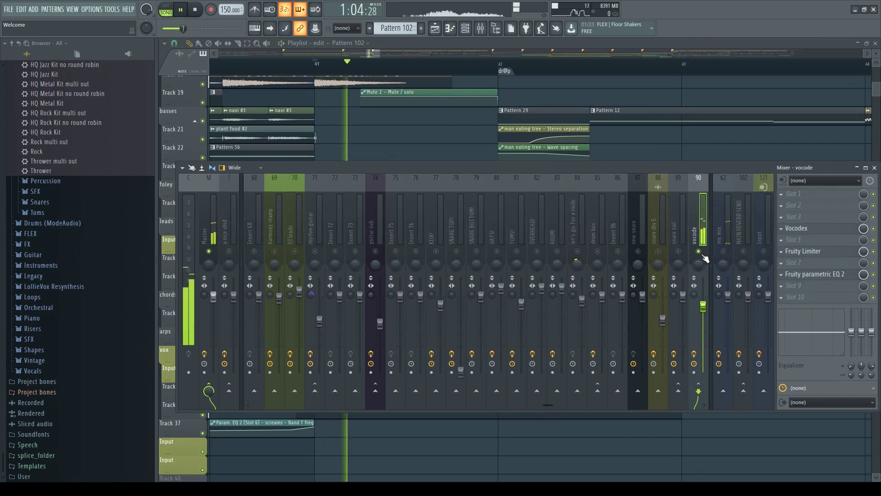
{"action": "key", "text": "space"}
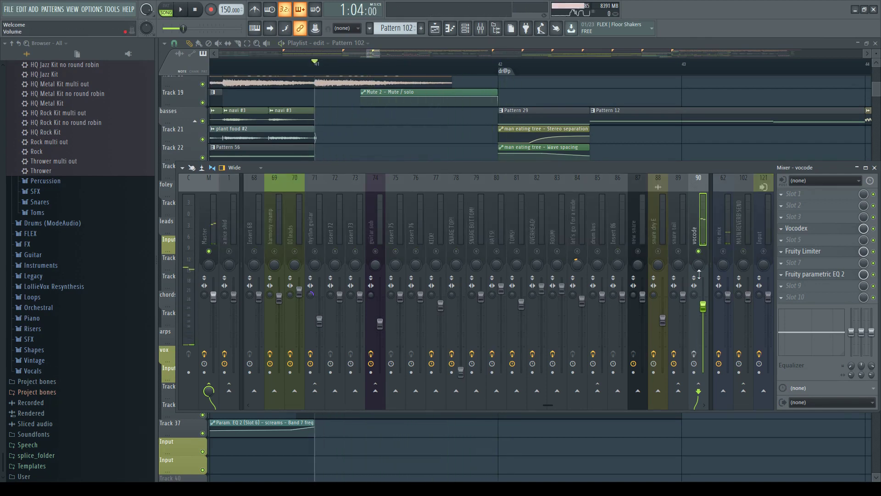
{"action": "key", "text": "space"}
{"action": "key", "text": "space"}
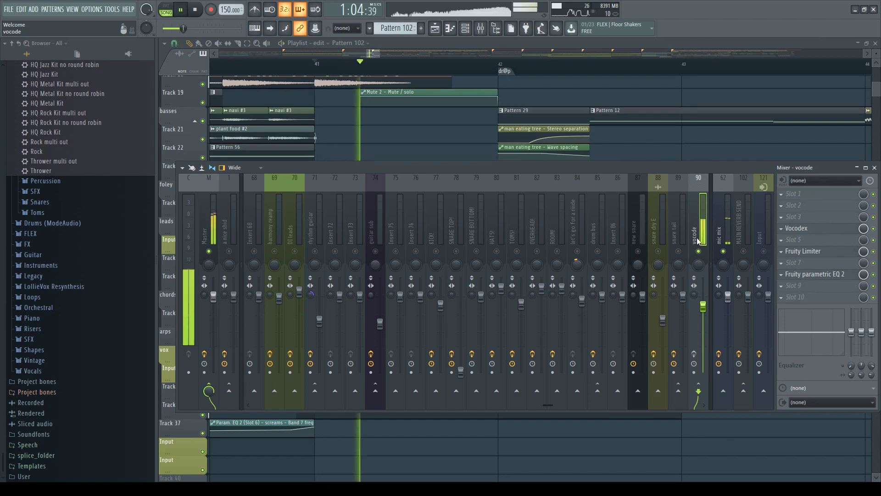
Step: Open the Vocodex effect on the vocode track and examine its vocoder settings
{"action": "left_click", "coordinate": [808, 228]}
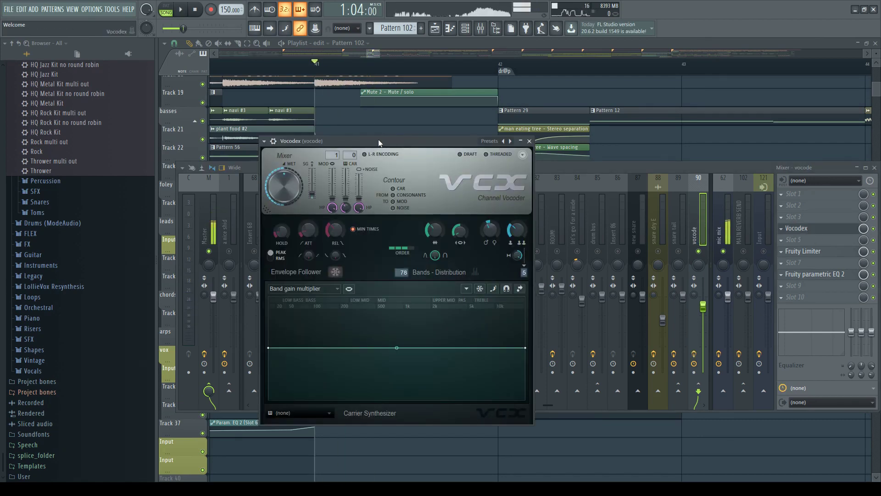
{"action": "left_click_drag", "start_coordinate": [380, 142], "coordinate": [388, 145]}
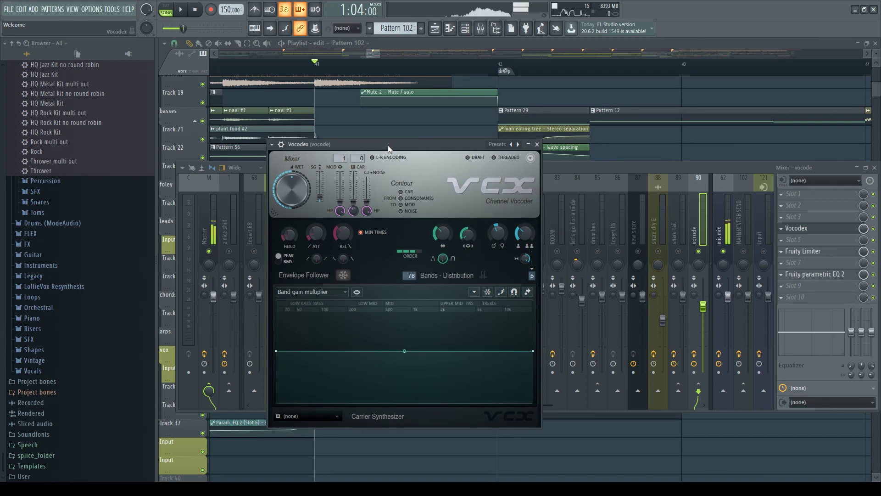
{"action": "key", "text": "space"}
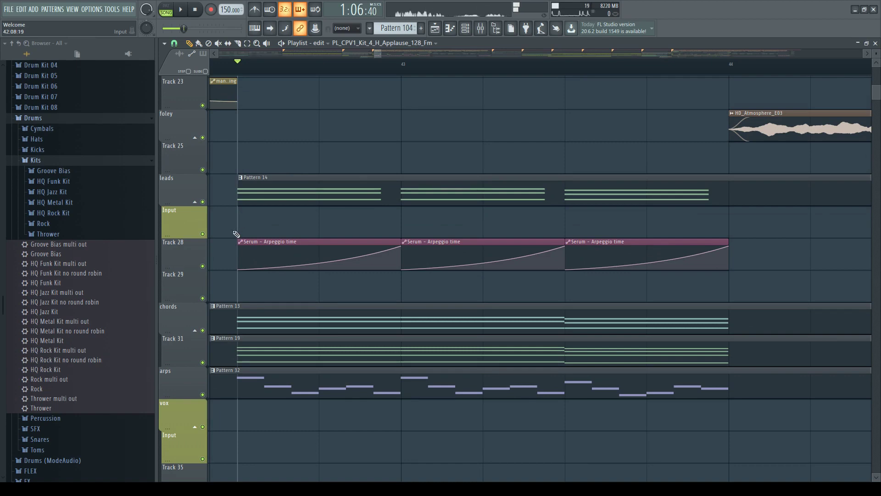
Step: Audition the leads clip Pattern 14 at the drop and open its arpsi channel in Serum
{"action": "scroll", "coordinate": [236, 234], "scroll_direction": "up", "scroll_amount": 3}
{"action": "scroll", "coordinate": [241, 233], "scroll_direction": "down", "scroll_amount": 4}
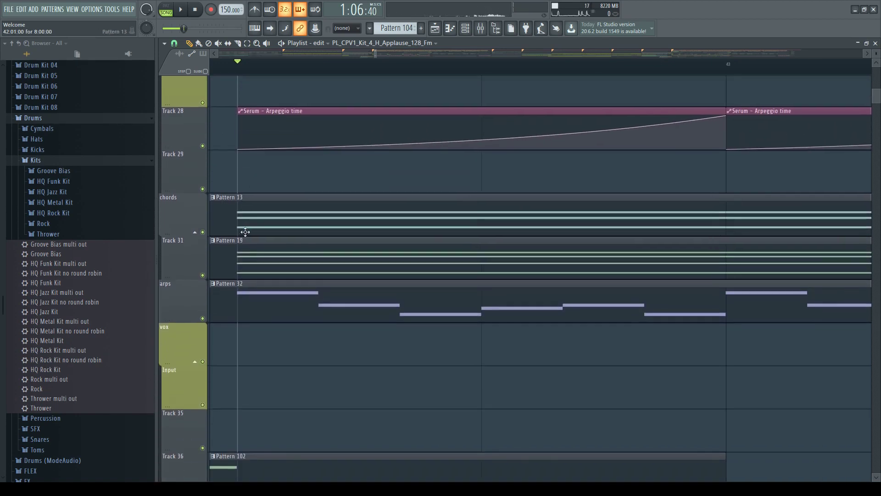
{"action": "scroll", "coordinate": [246, 232], "scroll_direction": "down", "scroll_amount": 3}
{"action": "scroll", "coordinate": [234, 266], "scroll_direction": "up", "scroll_amount": 2}
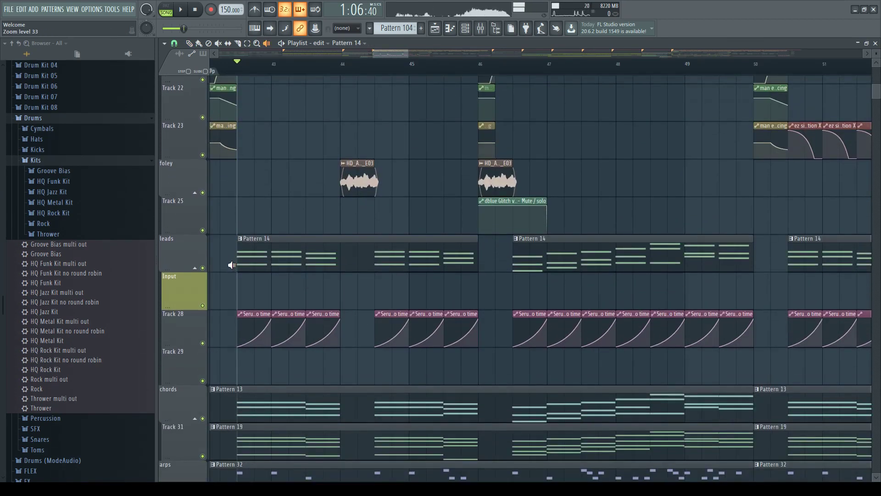
{"action": "left_click_drag", "start_coordinate": [235, 260], "coordinate": [253, 256]}
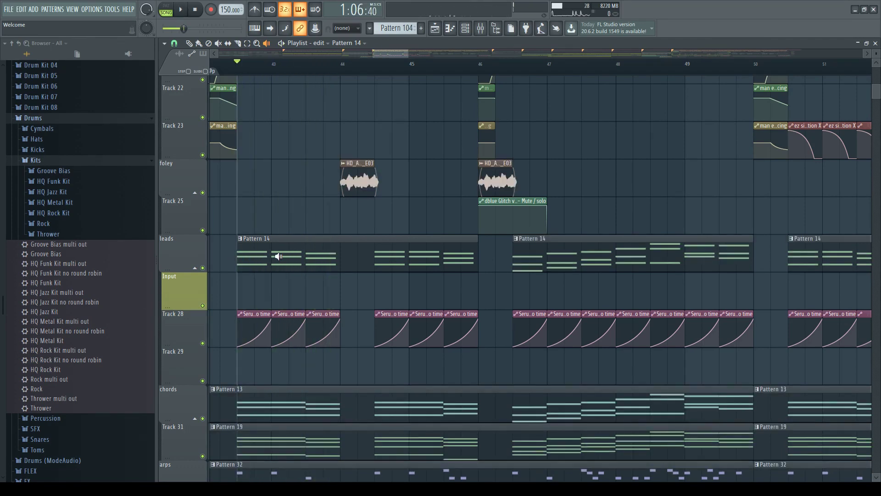
{"action": "double_click", "coordinate": [276, 256]}
{"action": "key", "text": "F6"}
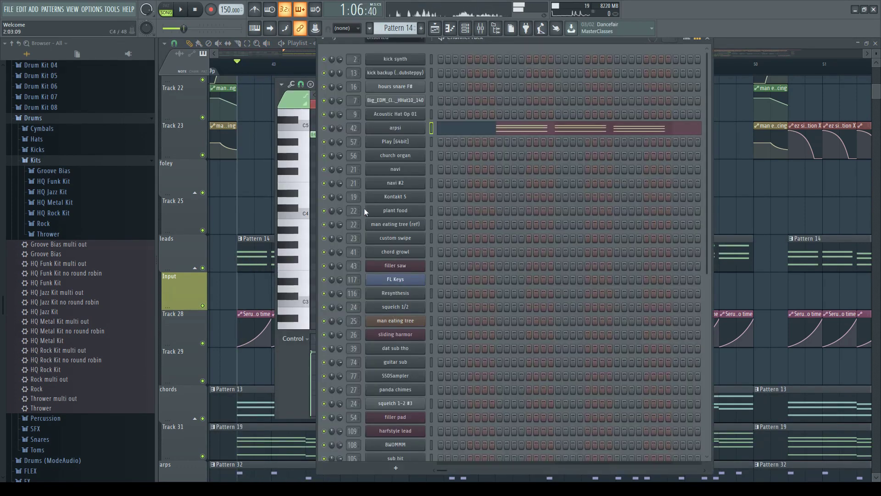
{"action": "left_click", "coordinate": [406, 130]}
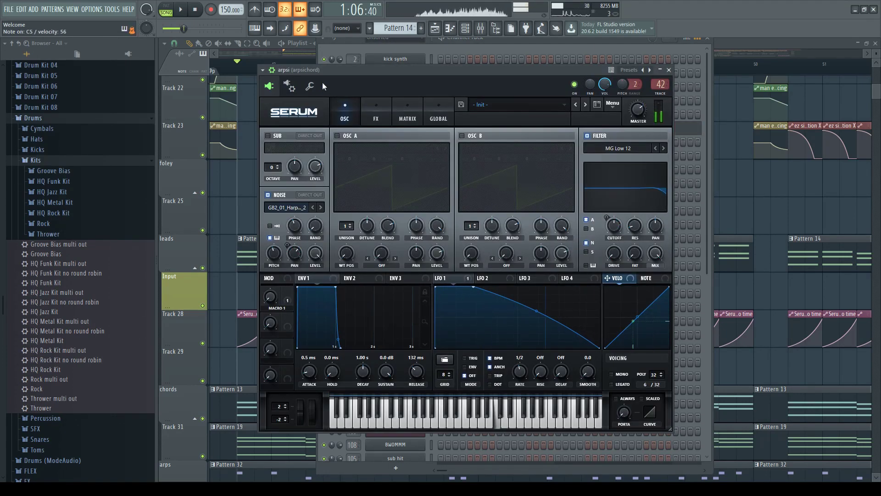
Step: Switch the arpsi Serum's filter back on and show the channel's arpeggiator time setting
{"action": "left_click", "coordinate": [310, 86]}
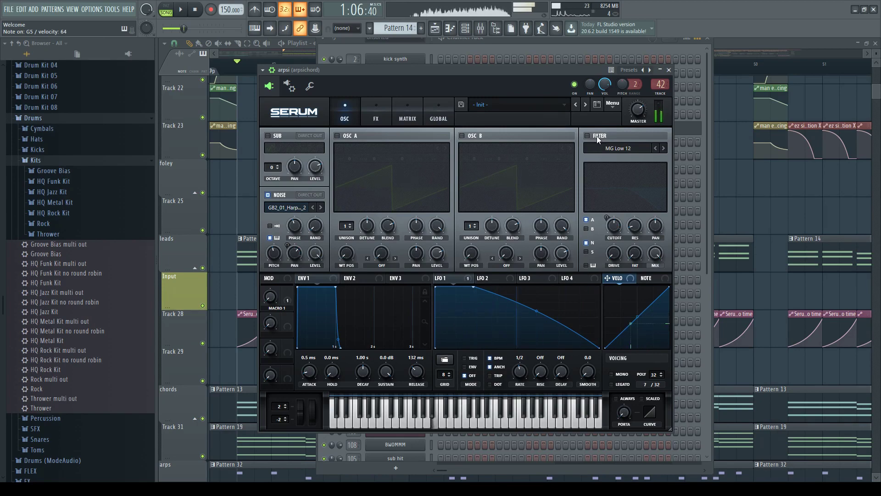
{"action": "left_click", "coordinate": [596, 136]}
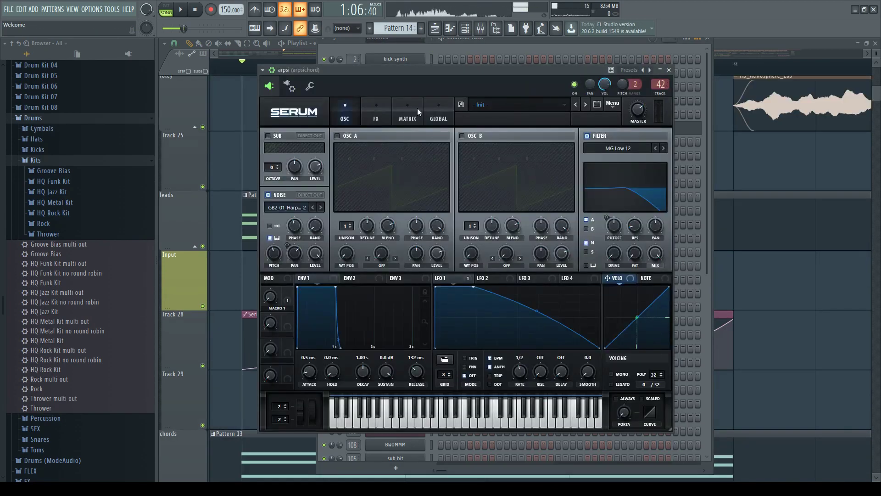
{"action": "left_click", "coordinate": [309, 85]}
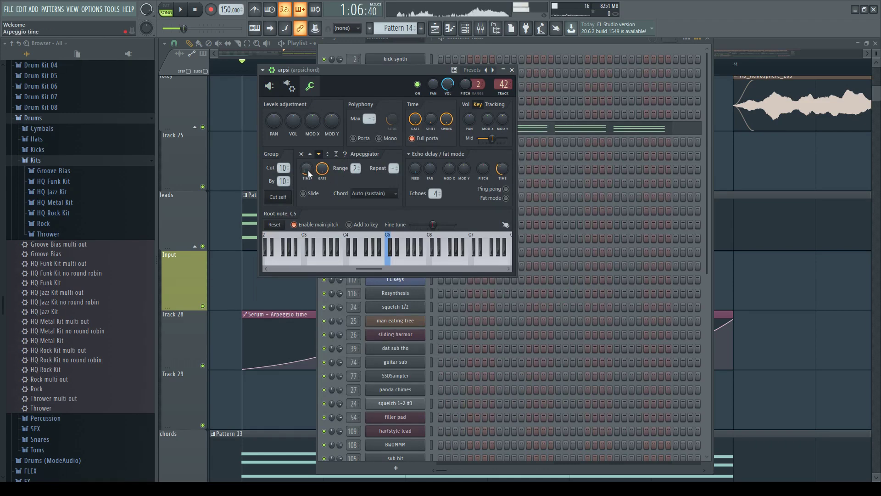
{"action": "key", "text": "space"}
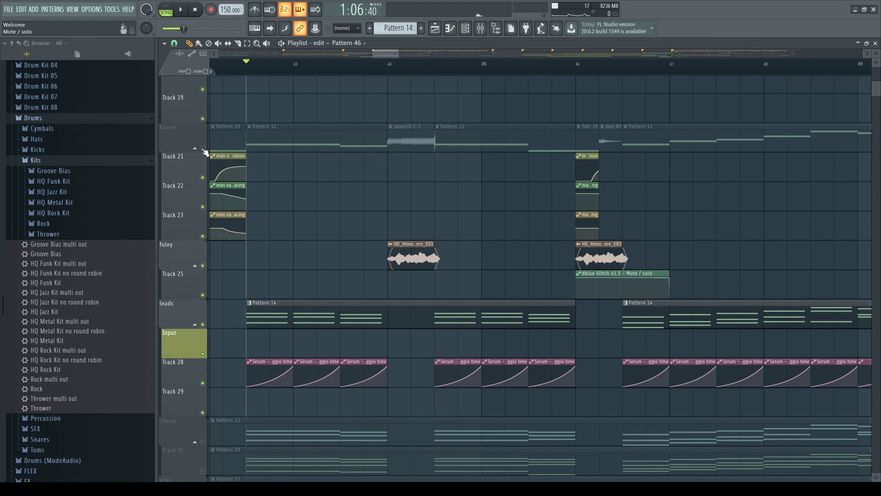
Step: Unmute the basses track and enable oscillators A and B in Pattern 12's chord growl Serum
{"action": "left_click", "coordinate": [202, 148]}
{"action": "left_click", "coordinate": [249, 140]}
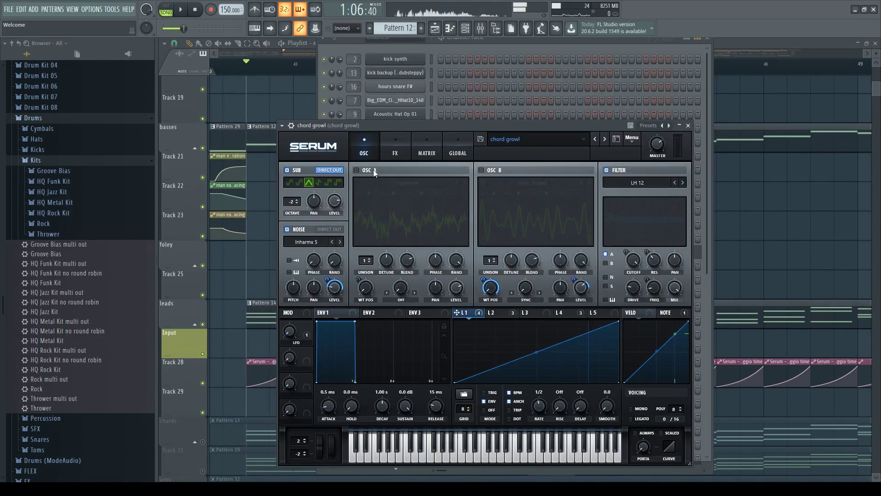
{"action": "left_click", "coordinate": [365, 170]}
{"action": "left_click", "coordinate": [491, 169]}
Step: Audition the chord growl while viewing its soloed mixer track, and return to its Serum window
{"action": "key", "text": "space"}
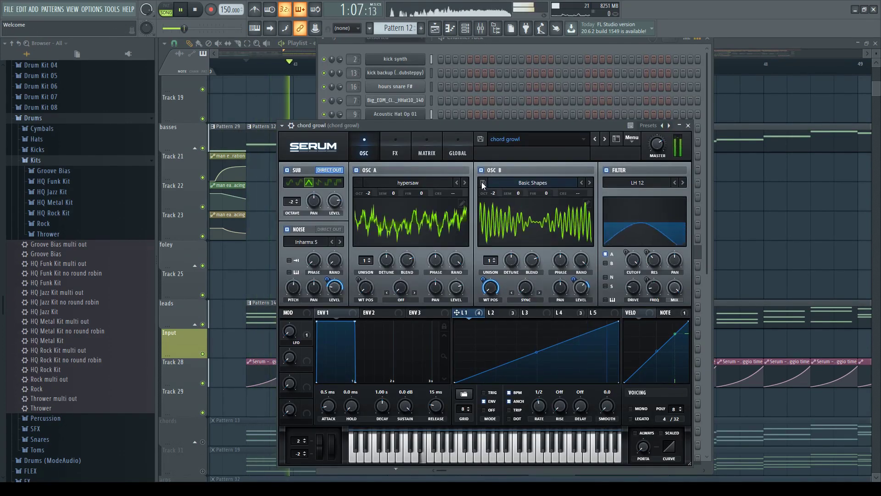
{"action": "key", "text": "F9"}
{"action": "key", "text": "space"}
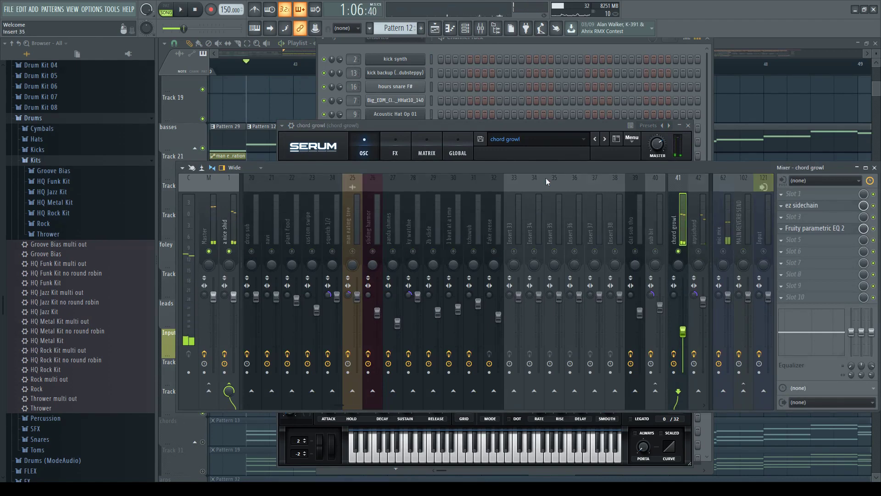
{"action": "key", "text": "space"}
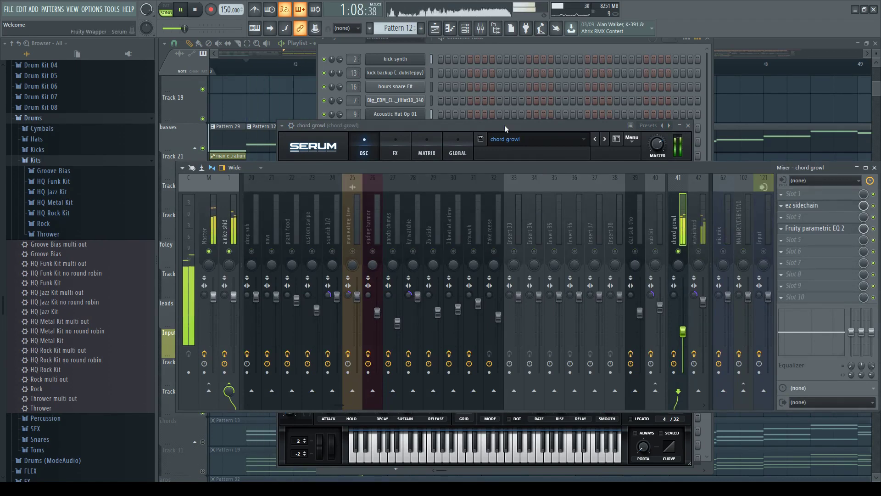
{"action": "key", "text": "space"}
{"action": "left_click", "coordinate": [505, 125]}
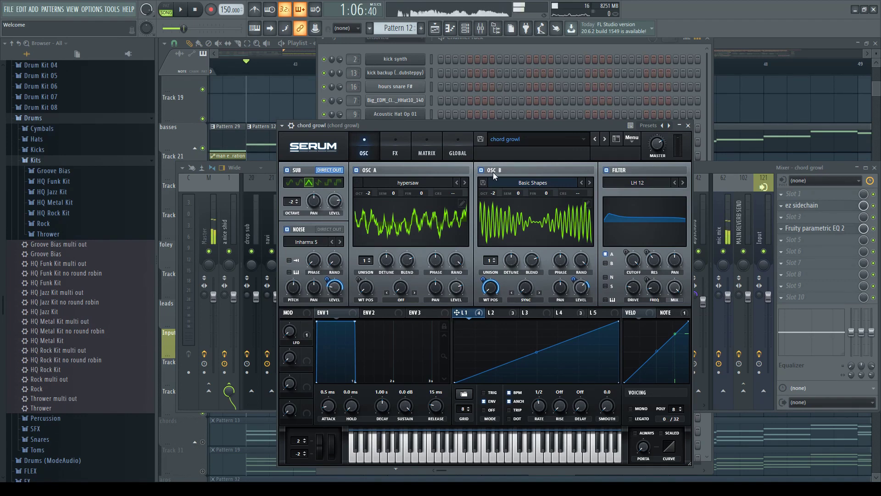
Step: Inspect oscillator B's wavetable up to frame 256, switch oscillator A back on and return to the playlist
{"action": "left_click", "coordinate": [587, 204]}
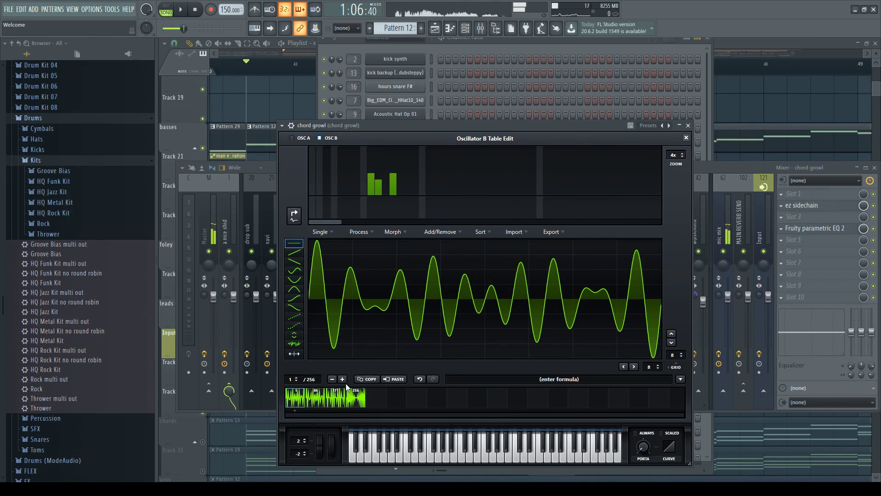
{"action": "left_click_drag", "start_coordinate": [338, 402], "coordinate": [357, 403]}
{"action": "left_click", "coordinate": [298, 219]}
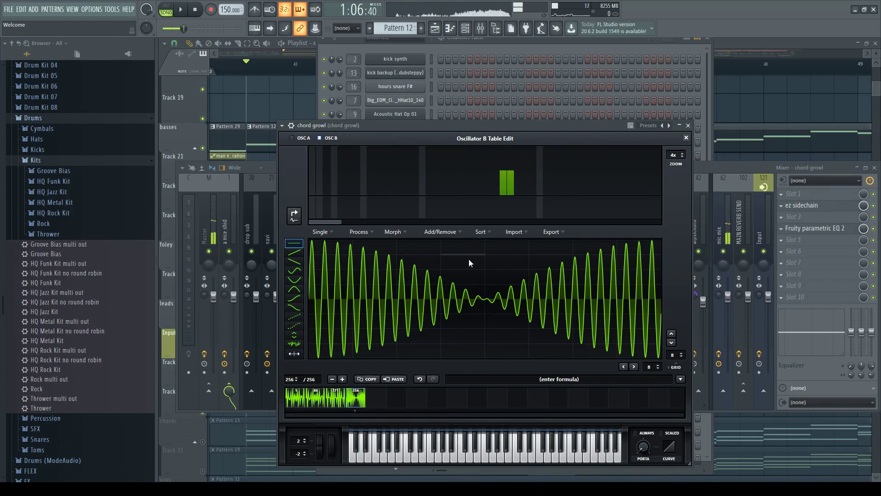
{"action": "left_click", "coordinate": [686, 137]}
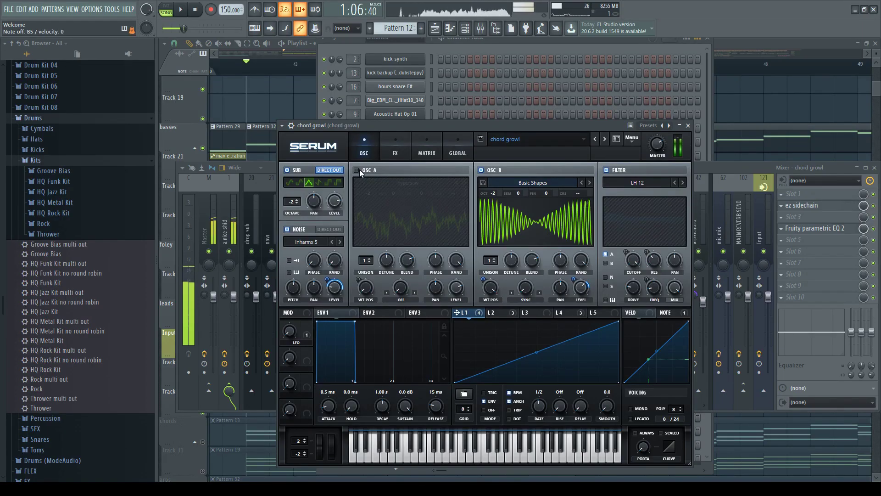
{"action": "left_click", "coordinate": [357, 171]}
{"action": "left_click", "coordinate": [478, 44]}
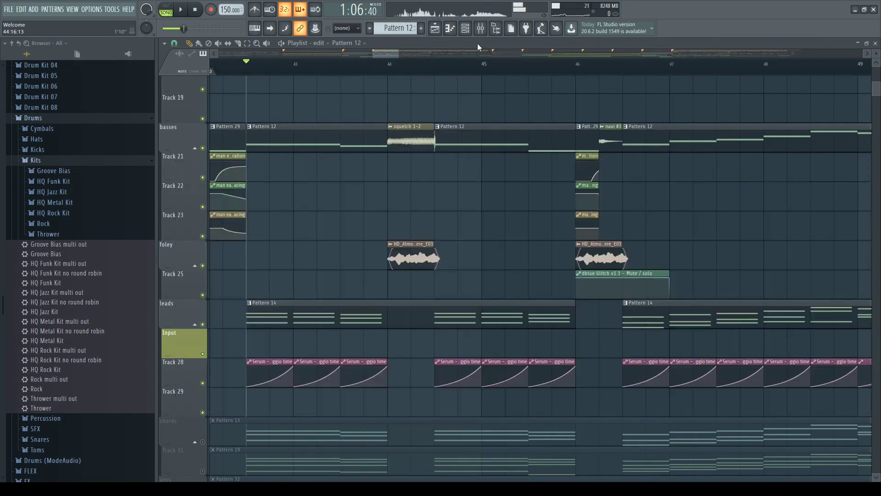
Step: Audition the start of the drop with the chords, Track 31 and arps tracks muted
{"action": "scroll", "coordinate": [285, 247], "scroll_direction": "up", "scroll_amount": 2}
{"action": "scroll", "coordinate": [272, 252], "scroll_direction": "down", "scroll_amount": 1}
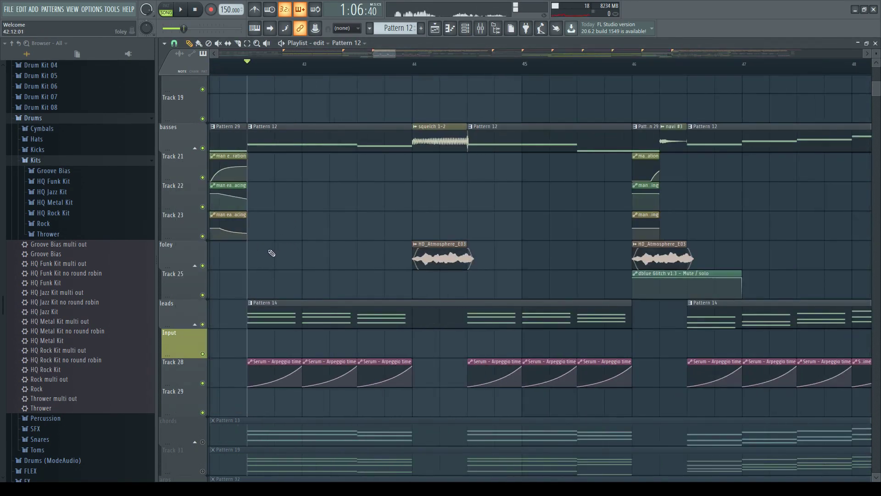
{"action": "scroll", "coordinate": [281, 232], "scroll_direction": "down", "scroll_amount": 5}
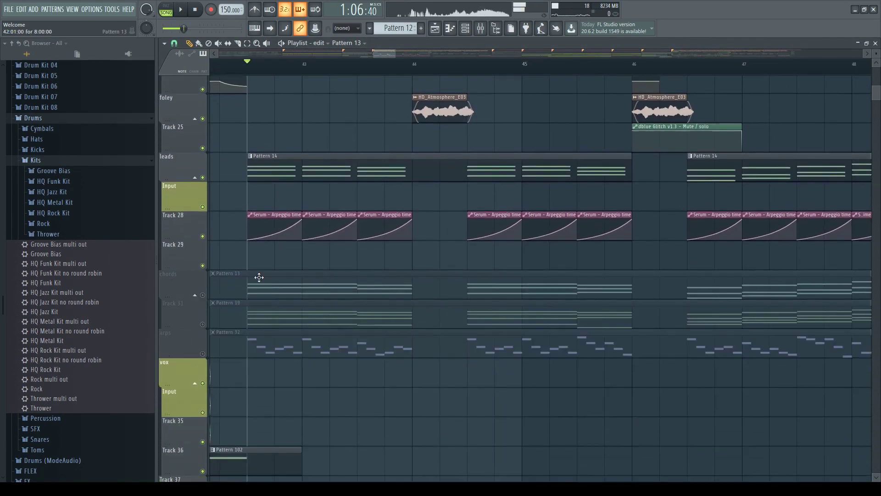
{"action": "key", "text": "space"}
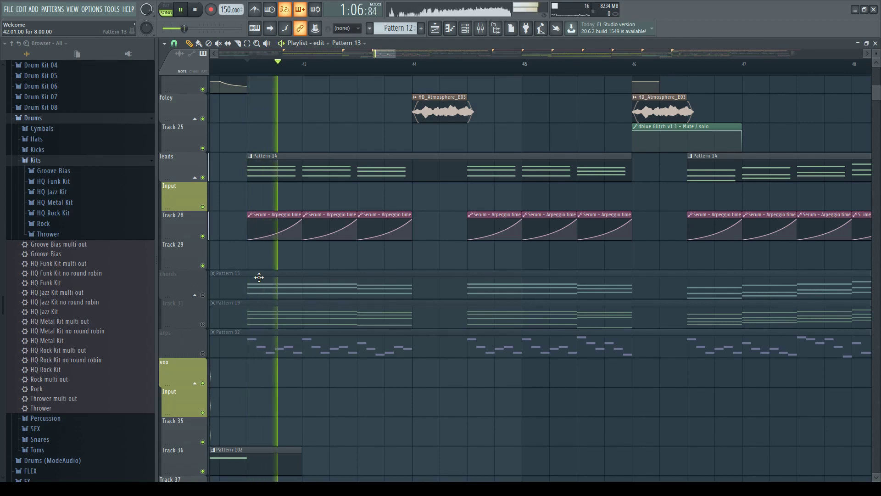
{"action": "key", "text": "space"}
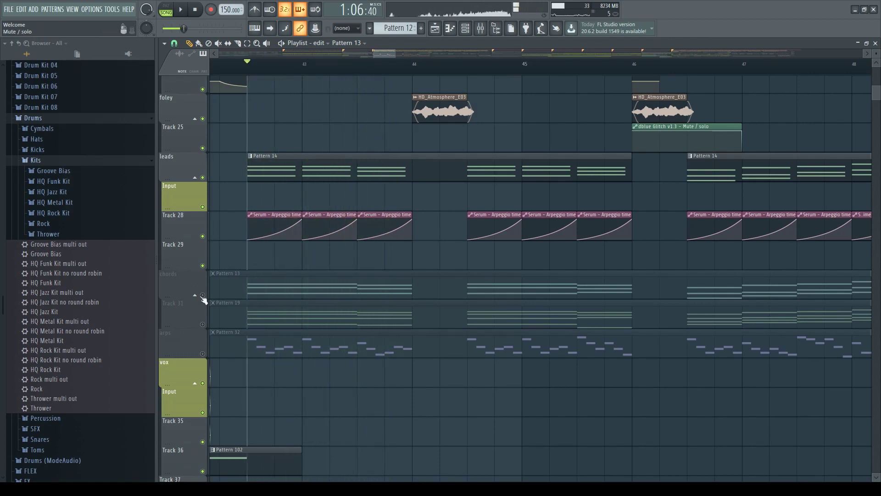
Step: Unmute Track 31 and audition its Pattern 19 layer from the start of the drop
{"action": "left_click", "coordinate": [204, 324]}
{"action": "left_click", "coordinate": [246, 317]}
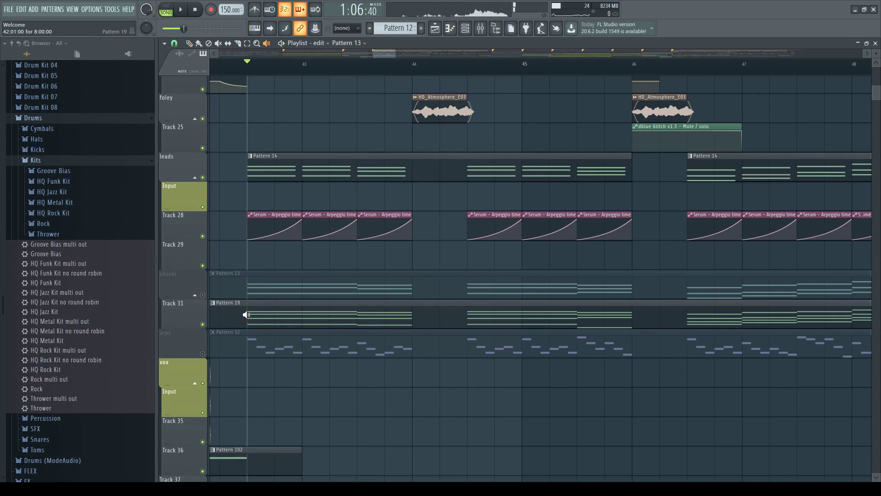
{"action": "key", "text": "space"}
{"action": "key", "text": "space"}
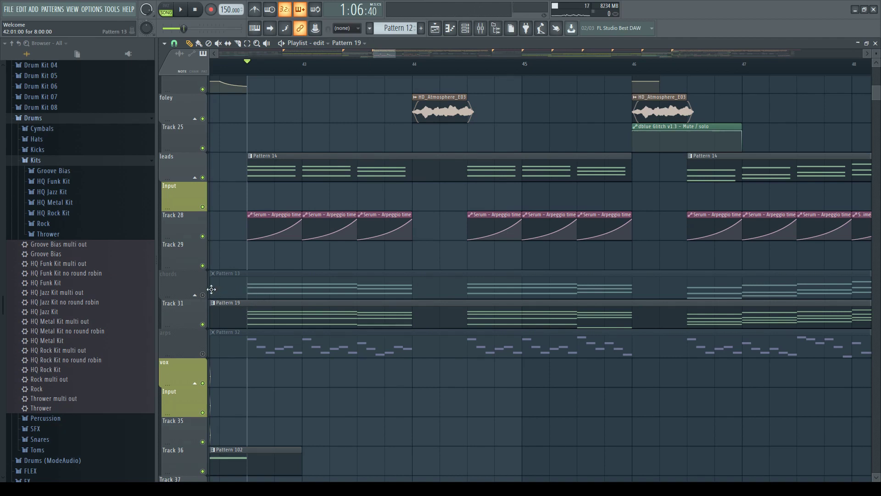
{"action": "key", "text": "space"}
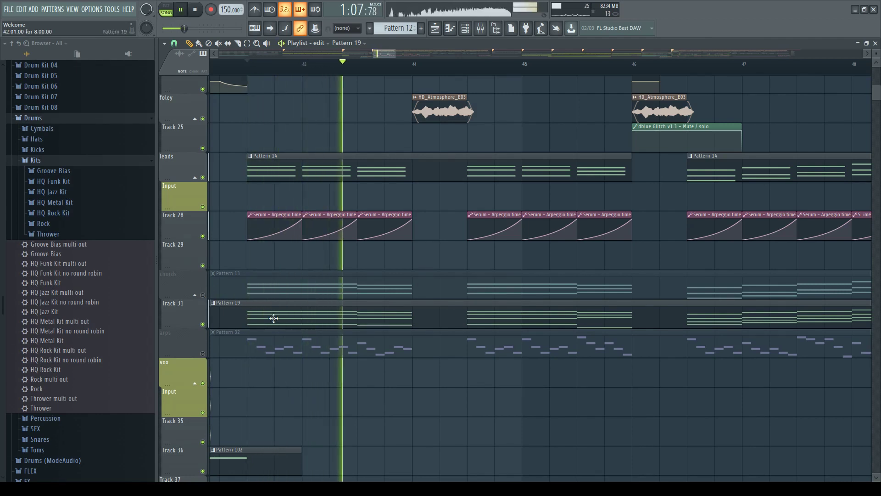
Step: Unmute the chords track and audition its Pattern 13 clip, soloed and together with the other playing layers
{"action": "key", "text": "space"}
{"action": "left_click", "coordinate": [202, 295]}
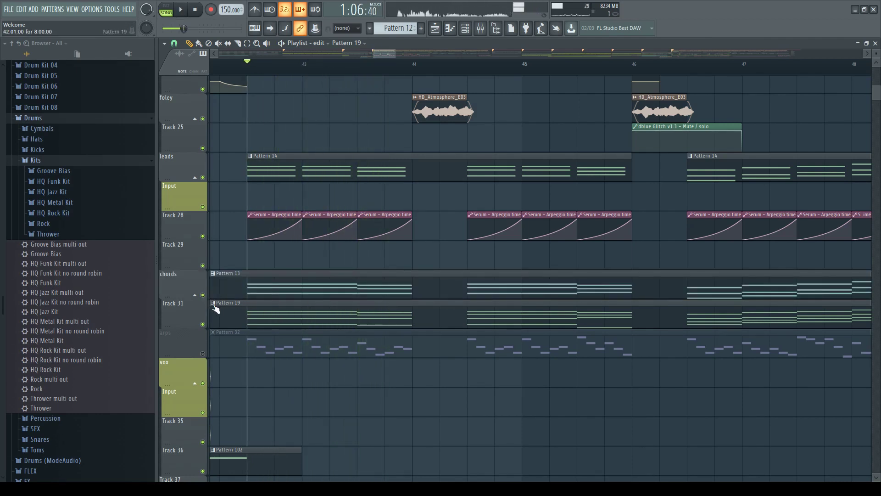
{"action": "left_click", "coordinate": [247, 286]}
{"action": "key", "text": "space"}
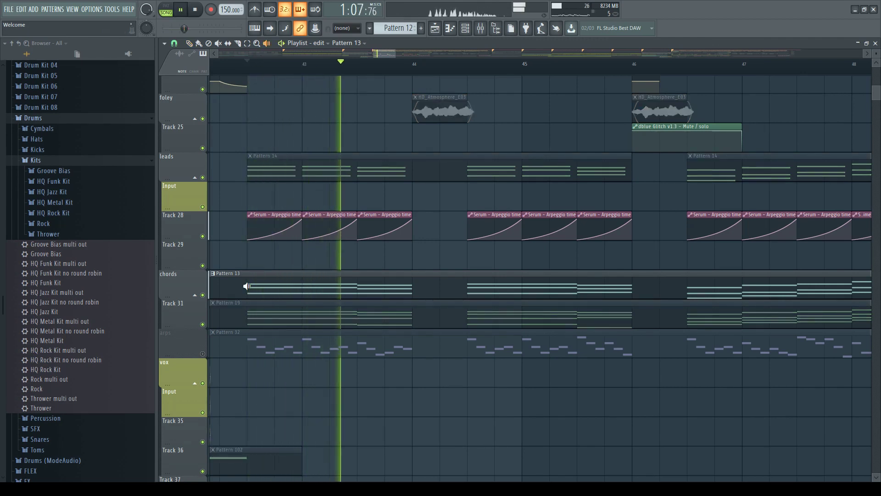
{"action": "left_click", "coordinate": [247, 286]}
{"action": "scroll", "coordinate": [260, 285], "scroll_direction": "down", "scroll_amount": 4}
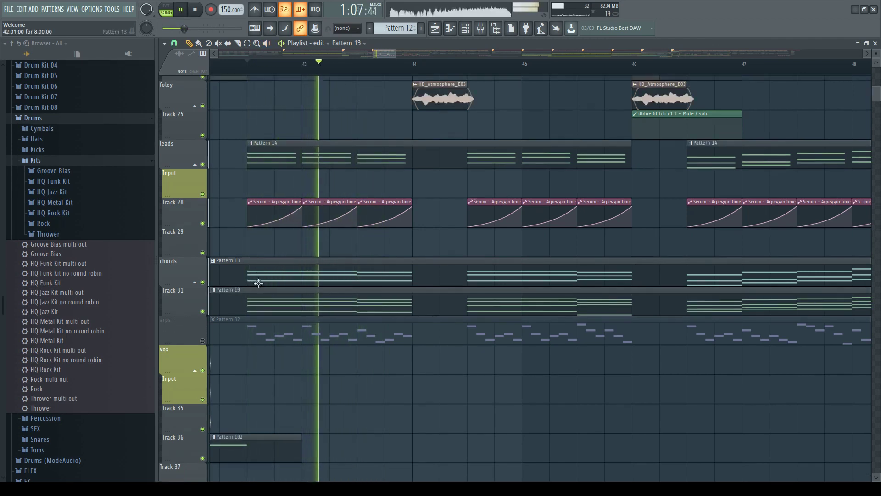
{"action": "scroll", "coordinate": [266, 276], "scroll_direction": "up", "scroll_amount": 2}
{"action": "key", "text": "space"}
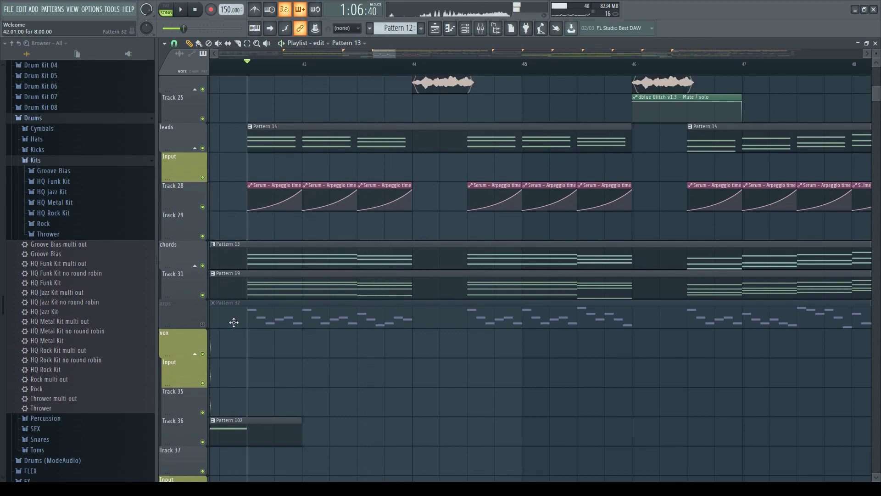
Step: Solo the arps track to audition Pattern 32, and play the start of the drop with all tracks active
{"action": "right_click", "coordinate": [203, 325]}
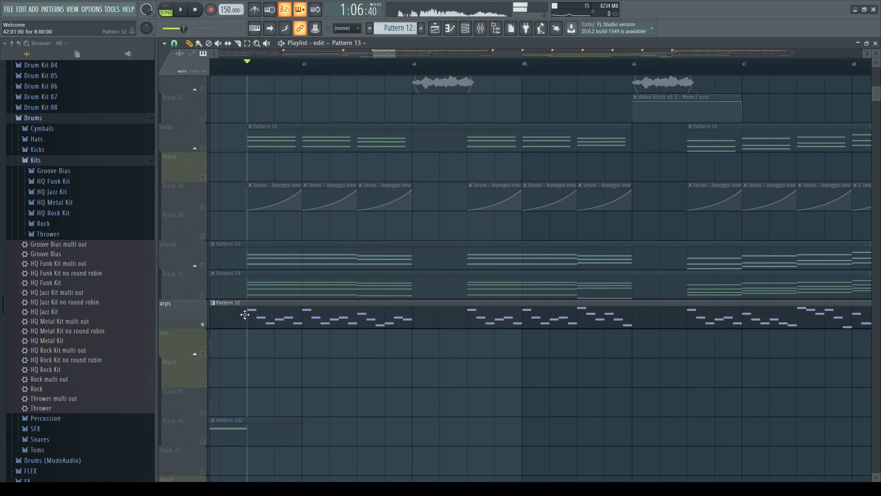
{"action": "left_click", "coordinate": [244, 315]}
{"action": "key", "text": "space"}
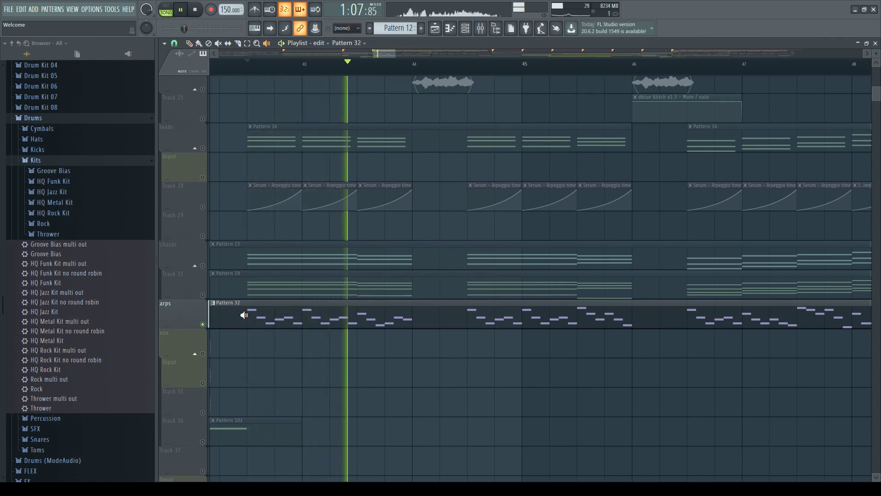
{"action": "key", "text": "space"}
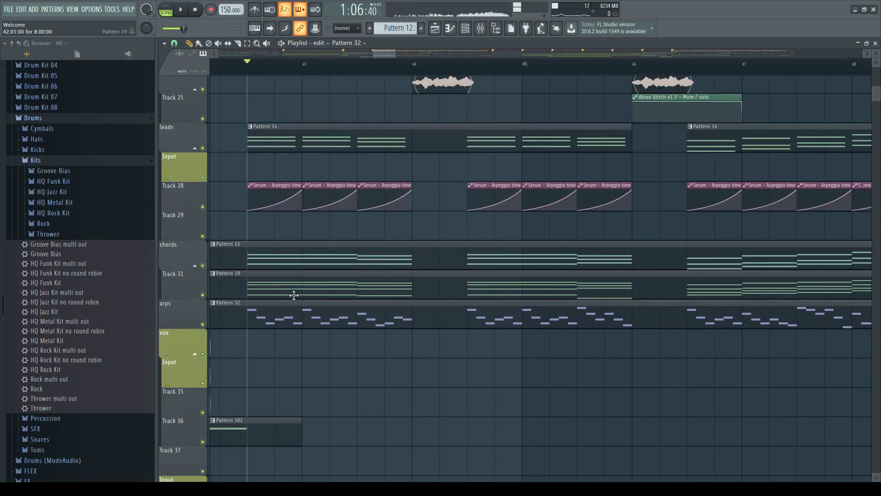
{"action": "key", "text": "space"}
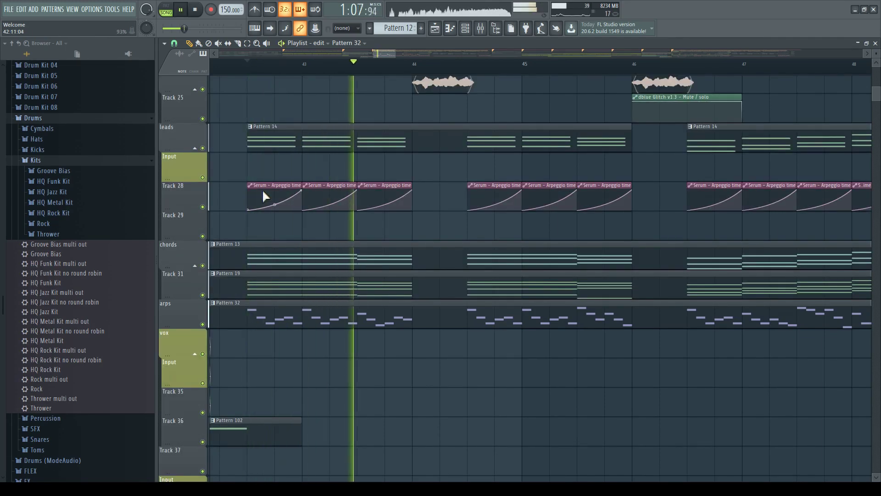
Step: Examine the basses clips and automation around the start of the drop, including the squelch 1-2 clip
{"action": "scroll", "coordinate": [336, 225], "scroll_direction": "down", "scroll_amount": 3}
{"action": "scroll", "coordinate": [337, 220], "scroll_direction": "up", "scroll_amount": 3}
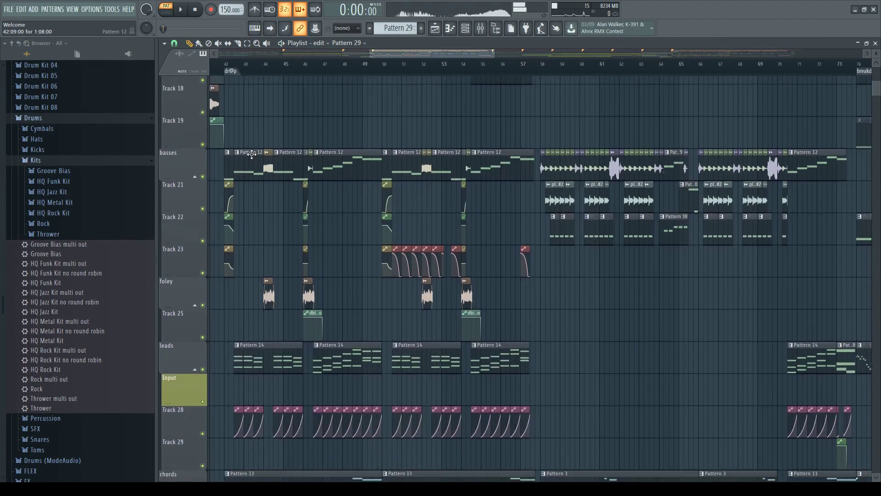
{"action": "scroll", "coordinate": [252, 154], "scroll_direction": "up", "scroll_amount": 8}
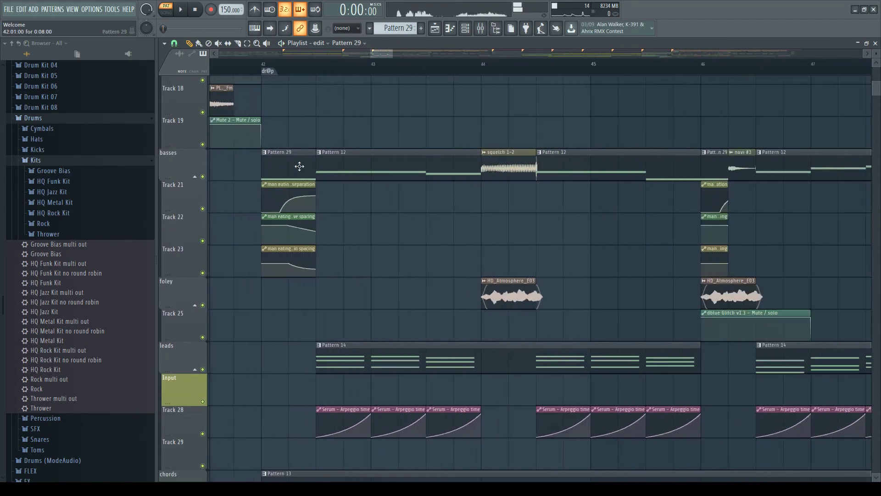
{"action": "scroll", "coordinate": [253, 164], "scroll_direction": "down", "scroll_amount": 3}
{"action": "scroll", "coordinate": [449, 177], "scroll_direction": "up", "scroll_amount": 6}
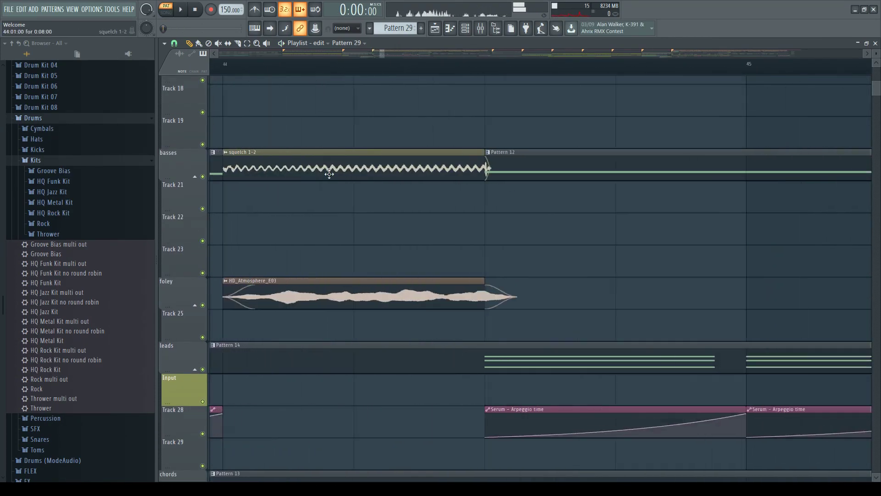
{"action": "scroll", "coordinate": [220, 179], "scroll_direction": "down", "scroll_amount": 4}
{"action": "scroll", "coordinate": [218, 179], "scroll_direction": "down", "scroll_amount": 2}
{"action": "scroll", "coordinate": [275, 176], "scroll_direction": "up", "scroll_amount": 4}
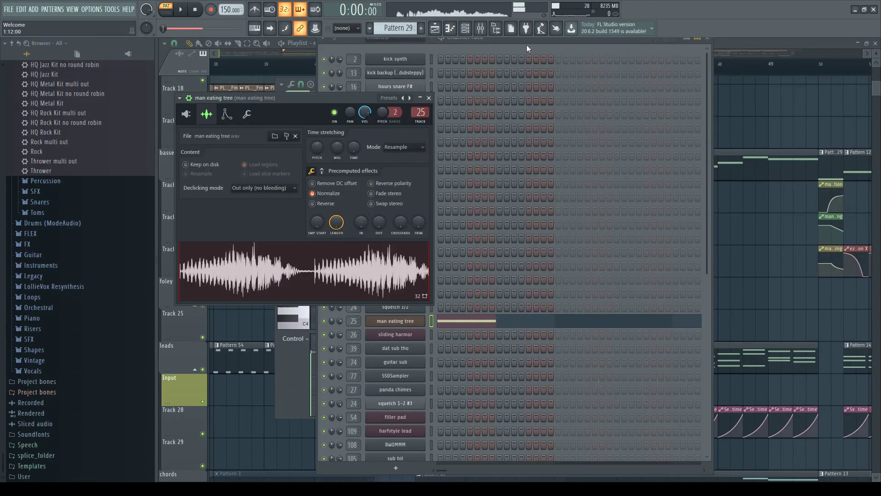
Step: Inspect Pattern 29's man eating tree channel and its automation clips, auditioning the bass at the start of the drop
{"action": "left_click", "coordinate": [468, 124]}
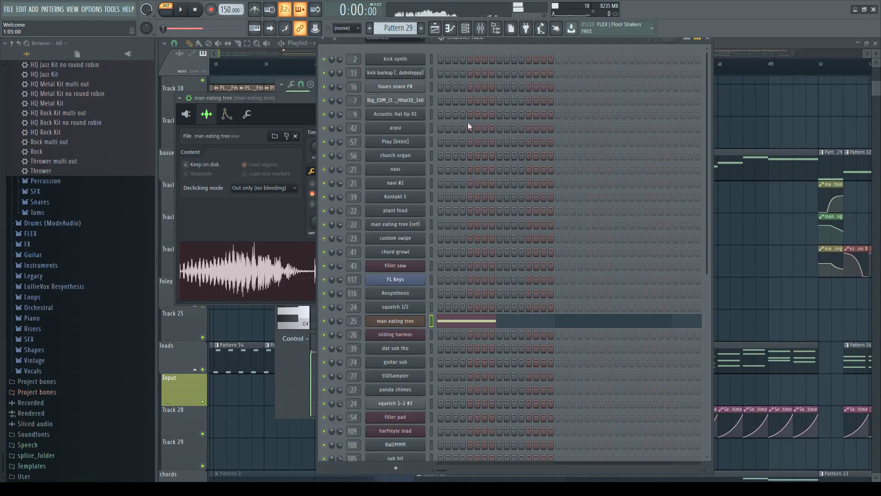
{"action": "left_click", "coordinate": [432, 224]}
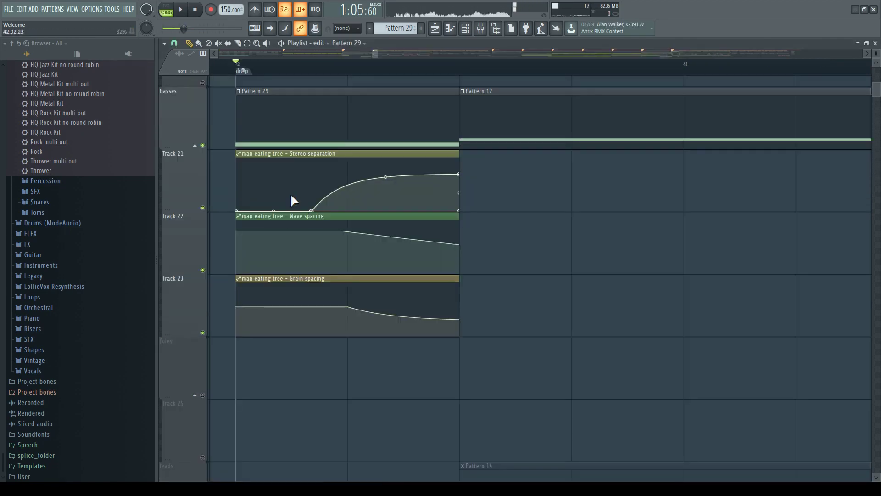
{"action": "key", "text": "space"}
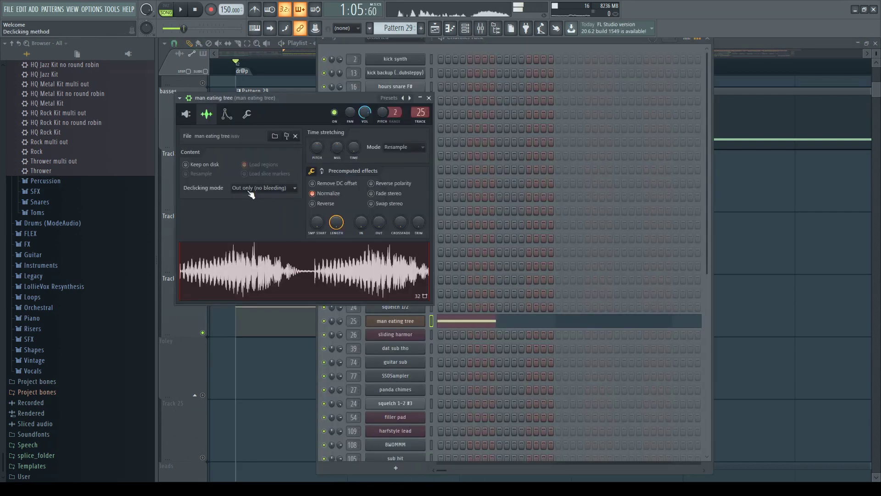
{"action": "left_click", "coordinate": [186, 114]}
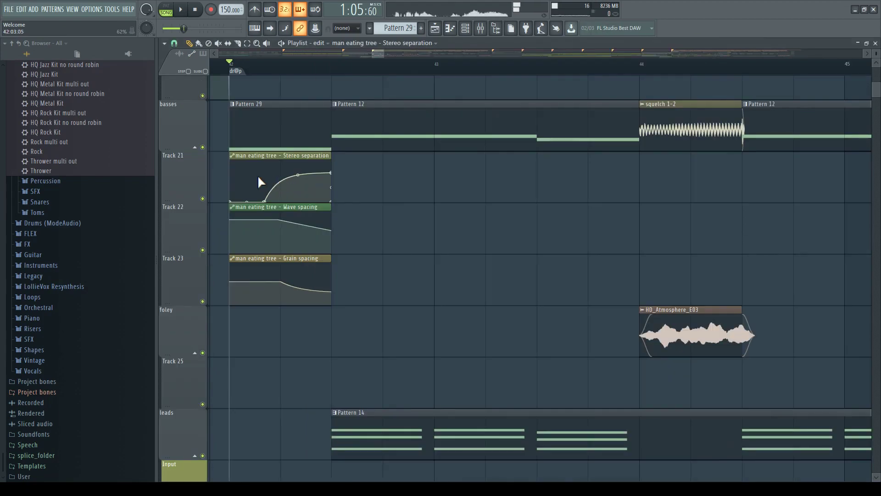
{"action": "scroll", "coordinate": [257, 174], "scroll_direction": "down", "scroll_amount": 3}
{"action": "scroll", "coordinate": [255, 170], "scroll_direction": "down", "scroll_amount": 4}
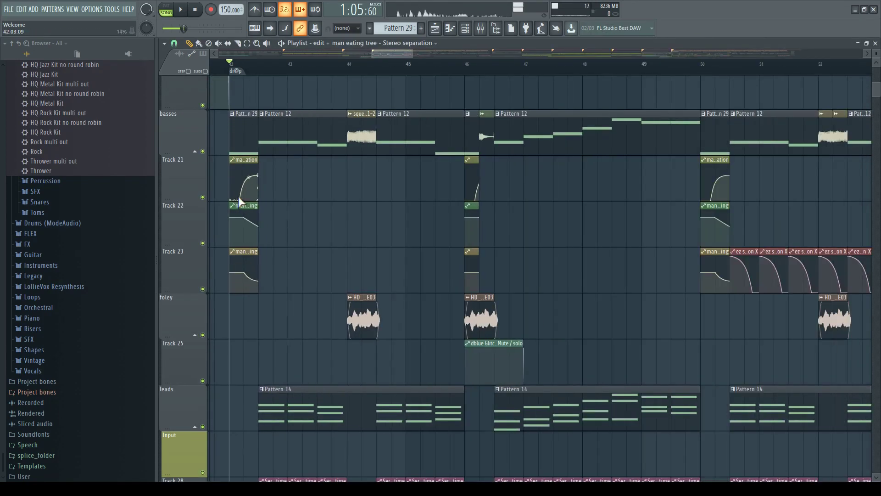
{"action": "scroll", "coordinate": [315, 193], "scroll_direction": "up", "scroll_amount": 8}
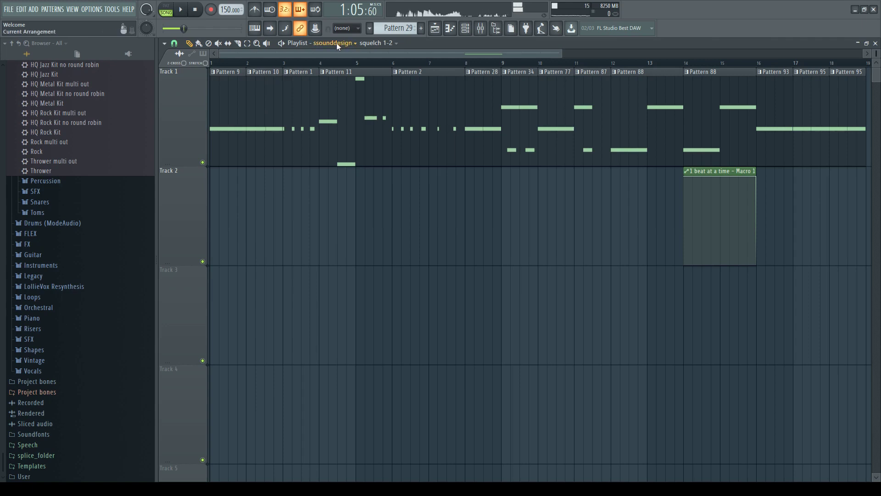
Step: Look over the patterns in the ssounddesign arrangement and audition Pattern 9 from the beginning
{"action": "scroll", "coordinate": [255, 112], "scroll_direction": "down", "scroll_amount": 3}
{"action": "scroll", "coordinate": [256, 112], "scroll_direction": "down", "scroll_amount": 3}
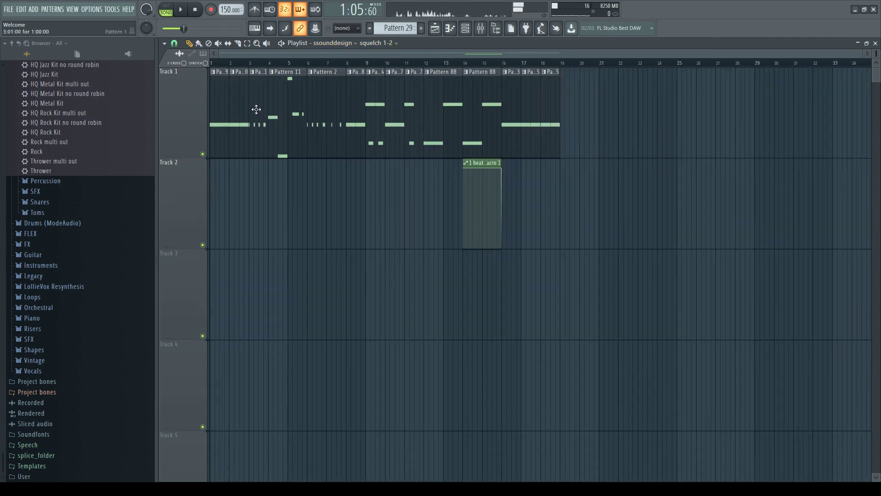
{"action": "scroll", "coordinate": [229, 95], "scroll_direction": "up", "scroll_amount": 6}
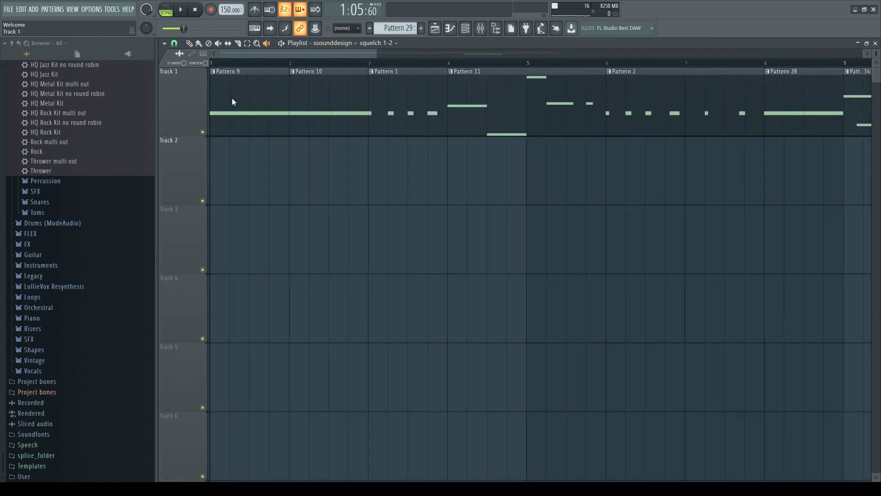
{"action": "key", "text": "space"}
{"action": "key", "text": "space"}
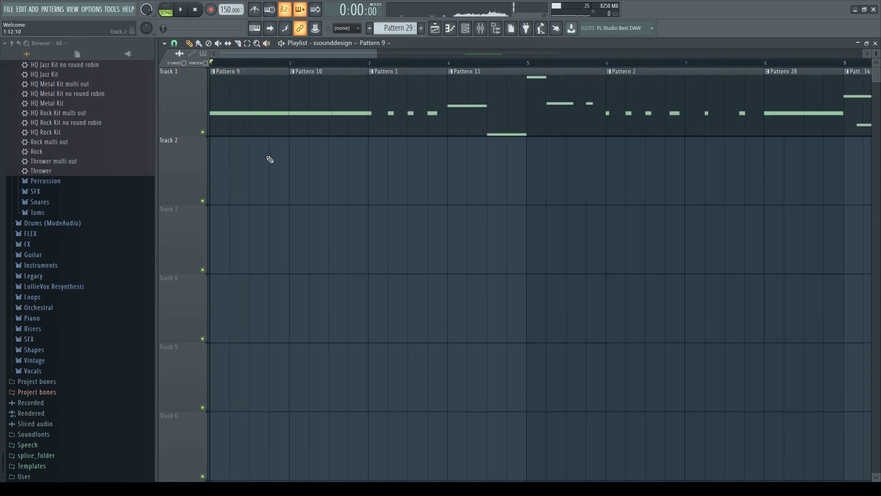
Step: Open Pattern 9, check which channel it uses in the channel rack, and return to the playlist
{"action": "scroll", "coordinate": [235, 115], "scroll_direction": "down", "scroll_amount": 3}
{"action": "double_click", "coordinate": [235, 115]}
{"action": "key", "text": "F6"}
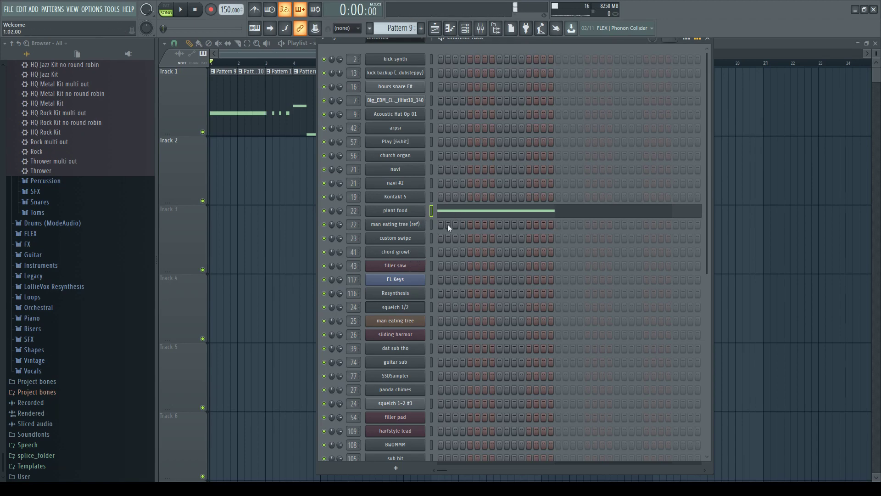
{"action": "key", "text": "F6"}
{"action": "scroll", "coordinate": [192, 83], "scroll_direction": "up", "scroll_amount": 7}
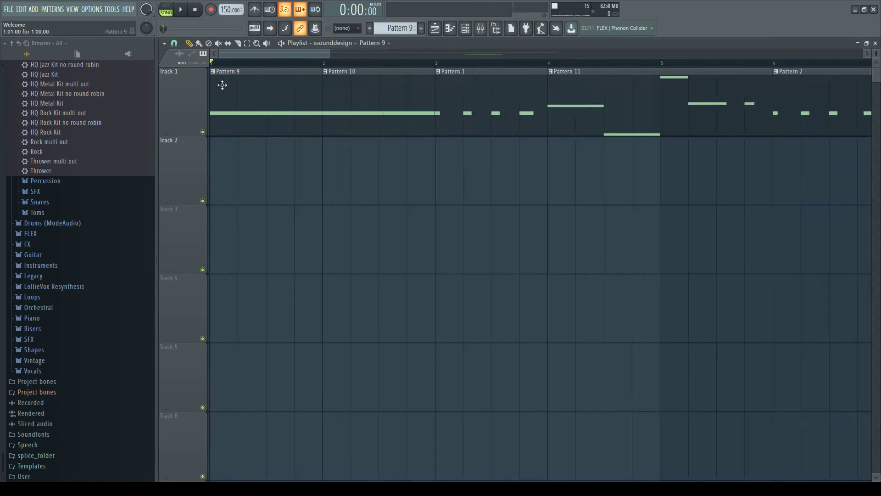
{"action": "scroll", "coordinate": [223, 86], "scroll_direction": "down", "scroll_amount": 6}
Step: Audition the plant food Serum patch and switch its phaser and EQ effects back on
{"action": "key", "text": "space"}
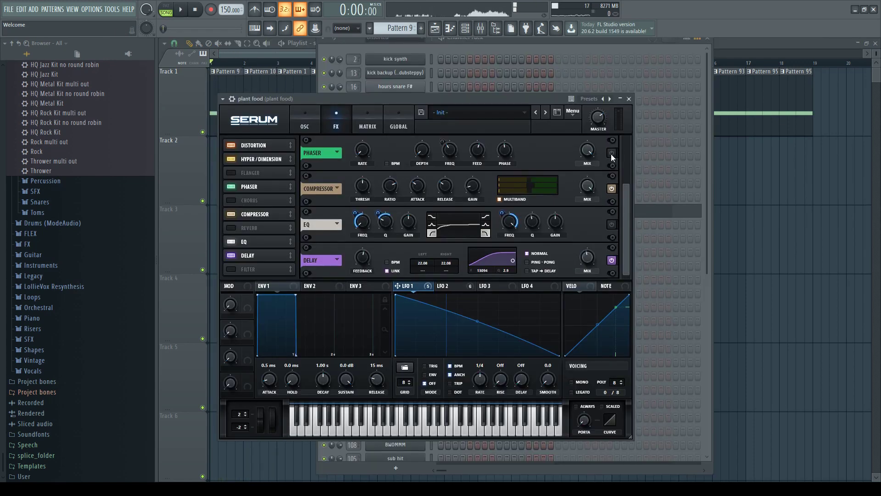
{"action": "key", "text": "space"}
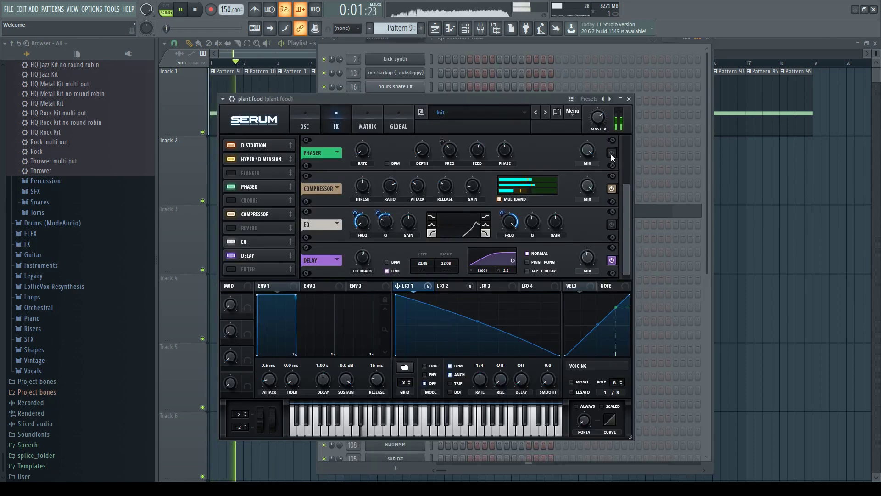
{"action": "left_click", "coordinate": [611, 154]}
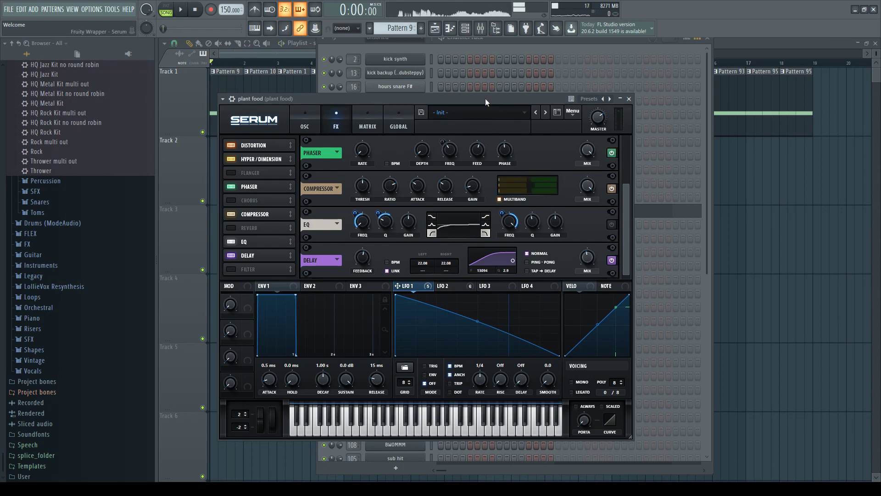
{"action": "left_click", "coordinate": [611, 225]}
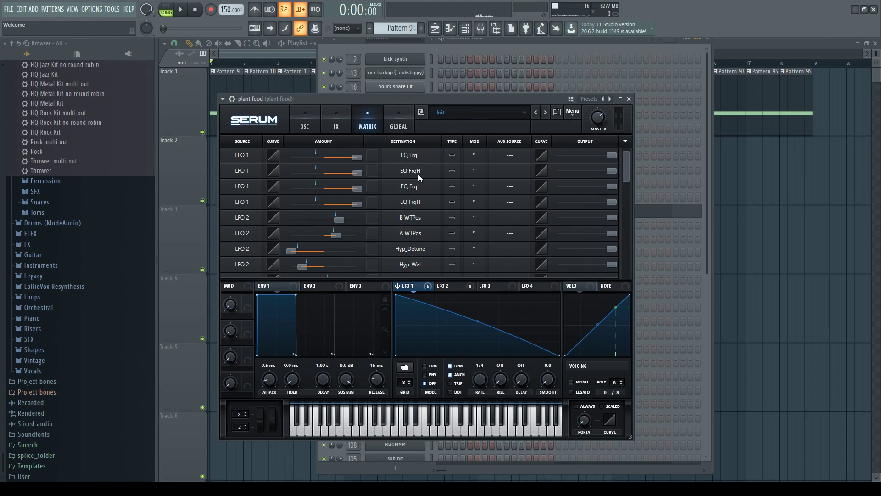
{"action": "left_click", "coordinate": [342, 125]}
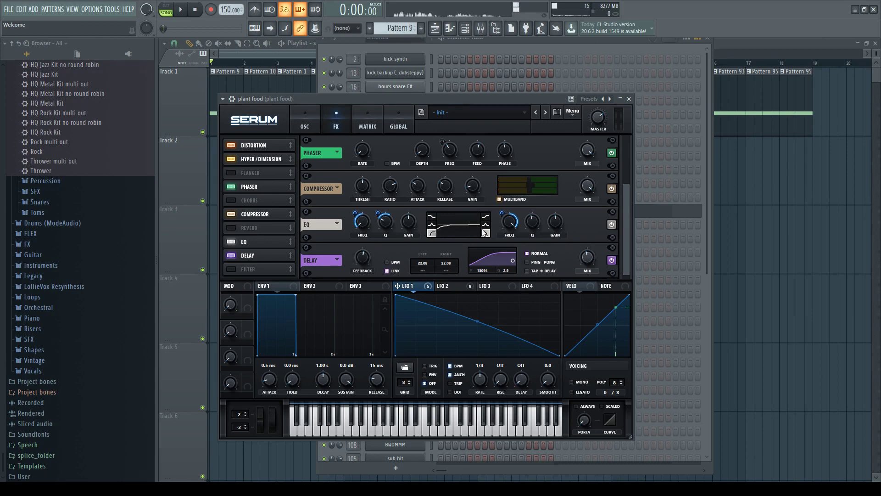
{"action": "key", "text": "space"}
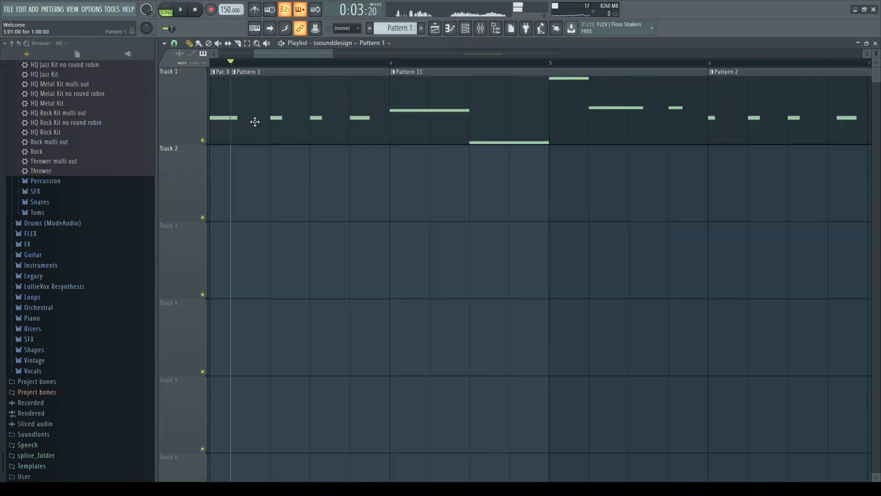
Step: Audition Pattern 1, play the edit arrangement from bar 46, and close the RAY_VOLPE snare sample's settings
{"action": "key", "text": "space"}
{"action": "scroll", "coordinate": [245, 122], "scroll_direction": "down", "scroll_amount": 5}
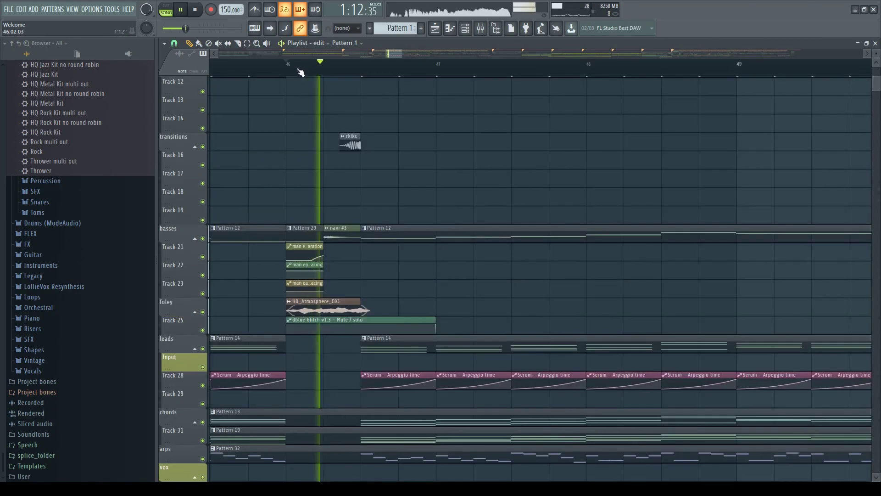
{"action": "scroll", "coordinate": [307, 110], "scroll_direction": "down", "scroll_amount": 5}
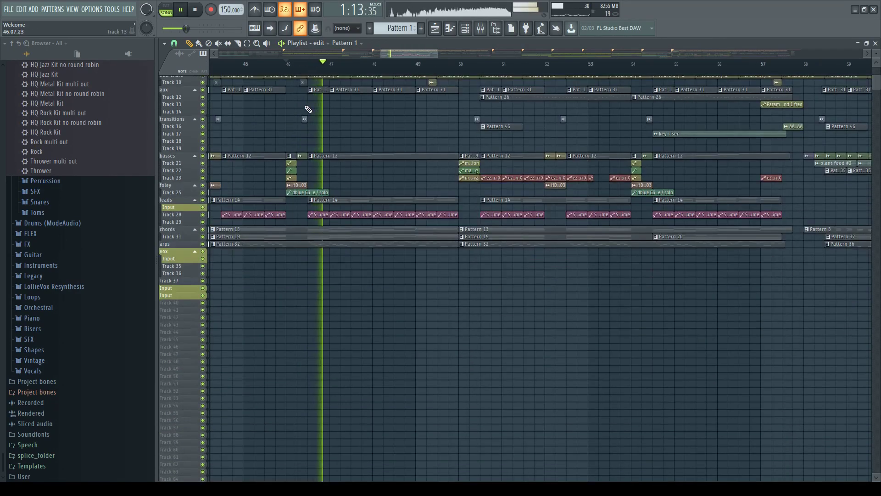
{"action": "scroll", "coordinate": [307, 120], "scroll_direction": "up", "scroll_amount": 5}
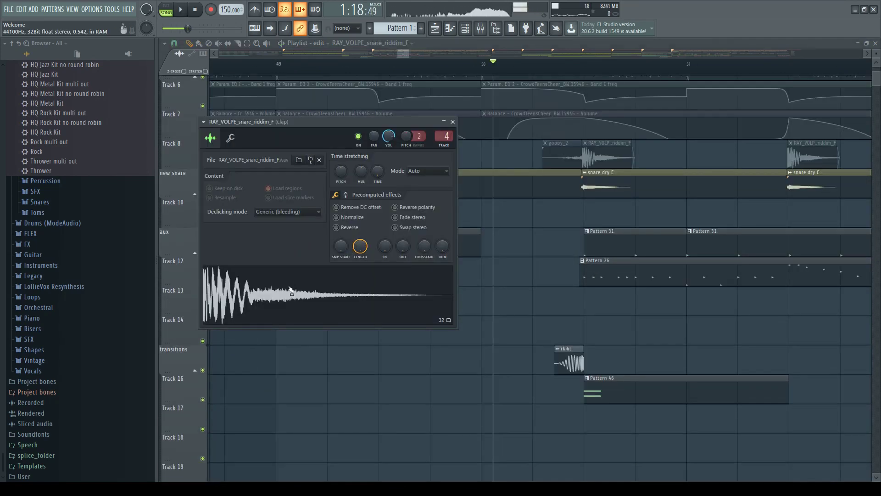
{"action": "left_click", "coordinate": [452, 122]}
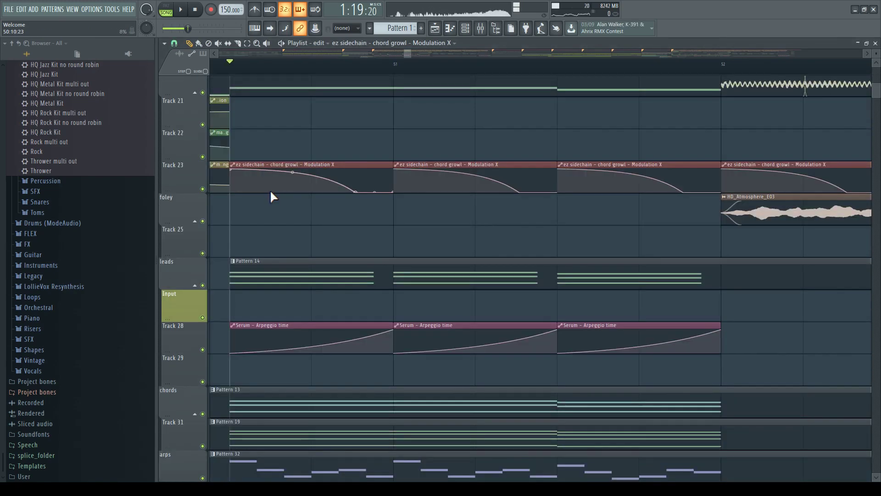
Step: Audition the chord growl sidechain section from bar 50 and open the ez sidechain effect on the filler saw mixer track
{"action": "key", "text": "space"}
{"action": "key", "text": "F9"}
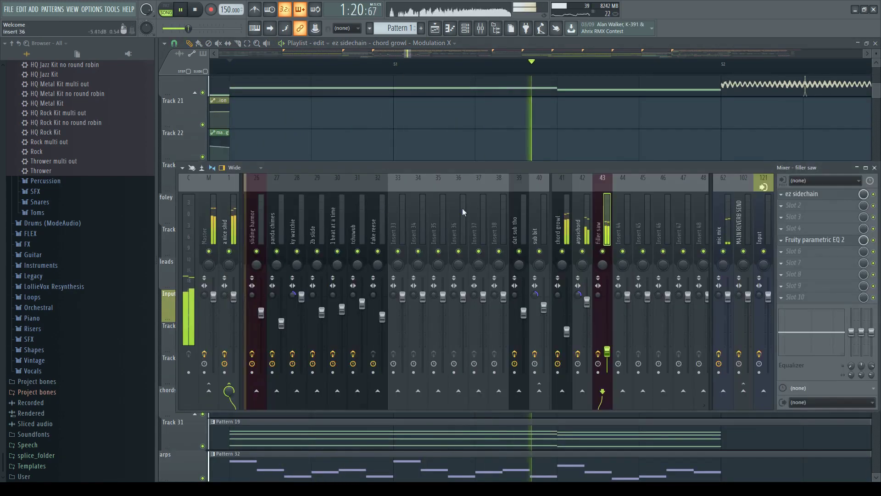
{"action": "key", "text": "space"}
{"action": "left_click", "coordinate": [816, 194]}
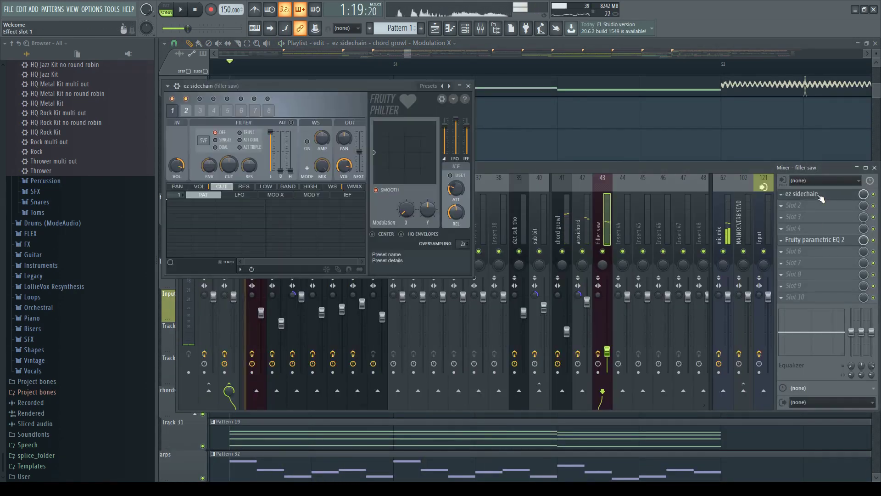
Step: Compare the volume pattern envelopes of filter bands 1 and 2 in the ez sidechain effect
{"action": "left_click", "coordinate": [200, 186]}
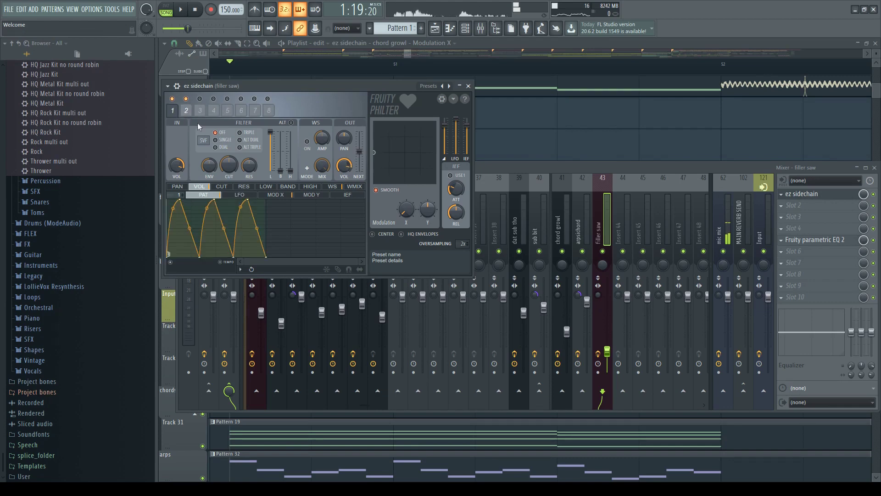
{"action": "left_click", "coordinate": [188, 111]}
{"action": "left_click", "coordinate": [176, 114]}
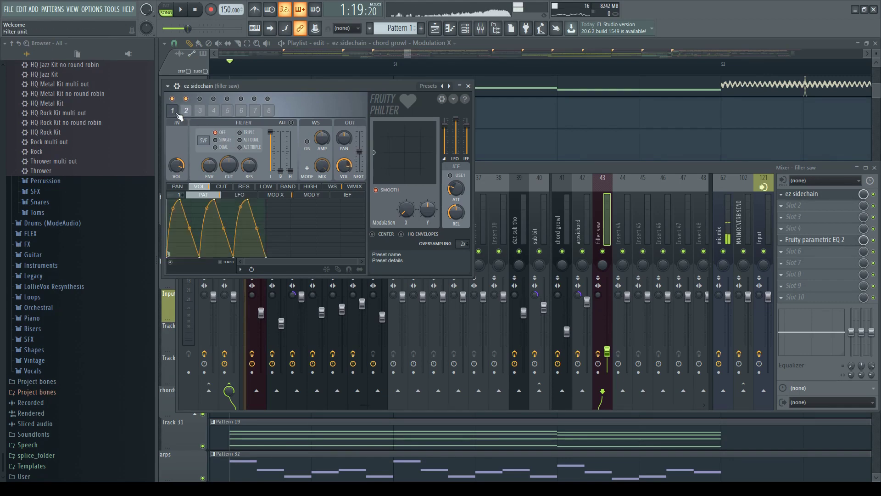
{"action": "left_click", "coordinate": [187, 111]}
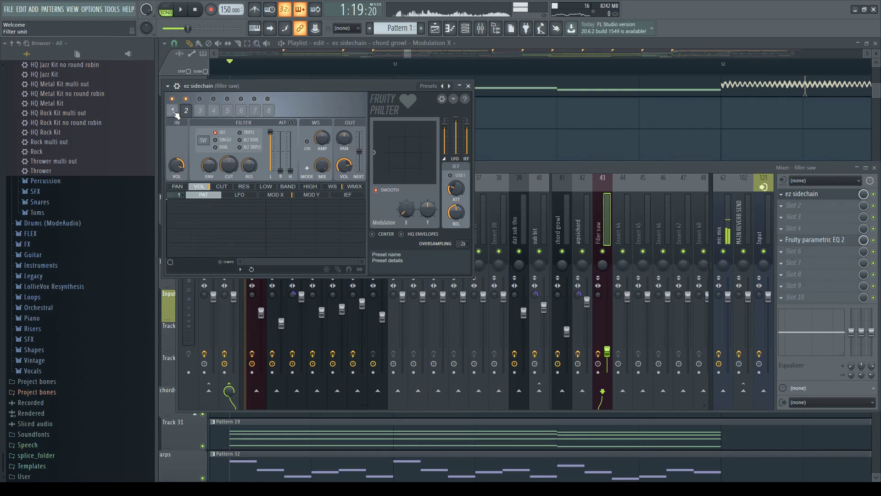
{"action": "left_click", "coordinate": [174, 112]}
{"action": "left_click", "coordinate": [188, 113]}
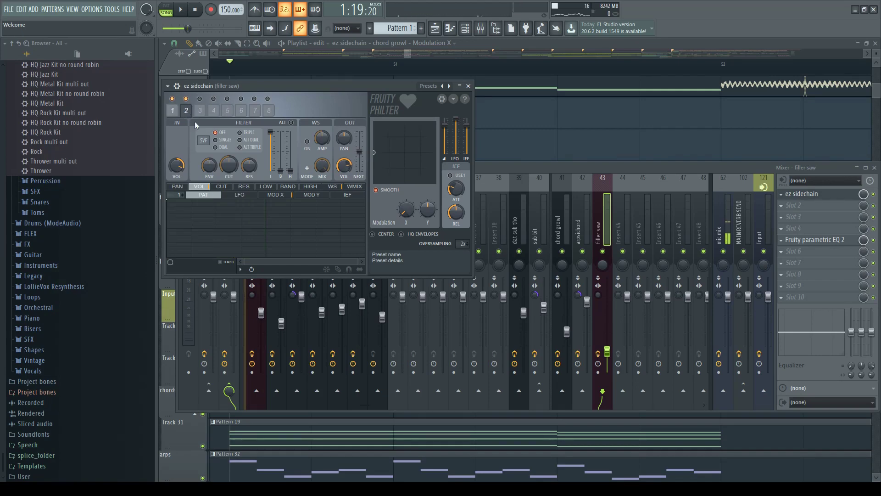
Step: Compare how Modulation X maps to the volume of filter bands 1 and 2
{"action": "left_click", "coordinate": [283, 195]}
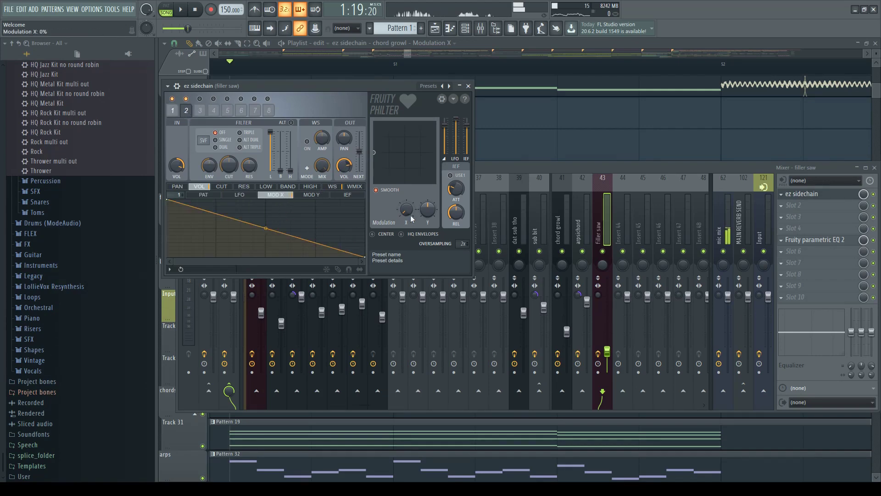
{"action": "left_click", "coordinate": [173, 111]}
{"action": "left_click", "coordinate": [187, 113]}
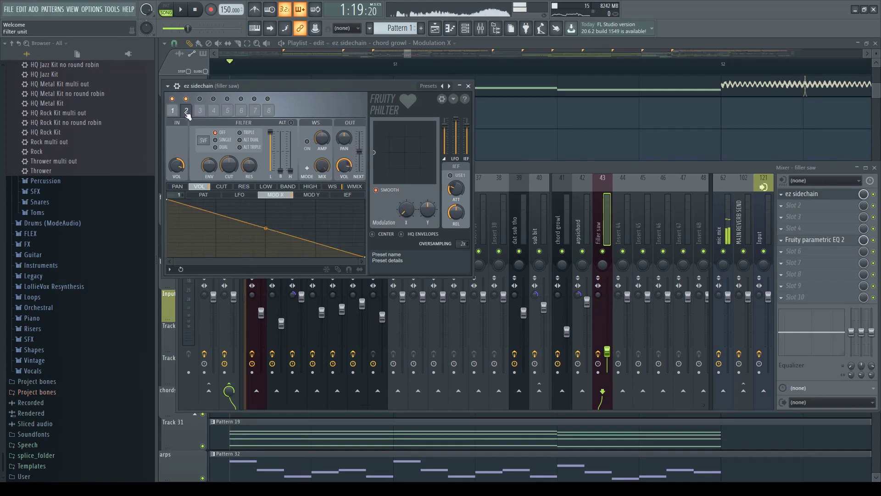
{"action": "left_click", "coordinate": [173, 111]}
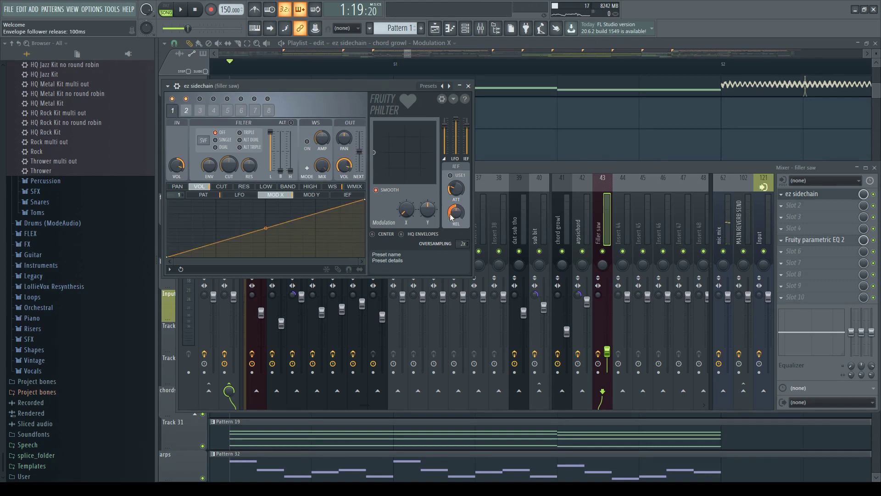
Step: Show band 1's volume pattern, sweep Modulation X up to 87% and back to 0%, and close the effect and mixer
{"action": "left_click", "coordinate": [203, 195]}
{"action": "left_click_drag", "start_coordinate": [413, 206], "coordinate": [412, 174]}
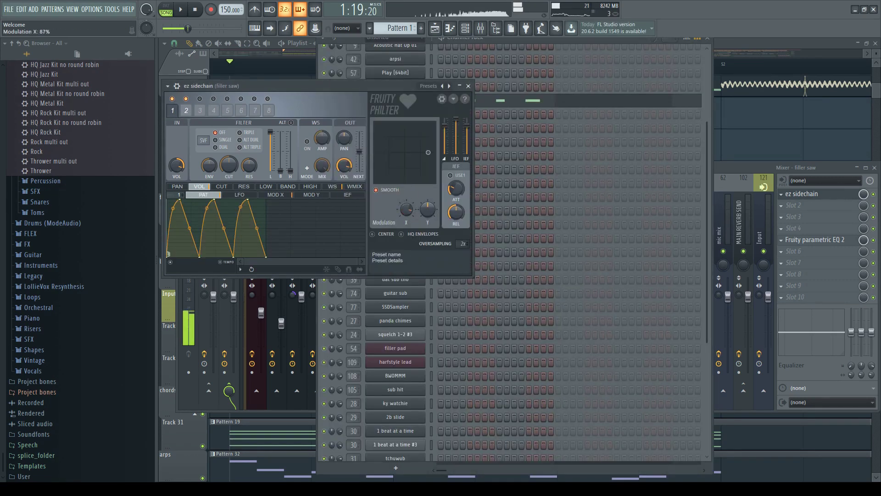
{"action": "left_click_drag", "start_coordinate": [406, 209], "coordinate": [406, 221]}
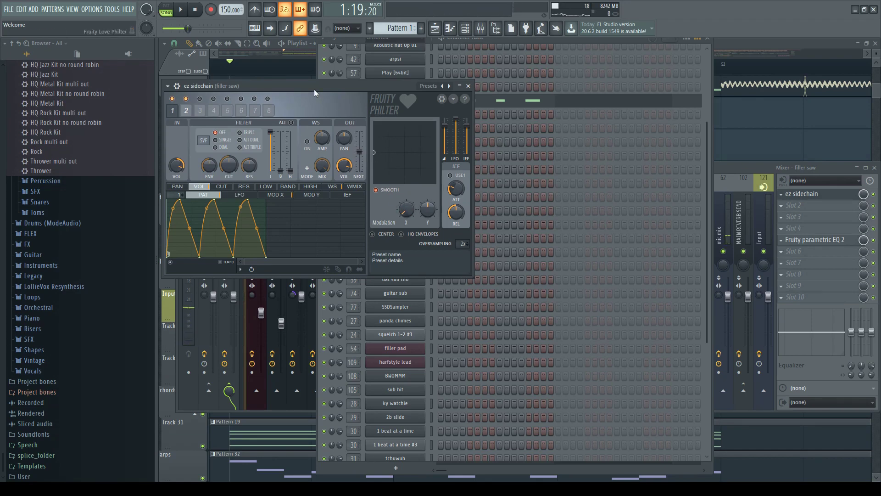
{"action": "key", "text": "Escape"}
{"action": "key", "text": "Escape"}
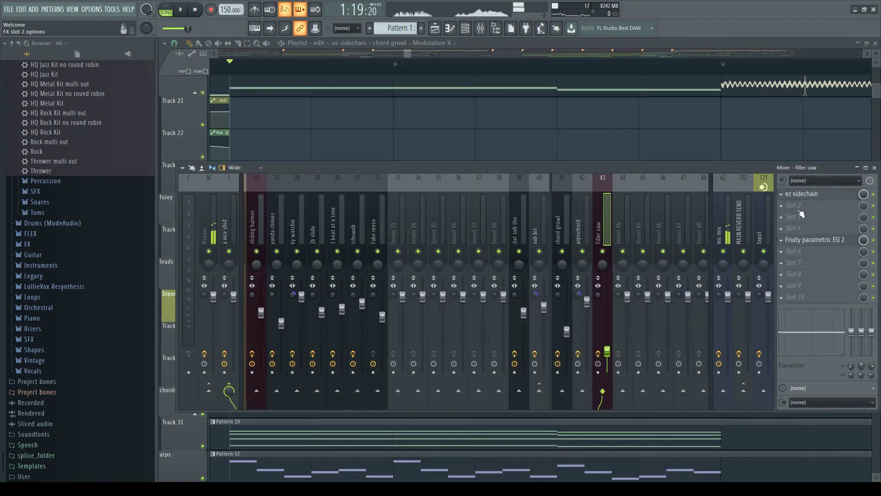
{"action": "key", "text": "Escape"}
Step: Audition Pattern 12 on its own from bar 50, restore the other clips, and play the full section
{"action": "key", "text": "space"}
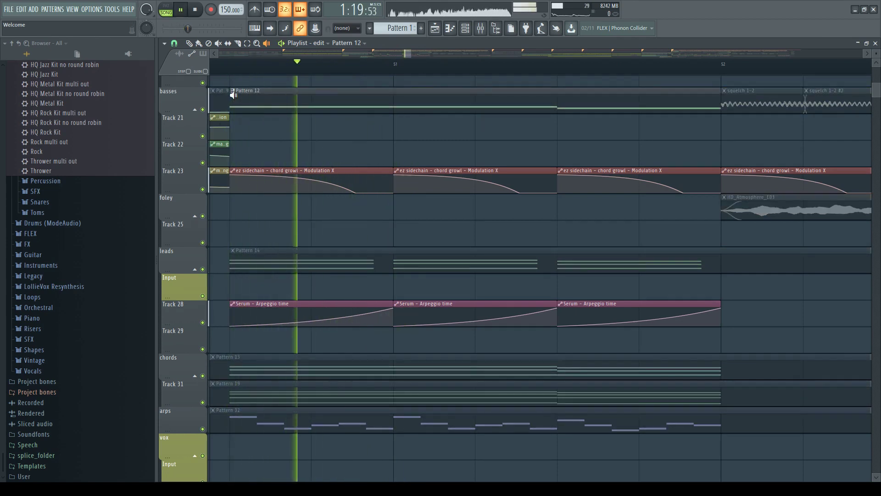
{"action": "left_click", "coordinate": [247, 93]}
{"action": "key", "text": "space"}
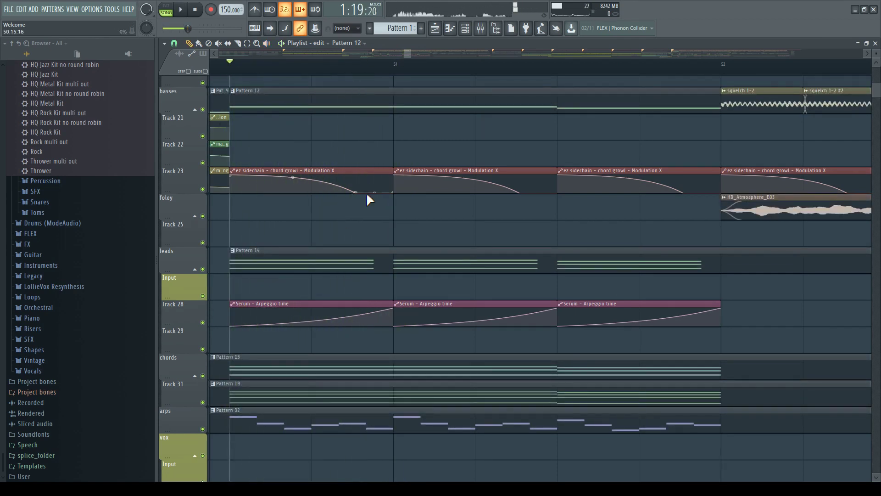
{"action": "key", "text": "space"}
Step: Go to the bar 58 section, solo the Pattern 3 chords, play them, and restore the other clips
{"action": "scroll", "coordinate": [366, 193], "scroll_direction": "down", "scroll_amount": 4}
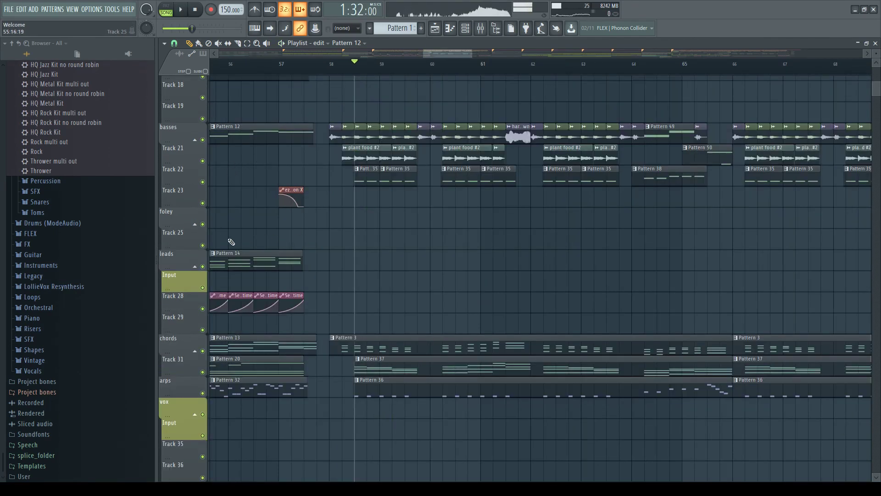
{"action": "left_click", "coordinate": [337, 344]}
{"action": "key", "text": "space"}
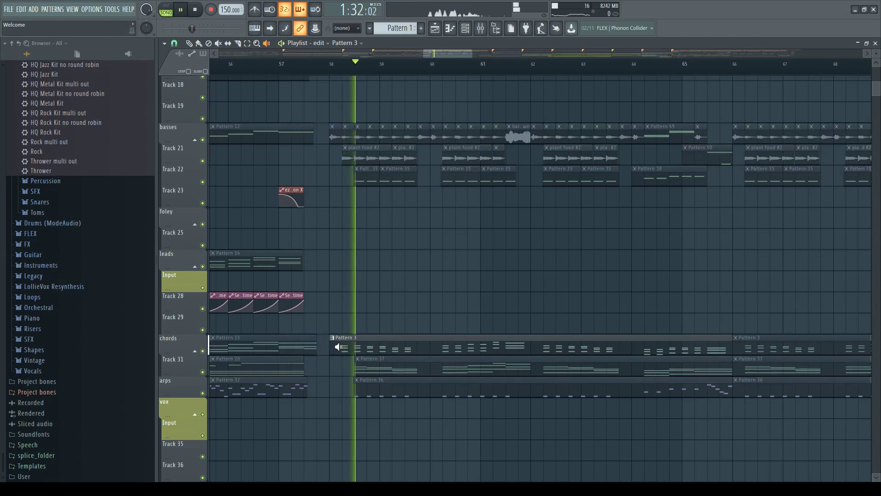
{"action": "key", "text": "space"}
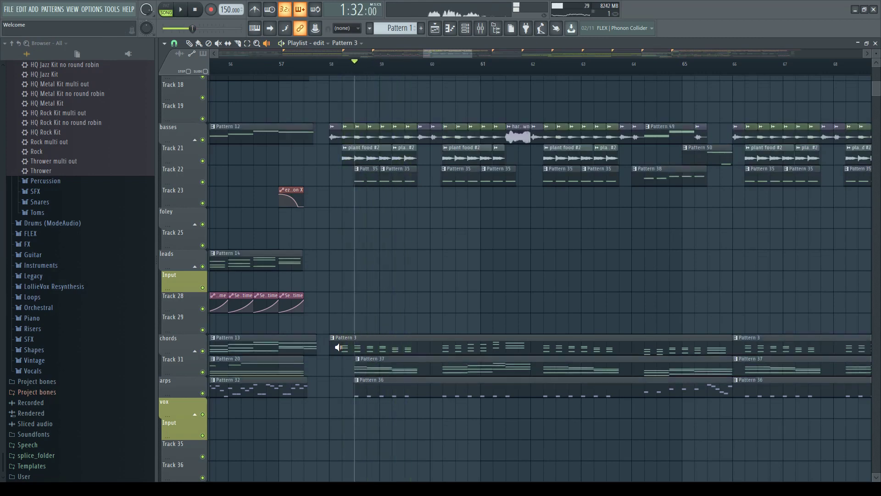
Step: Solo the basses track with Track 21 and audition the section from bar 58 with and without Track 22
{"action": "scroll", "coordinate": [450, 275], "scroll_direction": "up", "scroll_amount": 1}
{"action": "left_click", "coordinate": [202, 160], "text": "ctrl"}
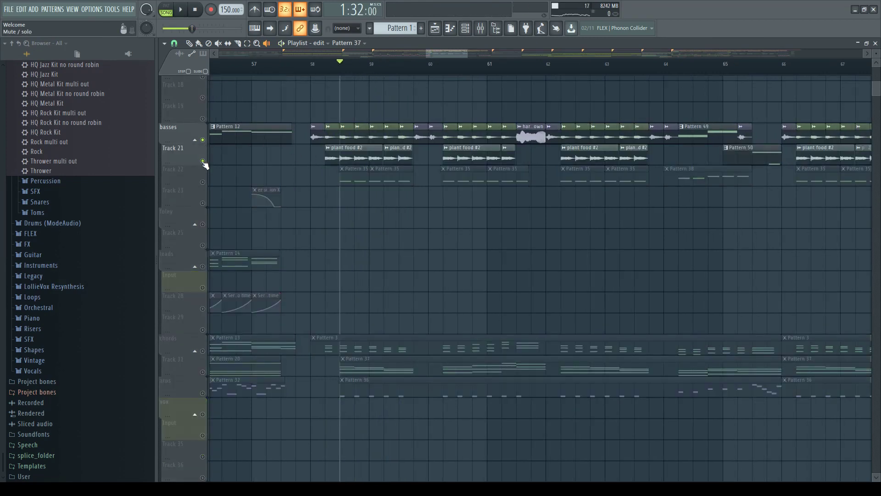
{"action": "key", "text": "space"}
{"action": "key", "text": "space"}
{"action": "key", "text": "space"}
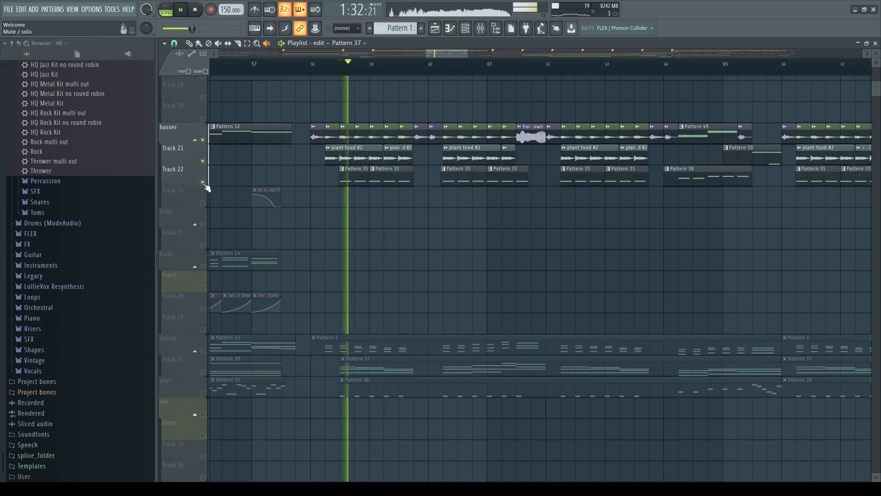
{"action": "key", "text": "space"}
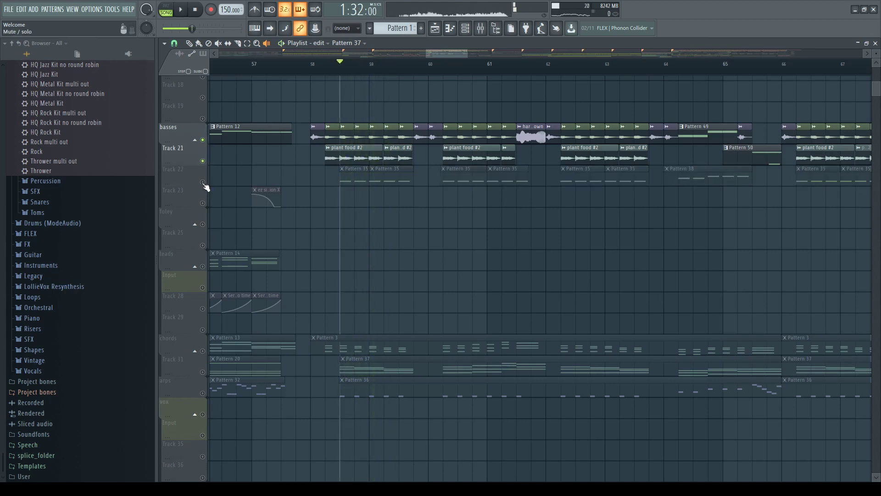
Step: Audition Track 22 on its own from bar 58, and Track 31's Pattern 37 on its own
{"action": "right_click", "coordinate": [203, 183]}
{"action": "key", "text": "space"}
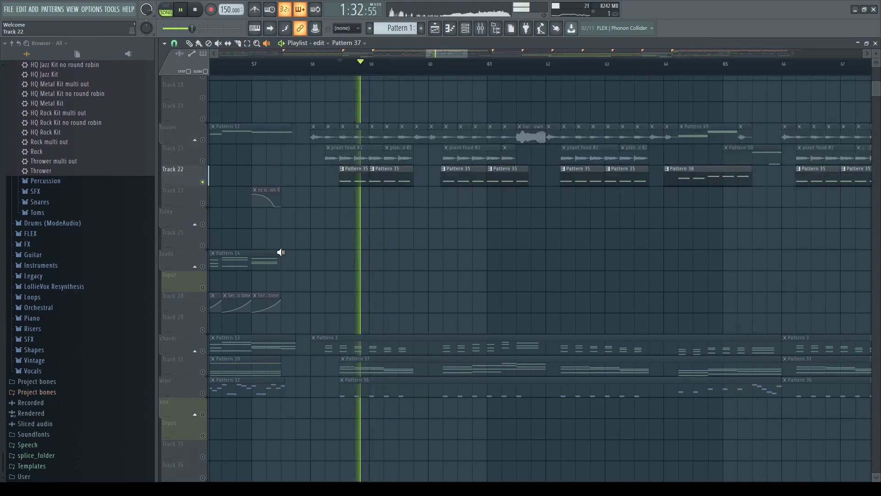
{"action": "key", "text": "space"}
{"action": "right_click", "coordinate": [202, 372]}
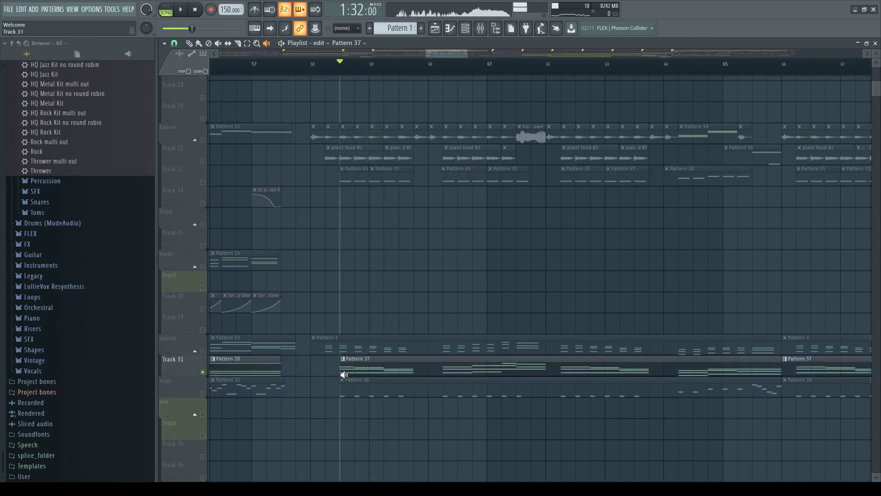
{"action": "key", "text": "space"}
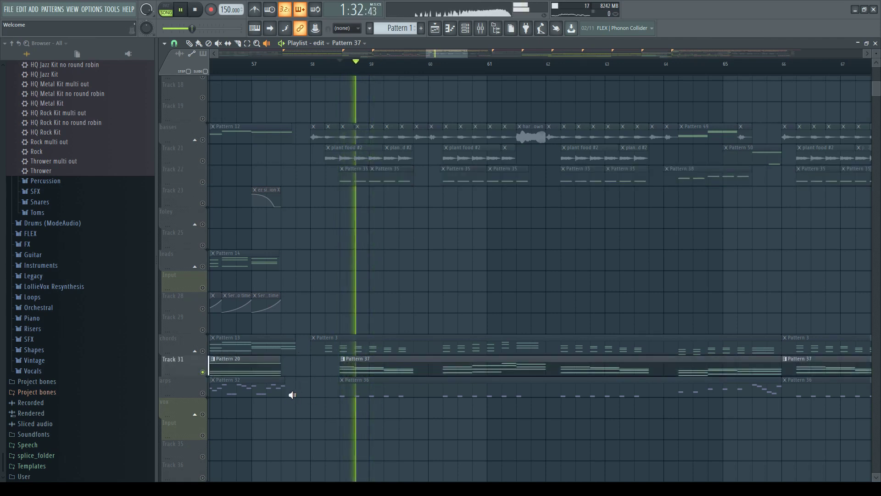
{"action": "key", "text": "space"}
Step: Unmute all playlist tracks, audition the Pattern 36 arp clip on its own, and restore the other clips
{"action": "right_click", "coordinate": [202, 393]}
{"action": "right_click", "coordinate": [203, 393]}
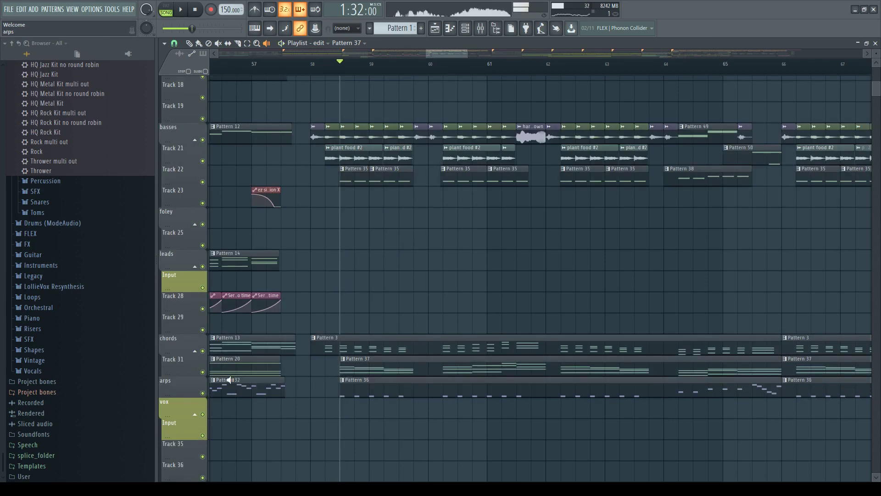
{"action": "key", "text": "space"}
{"action": "left_click", "coordinate": [342, 380], "text": "ctrl"}
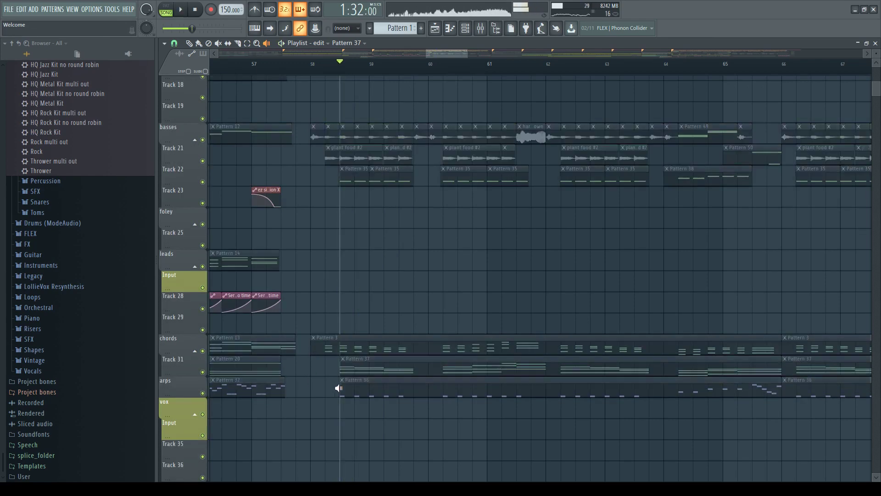
{"action": "left_click", "coordinate": [358, 389], "text": "ctrl"}
{"action": "key", "text": "space"}
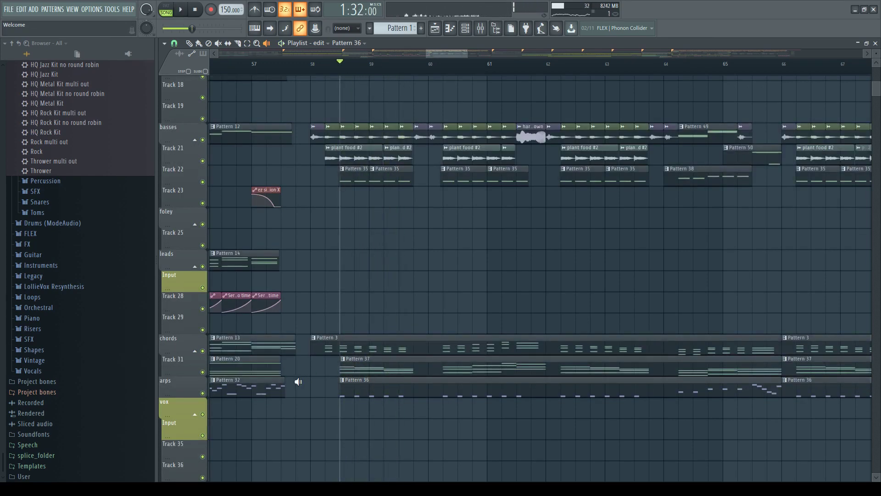
Step: Go to the breakdown section, open Pattern 97's spindown Serum patch, and audition it
{"action": "scroll", "coordinate": [296, 380], "scroll_direction": "down", "scroll_amount": 2}
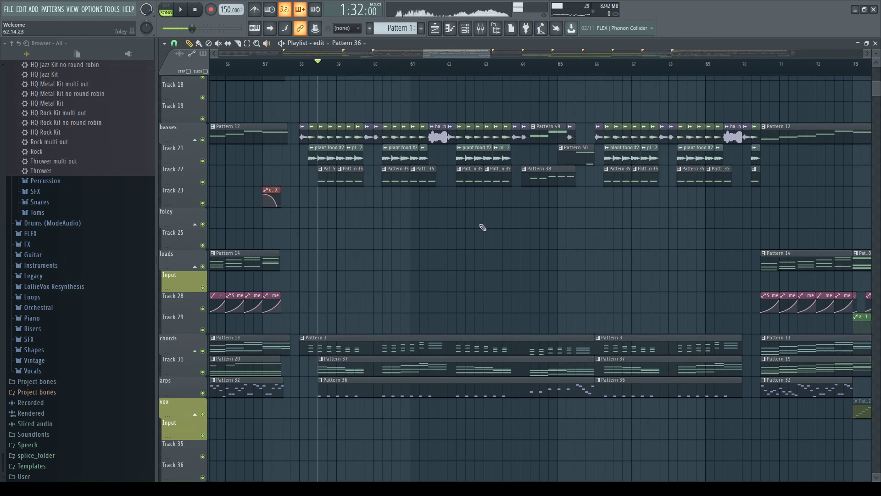
{"action": "scroll", "coordinate": [489, 230], "scroll_direction": "up", "scroll_amount": 1}
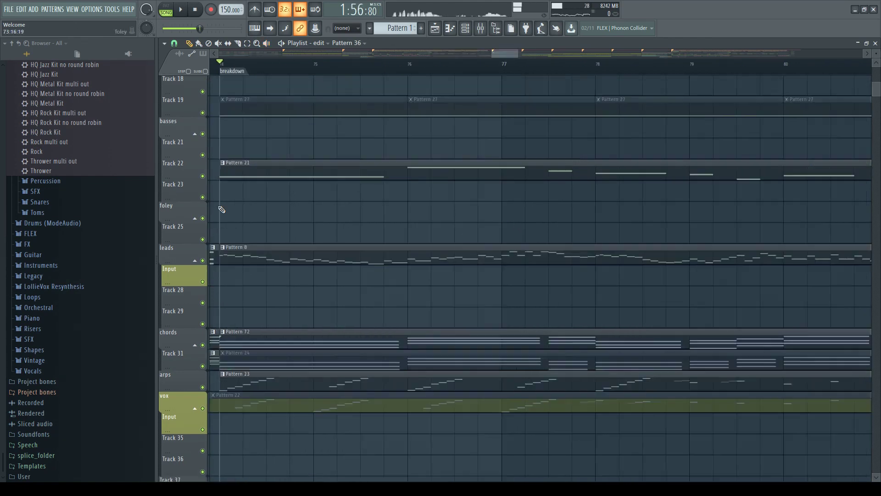
{"action": "scroll", "coordinate": [220, 220], "scroll_direction": "up", "scroll_amount": 2}
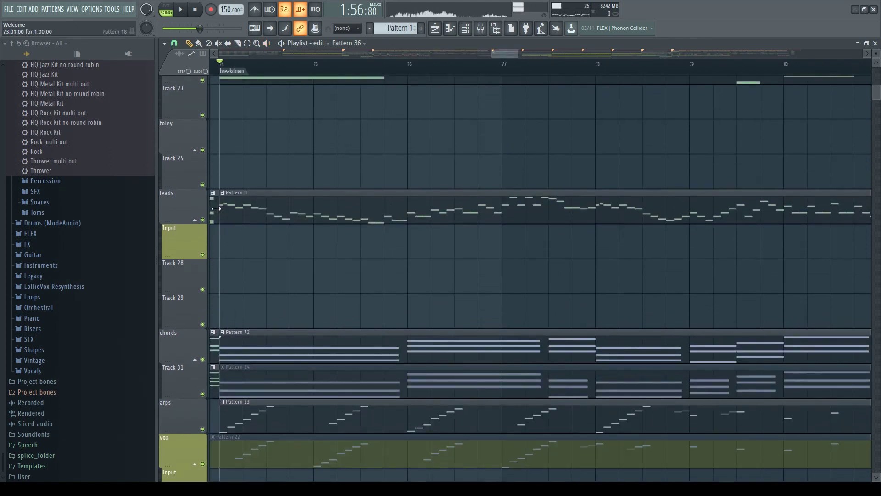
{"action": "scroll", "coordinate": [216, 209], "scroll_direction": "up", "scroll_amount": 1}
{"action": "scroll", "coordinate": [218, 210], "scroll_direction": "down", "scroll_amount": 1}
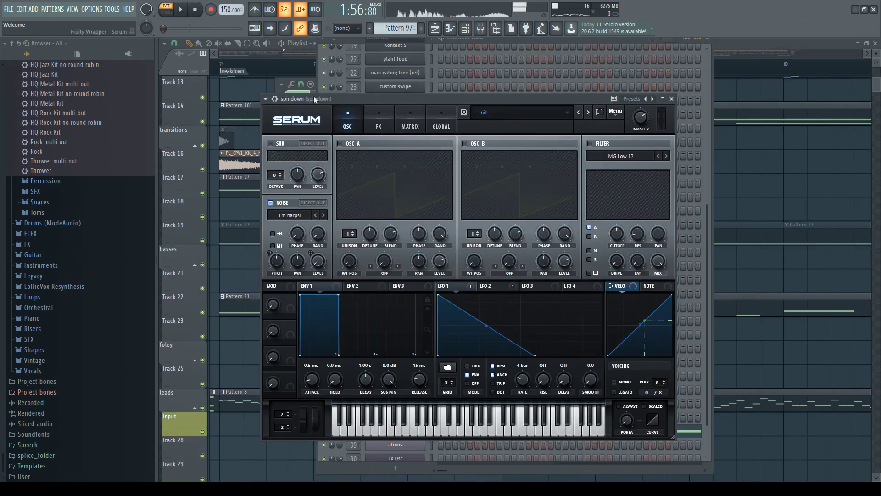
{"action": "key", "text": "space"}
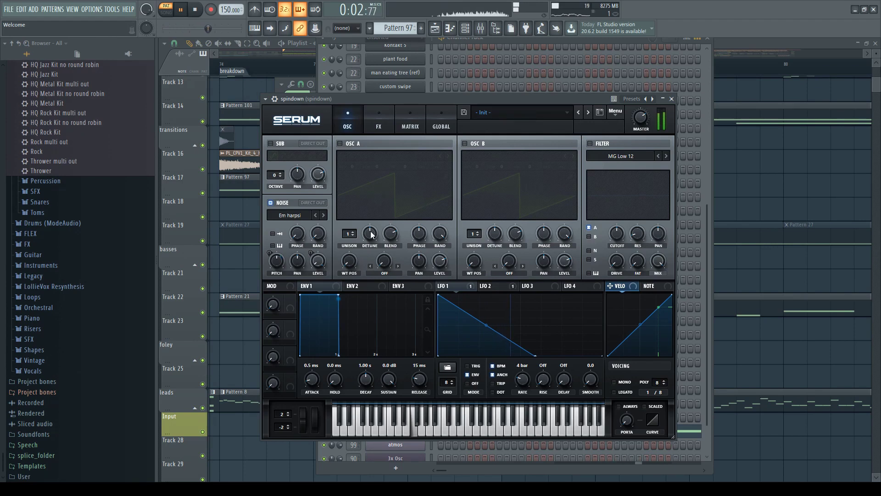
{"action": "key", "text": "space"}
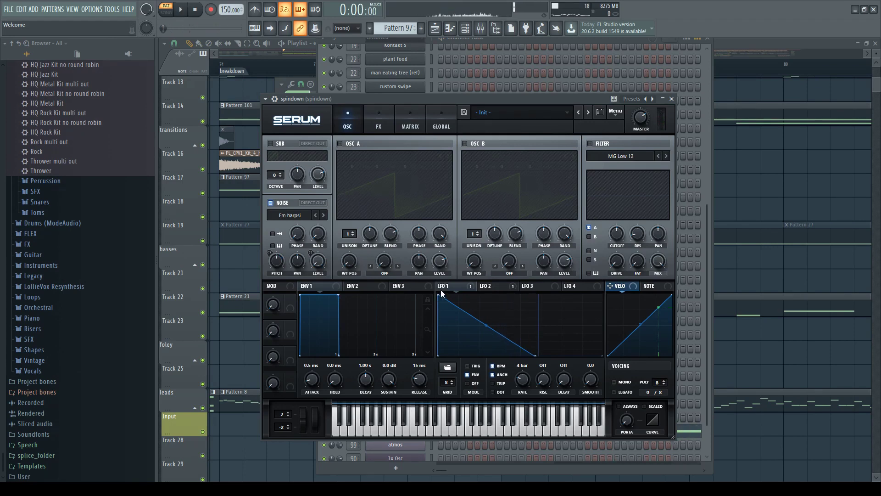
Step: Examine LFO 1's modulation of the noise pitch in the spindown patch, audition it again, and close Serum
{"action": "left_click_drag", "start_coordinate": [441, 290], "coordinate": [294, 243]}
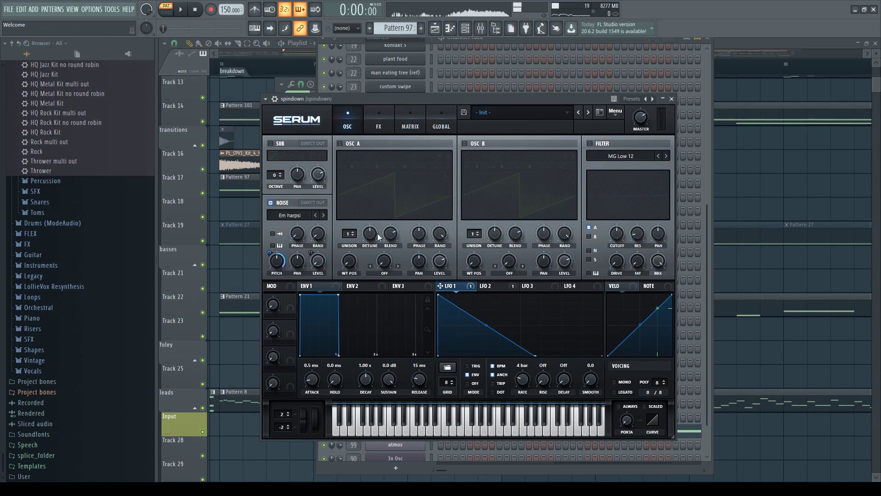
{"action": "key", "text": "space"}
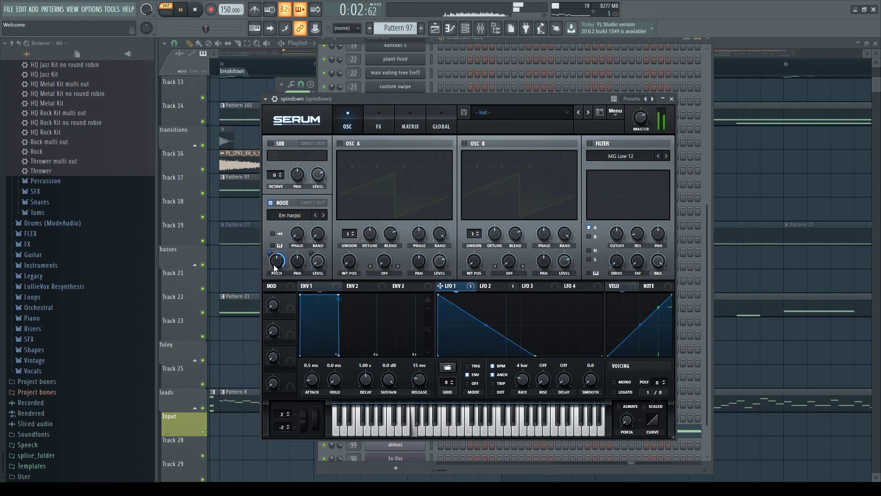
{"action": "key", "text": "space"}
{"action": "key", "text": "Escape"}
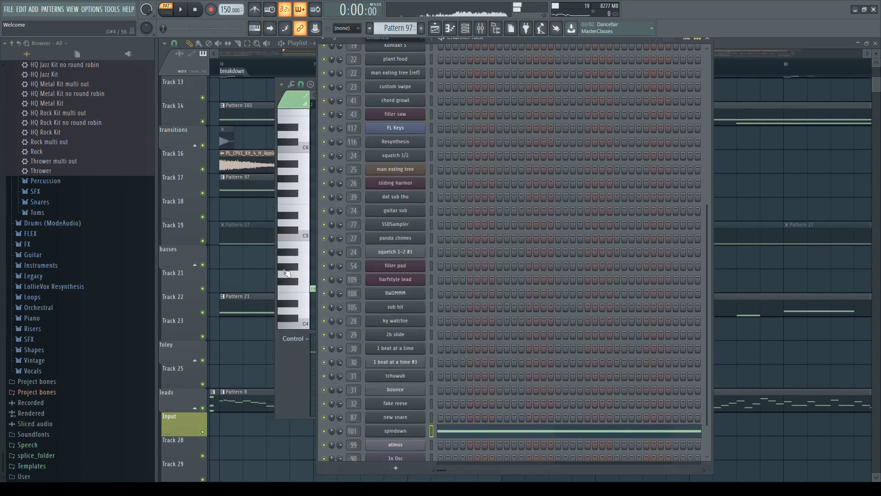
Step: View the spindown note in the piano roll, return to the playlist, and play the song from the breakdown marker
{"action": "key", "text": "F6"}
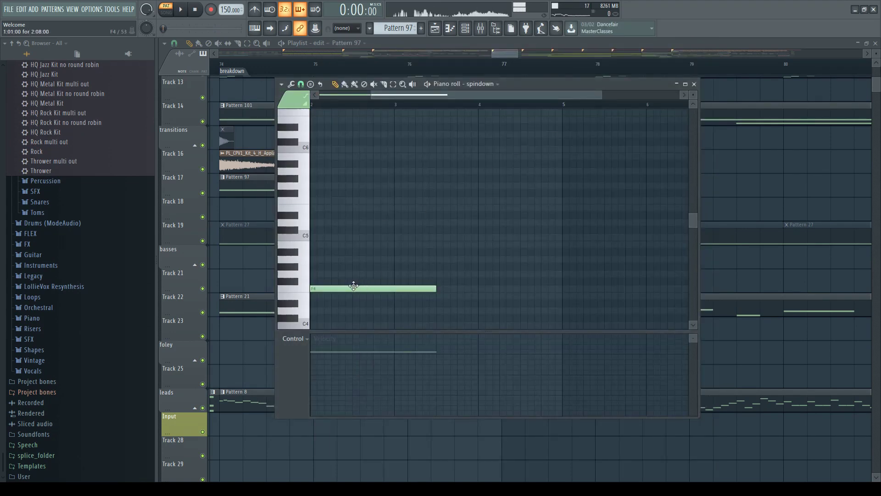
{"action": "key", "text": "F7"}
{"action": "left_click", "coordinate": [236, 77]}
{"action": "key", "text": "space"}
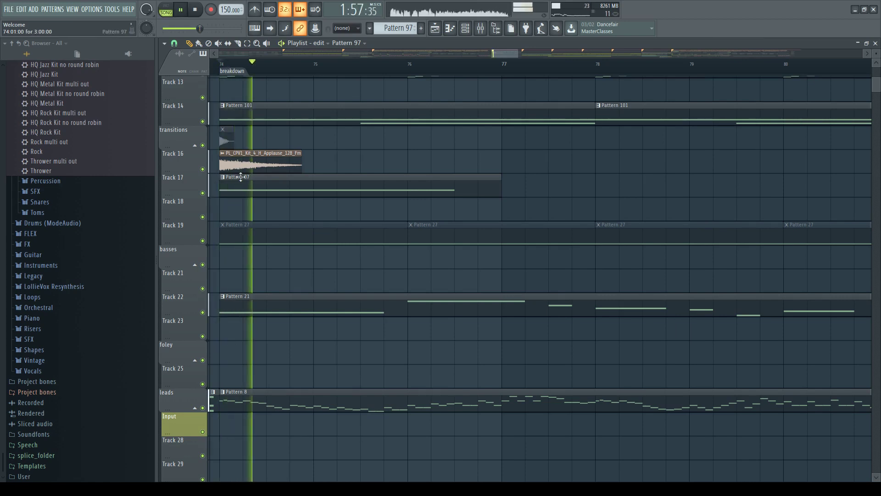
Step: Look over the breakdown's transition, bass, lead, chord and arp clips during playback, and stop the song
{"action": "scroll", "coordinate": [267, 228], "scroll_direction": "down", "scroll_amount": 2}
{"action": "scroll", "coordinate": [267, 239], "scroll_direction": "down", "scroll_amount": 2}
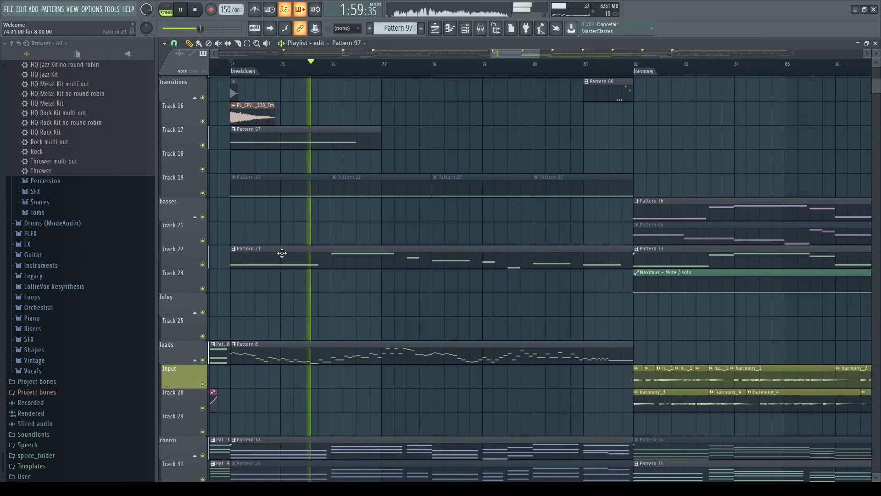
{"action": "scroll", "coordinate": [291, 252], "scroll_direction": "down", "scroll_amount": 2}
{"action": "key", "text": "space"}
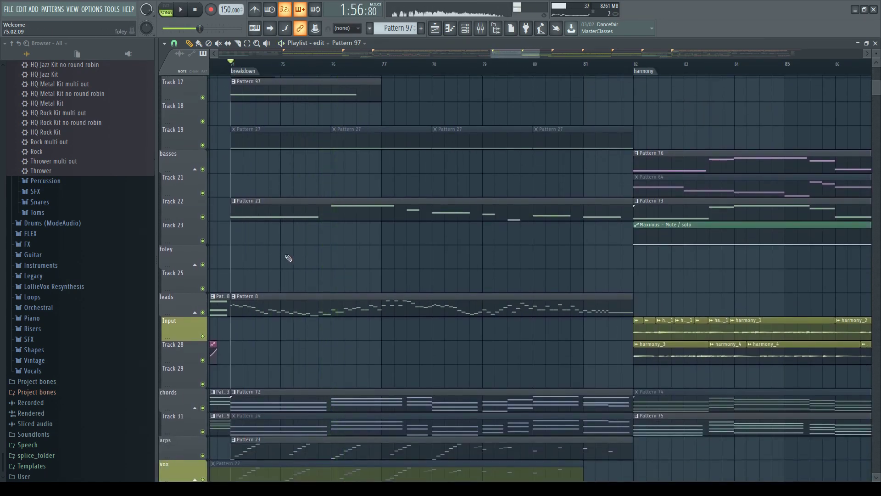
Step: Audition the Pattern 8 lead clip in the breakdown on its own, and restore the other clips
{"action": "scroll", "coordinate": [253, 232], "scroll_direction": "up", "scroll_amount": 2}
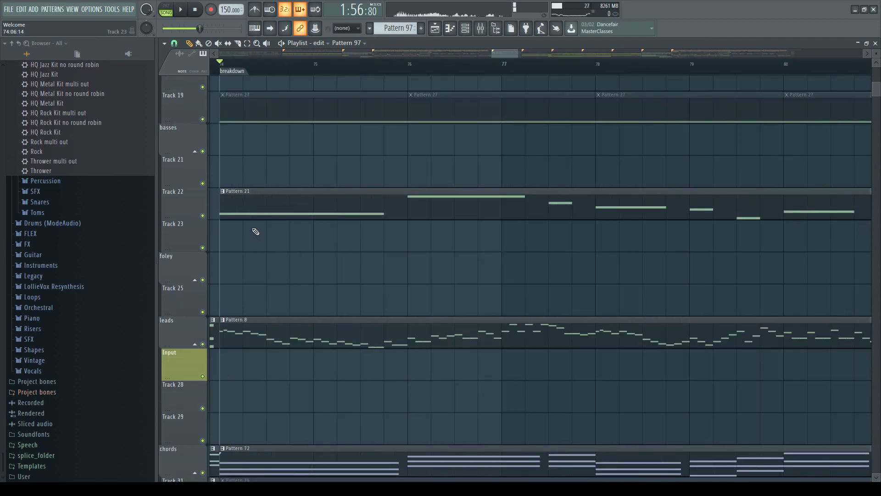
{"action": "scroll", "coordinate": [216, 265], "scroll_direction": "down", "scroll_amount": 2}
{"action": "key", "text": "space"}
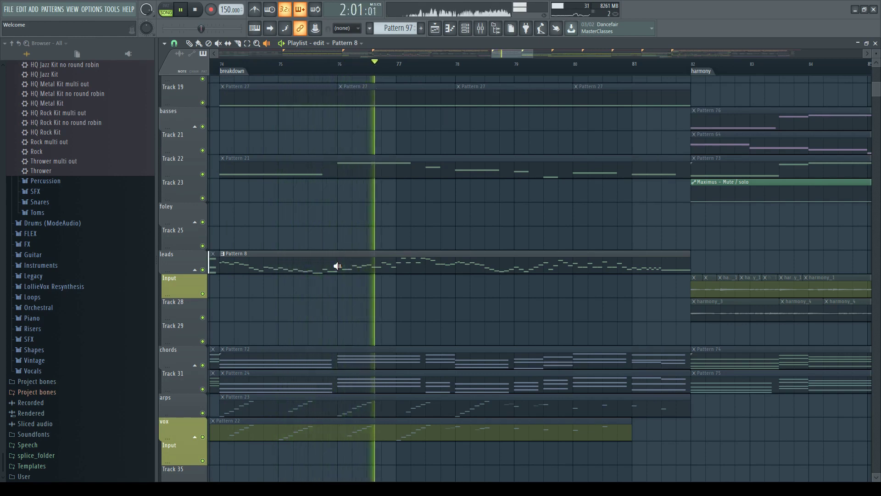
{"action": "key", "text": "space"}
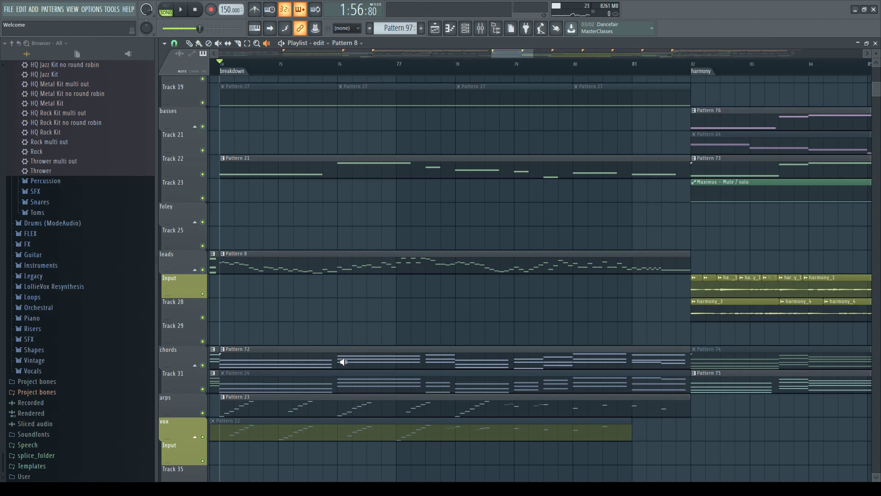
Step: Audition different parts of the Pattern 72 chords clip in the breakdown on its own
{"action": "left_click_drag", "start_coordinate": [371, 355], "coordinate": [475, 364]}
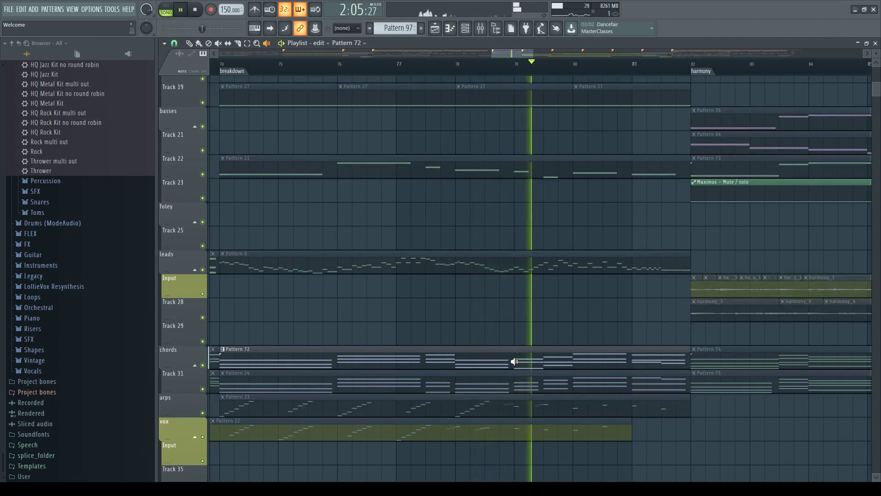
{"action": "key", "text": "space"}
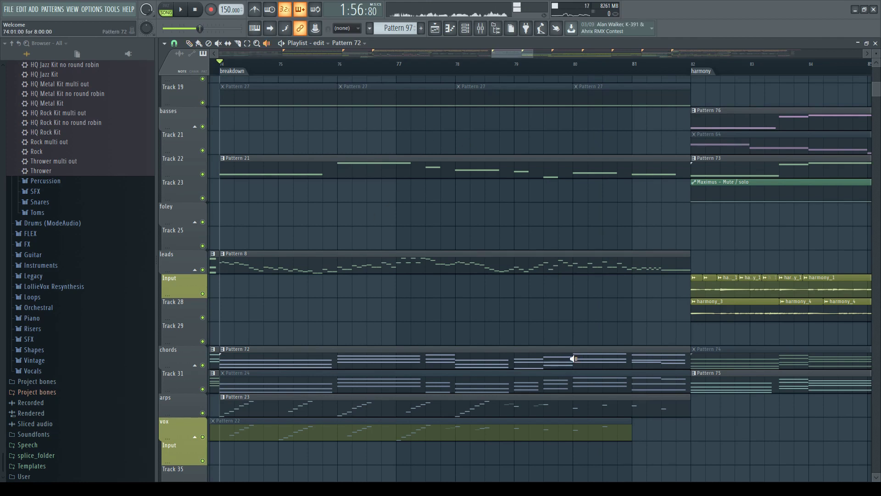
{"action": "right_click", "coordinate": [604, 359]}
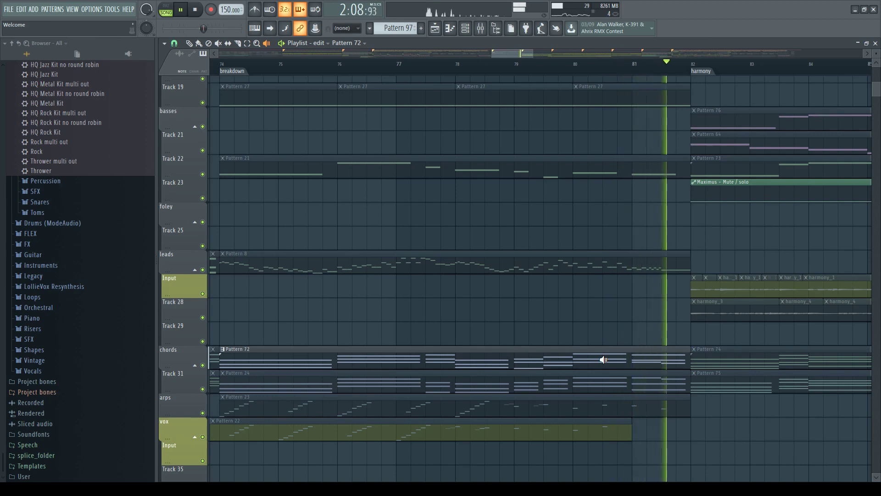
Step: Go to the harmony section, isolate the Input and Track 28 guitar tracks, and play their harmony clips together
{"action": "scroll", "coordinate": [222, 271], "scroll_direction": "up", "scroll_amount": 2}
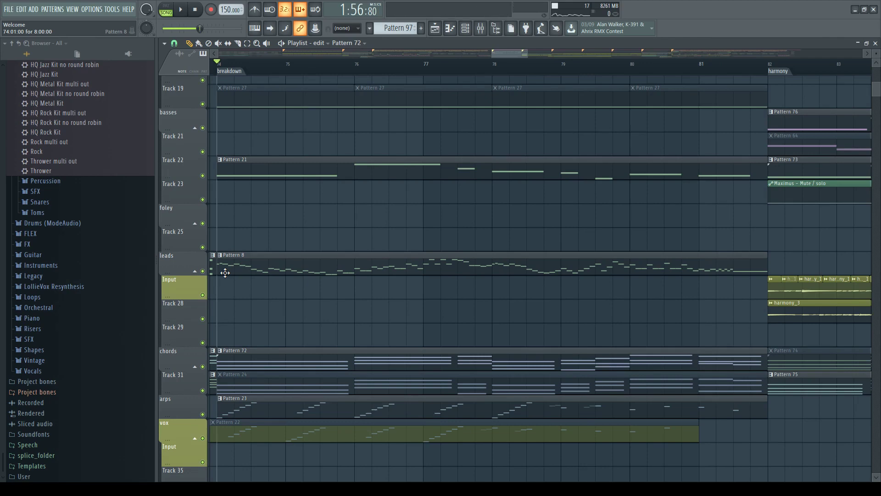
{"action": "scroll", "coordinate": [225, 275], "scroll_direction": "up", "scroll_amount": 2}
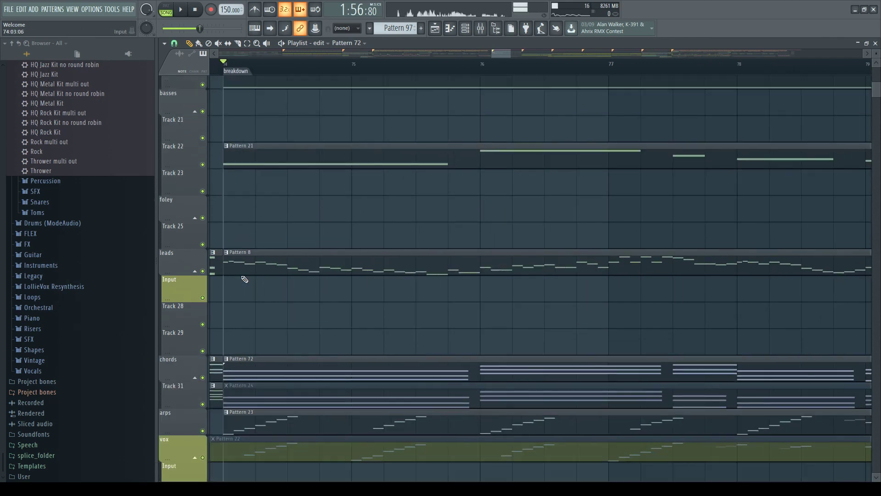
{"action": "scroll", "coordinate": [227, 279], "scroll_direction": "down", "scroll_amount": 3}
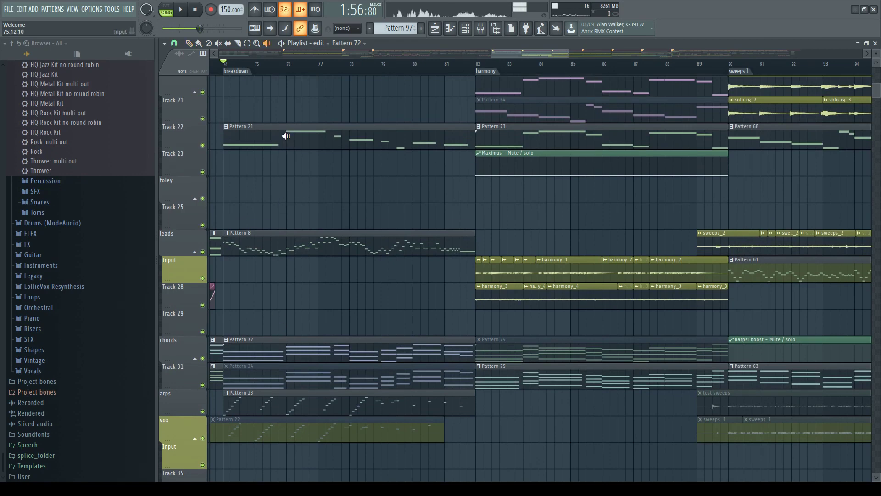
{"action": "scroll", "coordinate": [283, 136], "scroll_direction": "up", "scroll_amount": 4}
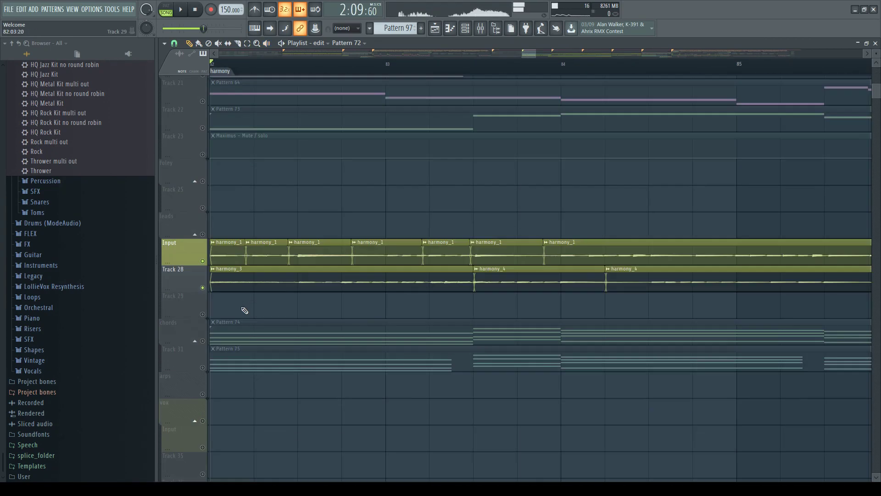
{"action": "scroll", "coordinate": [243, 301], "scroll_direction": "up", "scroll_amount": 2}
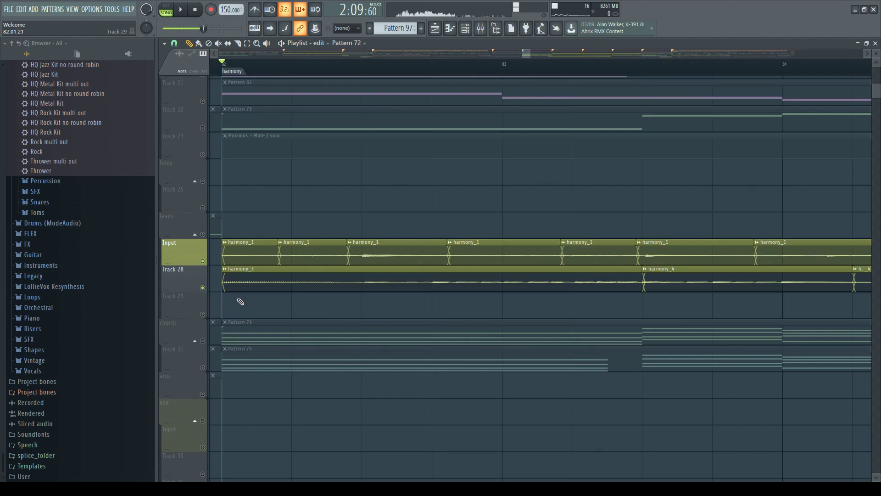
{"action": "key", "text": "space"}
{"action": "scroll", "coordinate": [234, 299], "scroll_direction": "down", "scroll_amount": 2}
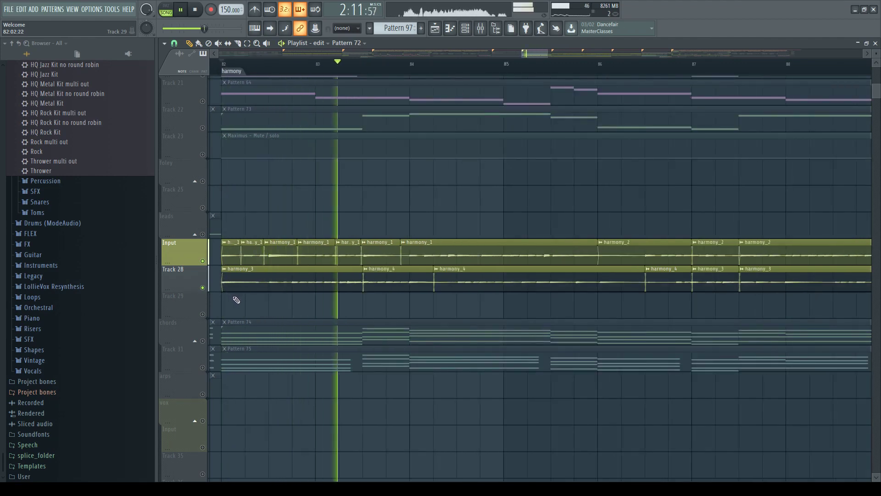
{"action": "scroll", "coordinate": [236, 299], "scroll_direction": "down", "scroll_amount": 2}
{"action": "key", "text": "space"}
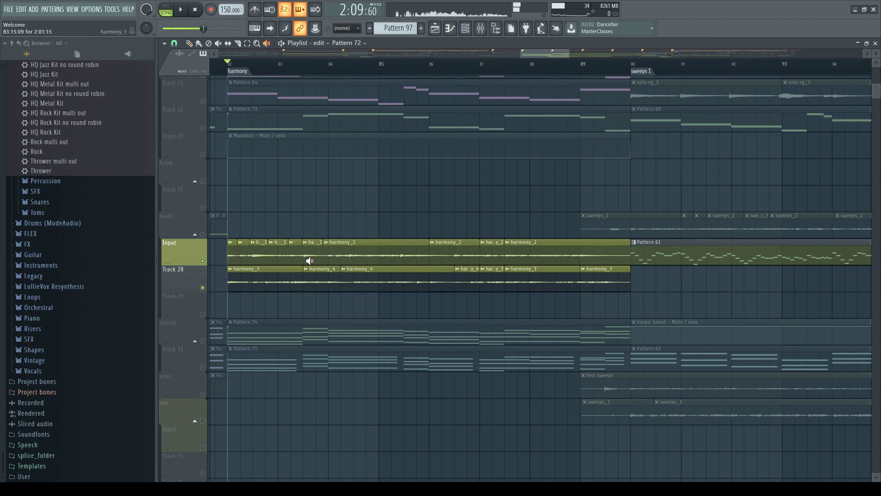
Step: Solo the Input harmony track and Track 28 in turn during playback, stop, and unmute all playlist tracks
{"action": "left_click_drag", "start_coordinate": [228, 281], "coordinate": [228, 280]}
{"action": "key", "text": "space"}
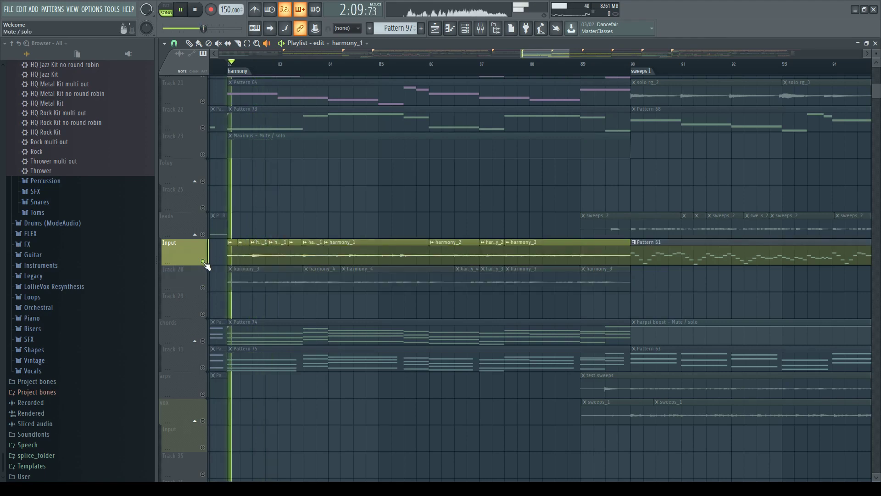
{"action": "right_click", "coordinate": [202, 288]}
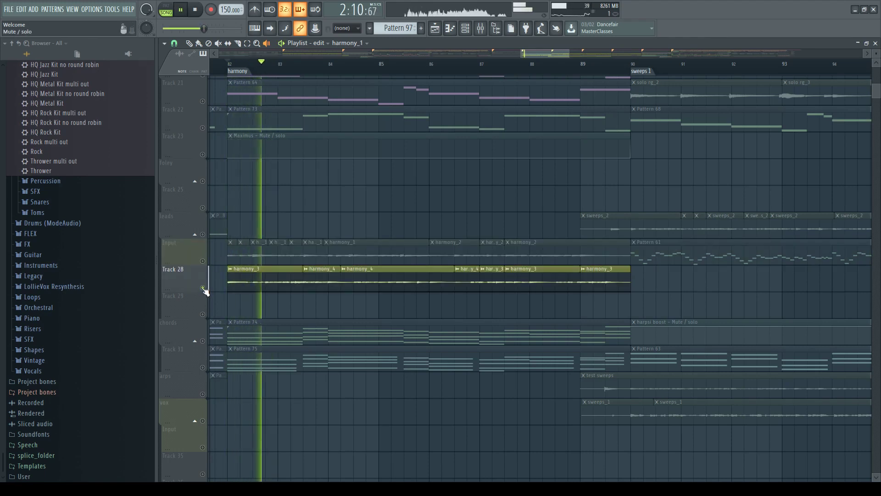
{"action": "key", "text": "space"}
{"action": "right_click", "coordinate": [202, 287]}
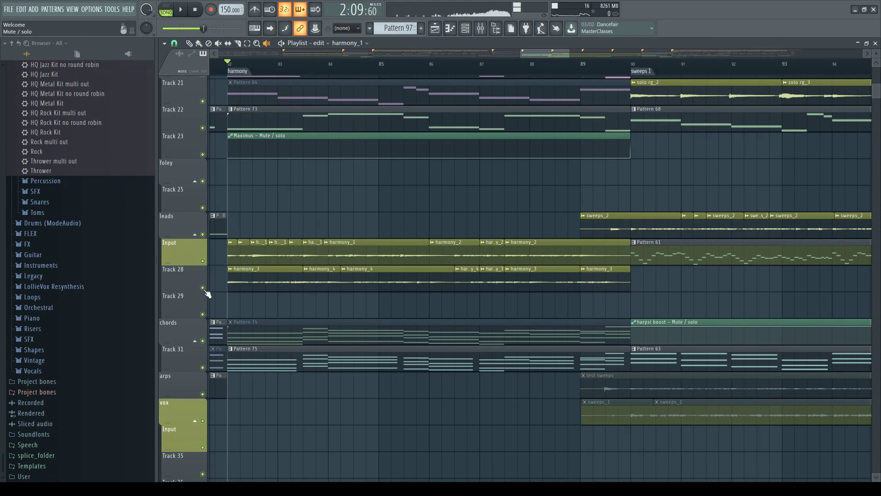
Step: Audition the long harmony_1 clip and the overlapping harmony_4 clip around bar 84 one at a time
{"action": "scroll", "coordinate": [322, 262], "scroll_direction": "right", "scroll_amount": 3}
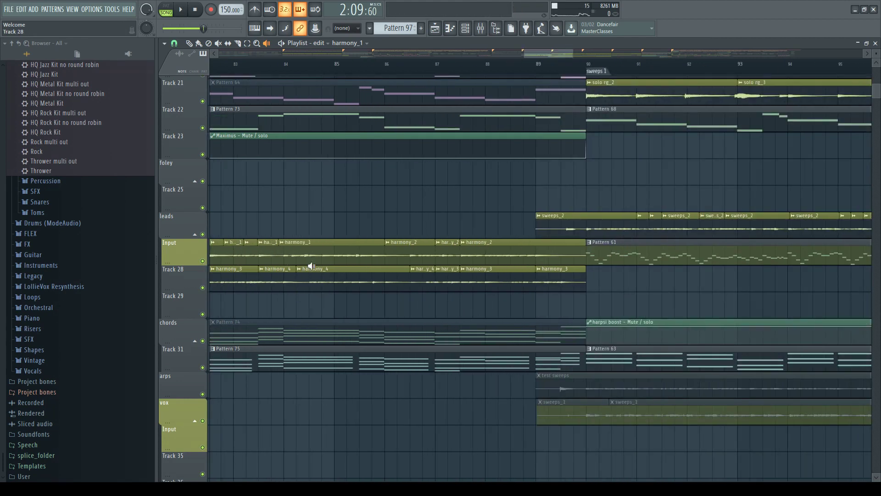
{"action": "scroll", "coordinate": [295, 256], "scroll_direction": "up", "scroll_amount": 1}
{"action": "left_click", "coordinate": [283, 253]}
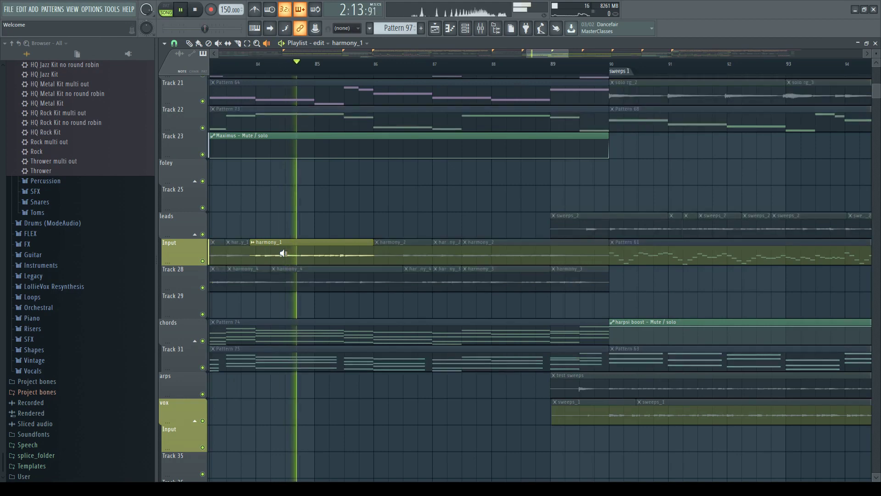
{"action": "left_click", "coordinate": [287, 253]}
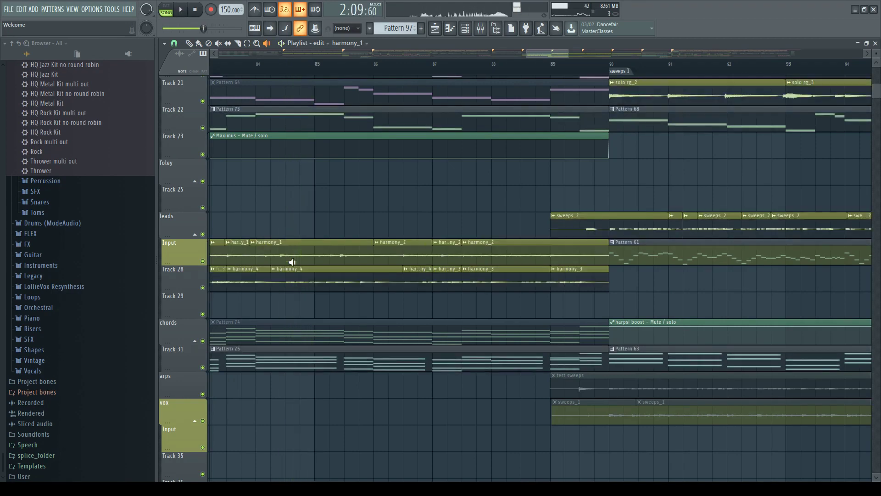
{"action": "left_click", "coordinate": [281, 252]}
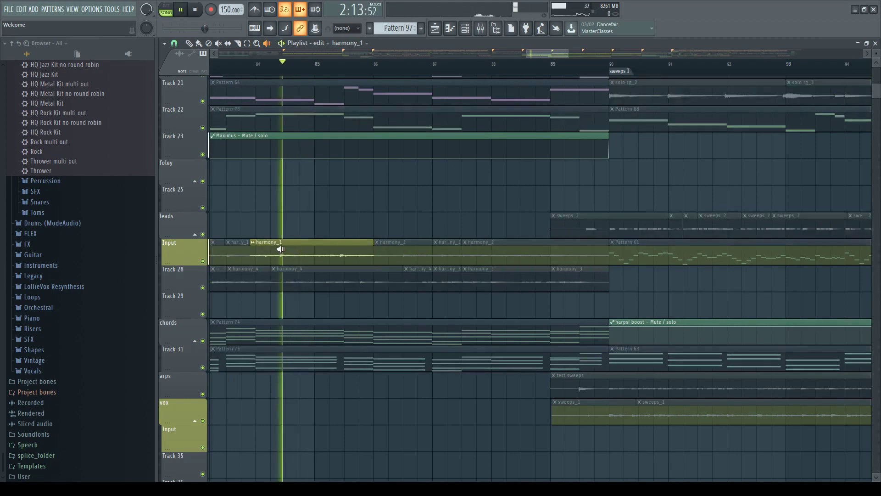
{"action": "left_click", "coordinate": [287, 279]}
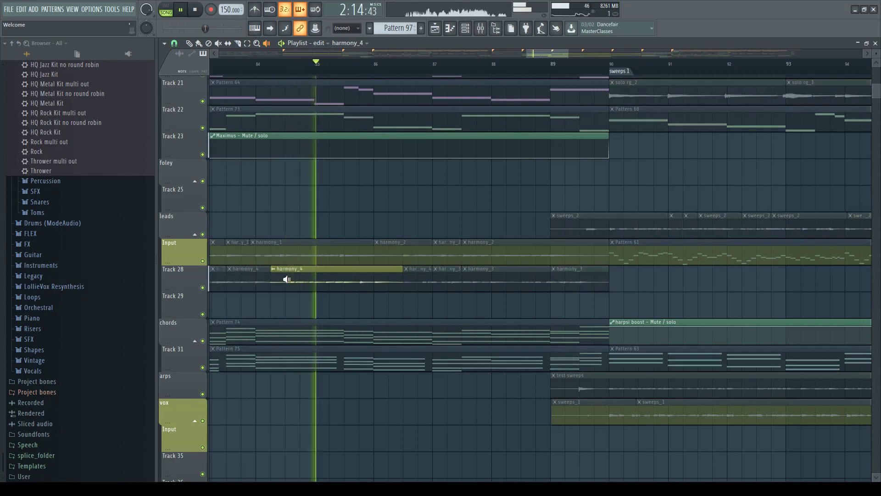
Step: Play the isolated Input and Track 28 harmony tracks together from within bar 85, and stop
{"action": "left_click", "coordinate": [335, 68]}
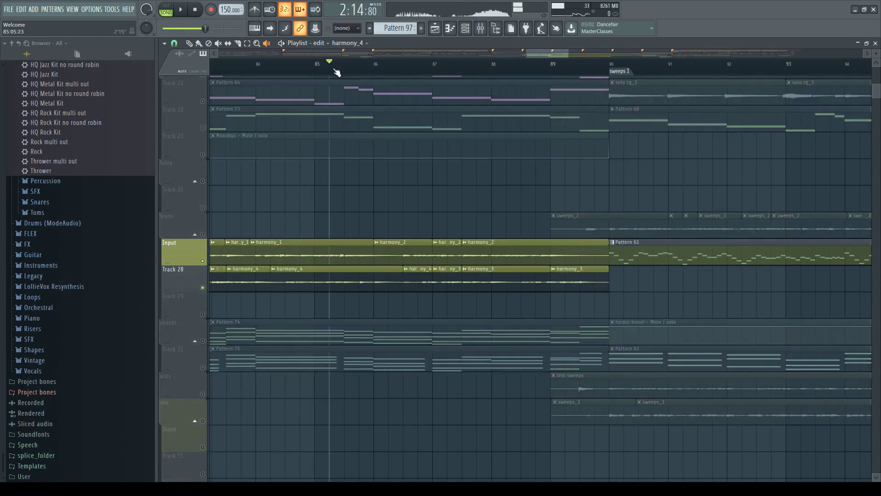
{"action": "key", "text": "space"}
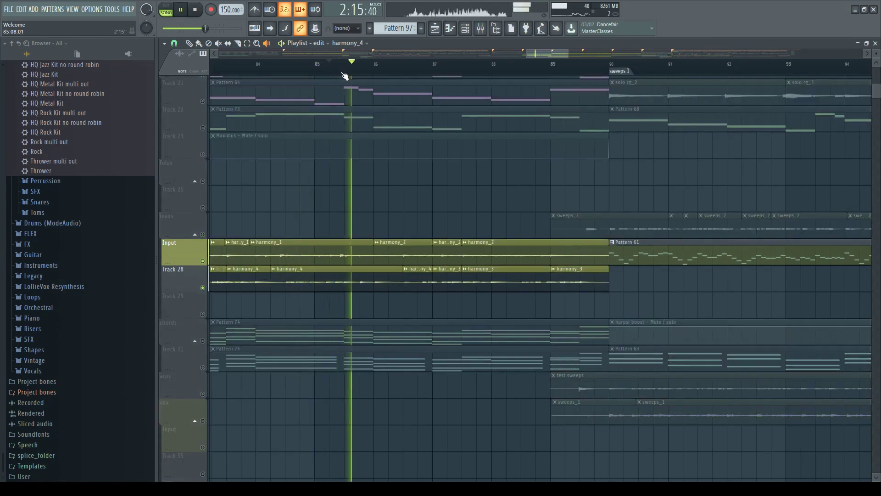
{"action": "key", "text": "space"}
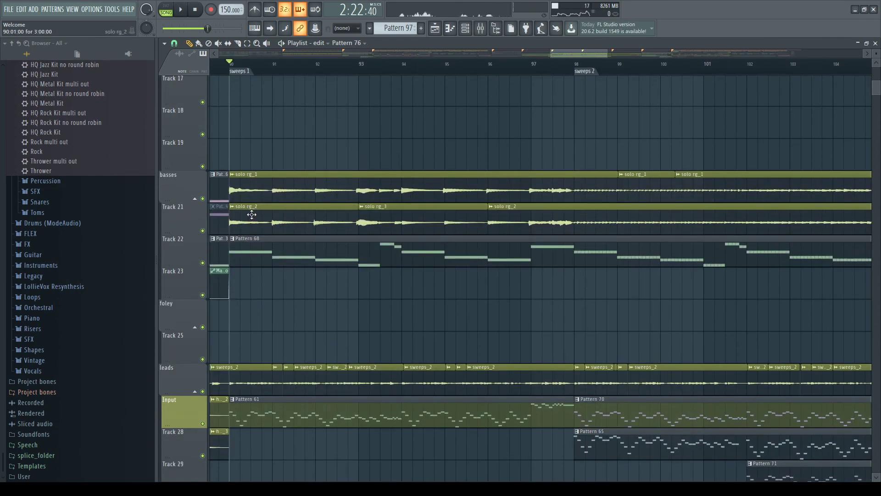
Step: Play the beginning of the sweeps 1 section, and play the song from the sweeps 2 marker for comparison
{"action": "key", "text": "space"}
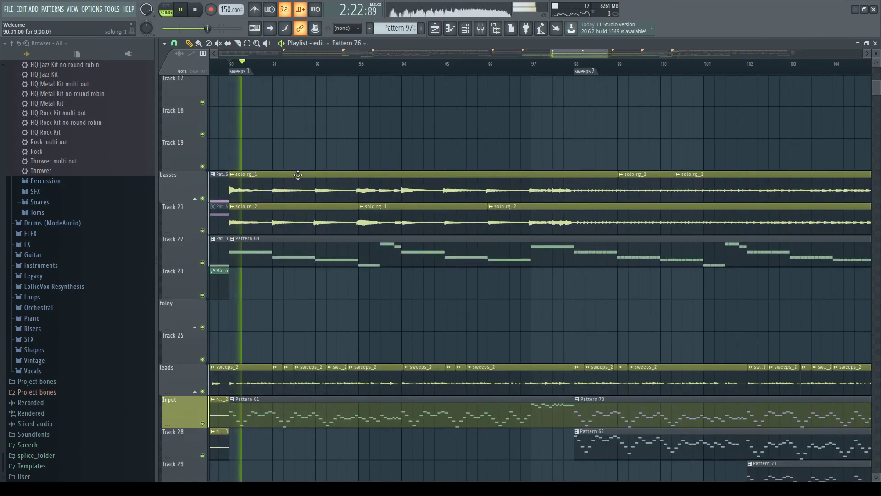
{"action": "key", "text": "space"}
{"action": "left_click", "coordinate": [585, 73]}
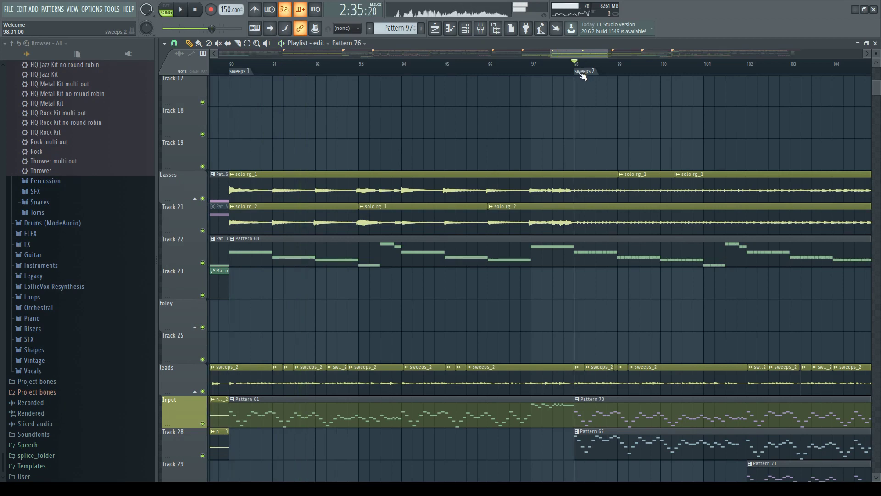
{"action": "key", "text": "space"}
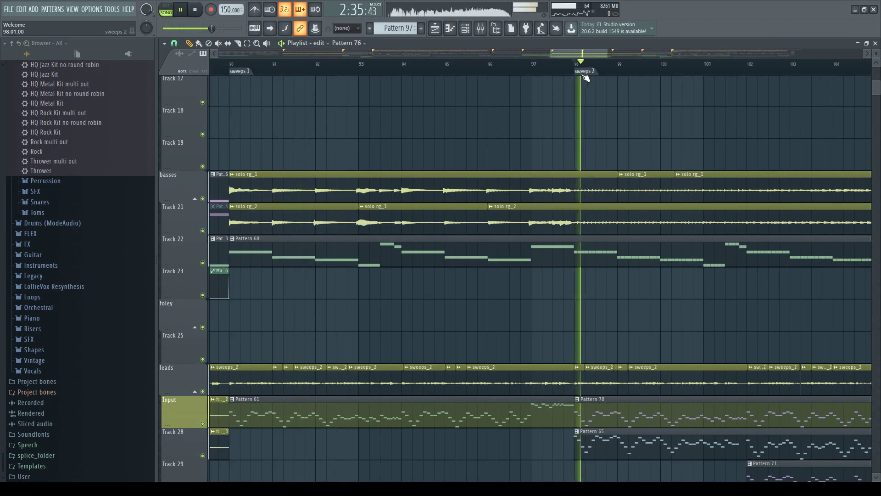
{"action": "scroll", "coordinate": [540, 124], "scroll_direction": "down", "scroll_amount": 3, "text": "ctrl"}
{"action": "scroll", "coordinate": [456, 132], "scroll_direction": "down", "scroll_amount": 2, "text": "alt"}
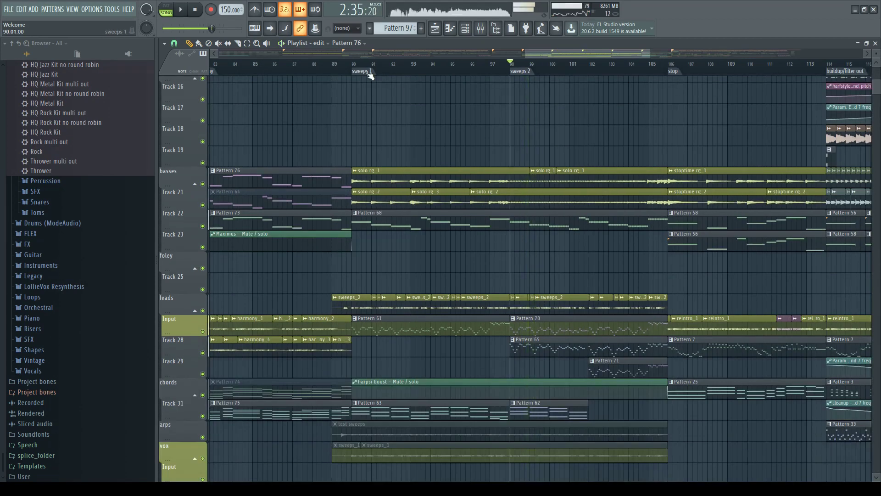
{"action": "key", "text": "space"}
Step: Solo the leads track and audition its sweeps_2 clips from the sweeps 1 marker
{"action": "scroll", "coordinate": [403, 151], "scroll_direction": "up", "scroll_amount": 4, "text": "ctrl"}
{"action": "scroll", "coordinate": [374, 202], "scroll_direction": "down", "scroll_amount": 3}
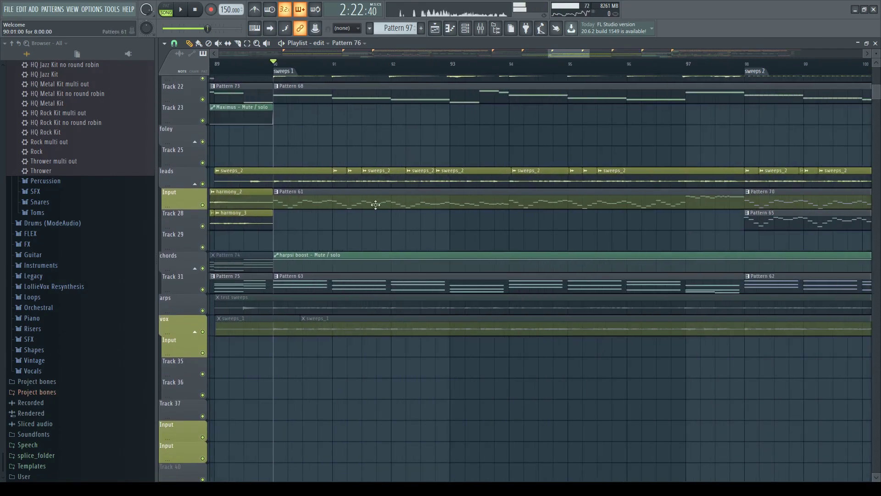
{"action": "left_click", "coordinate": [202, 184], "text": "ctrl"}
{"action": "key", "text": "space"}
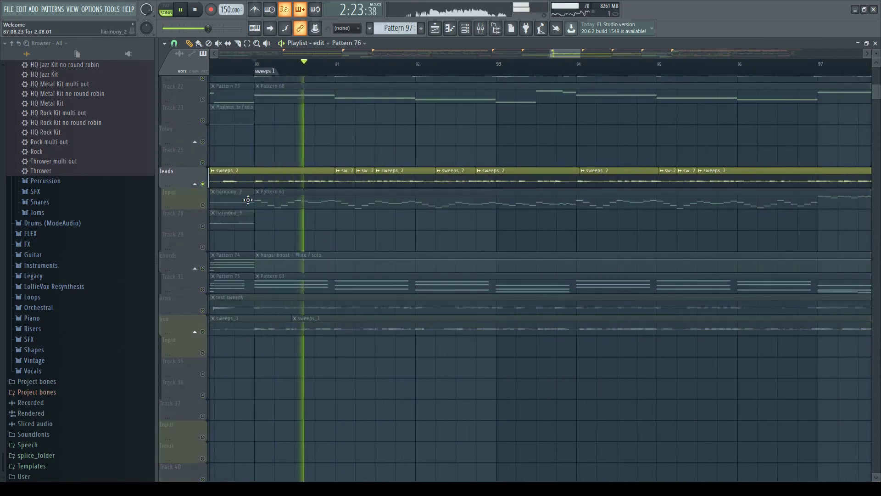
{"action": "scroll", "coordinate": [287, 177], "scroll_direction": "up", "scroll_amount": 2, "text": "alt"}
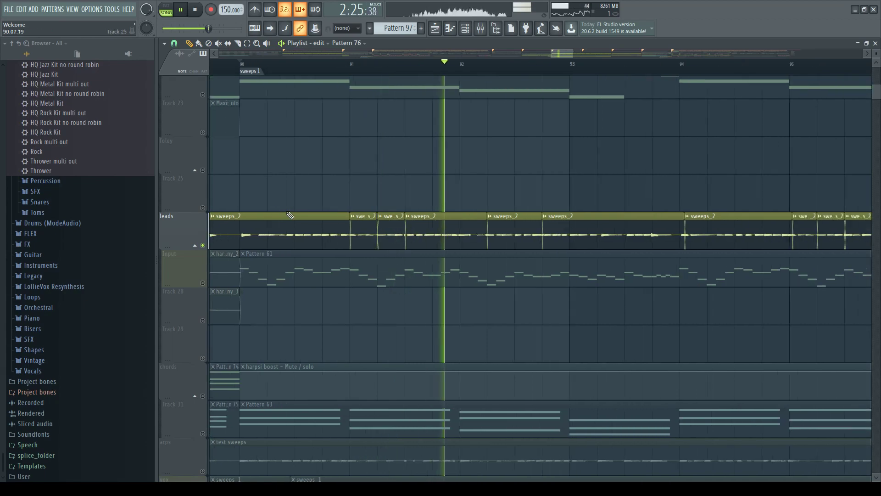
{"action": "scroll", "coordinate": [291, 216], "scroll_direction": "down", "scroll_amount": 2, "text": "ctrl"}
{"action": "scroll", "coordinate": [241, 229], "scroll_direction": "down", "scroll_amount": 2, "text": "ctrl"}
{"action": "scroll", "coordinate": [241, 229], "scroll_direction": "up", "scroll_amount": 2, "text": "ctrl"}
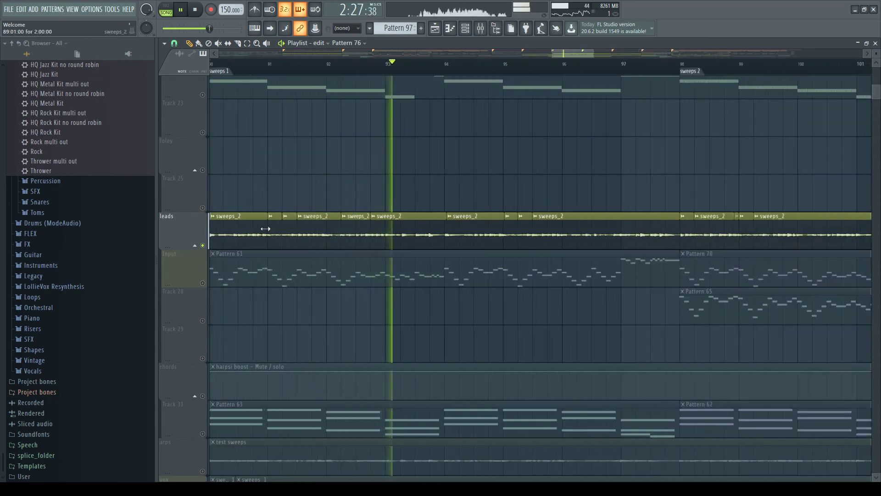
{"action": "key", "text": "space"}
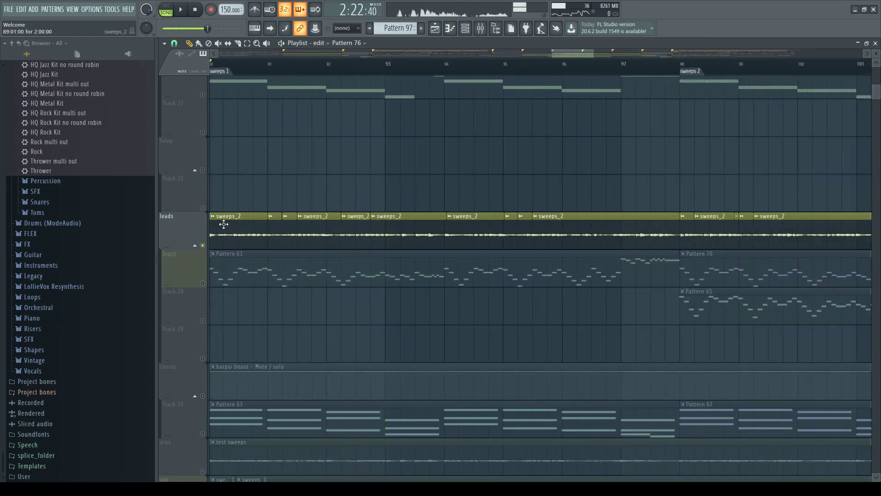
Step: Audition Pattern 65 on Track 28 and Pattern 71 on Track 29 in isolation within the sweeps 2 section
{"action": "scroll", "coordinate": [222, 235], "scroll_direction": "down", "scroll_amount": 1, "text": "ctrl"}
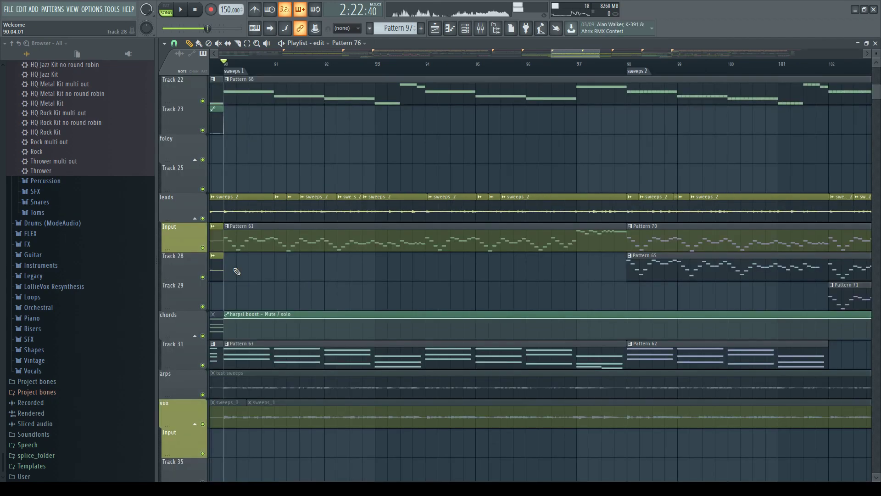
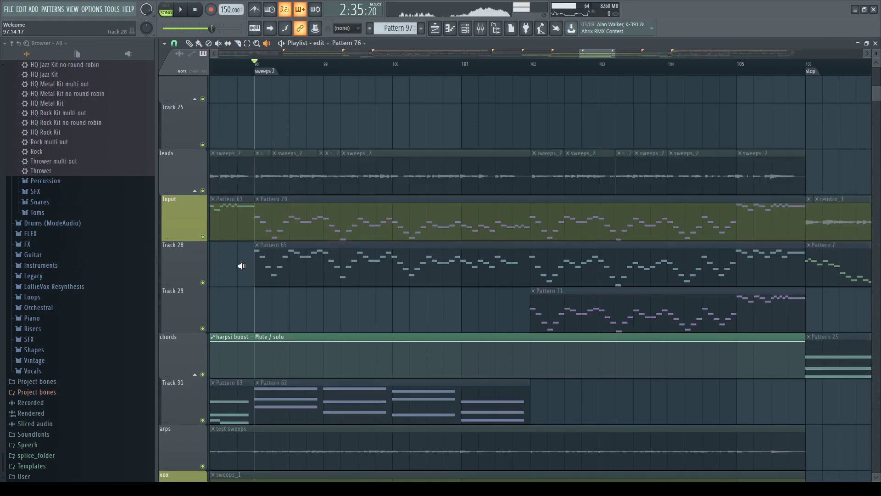
{"action": "key", "text": "space"}
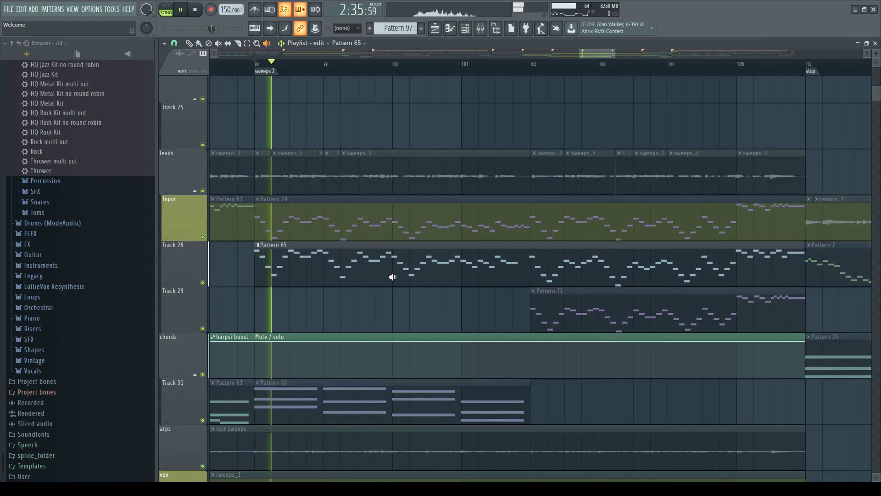
{"action": "left_click", "coordinate": [535, 312]}
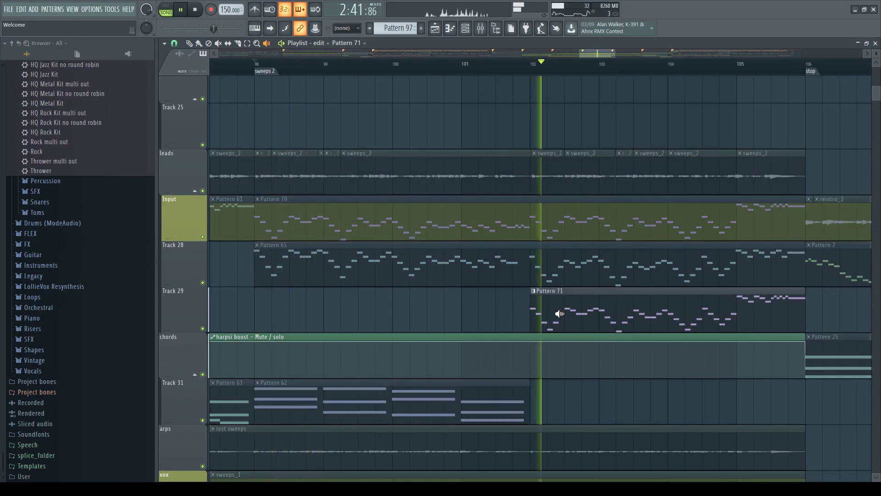
{"action": "left_click", "coordinate": [519, 266]}
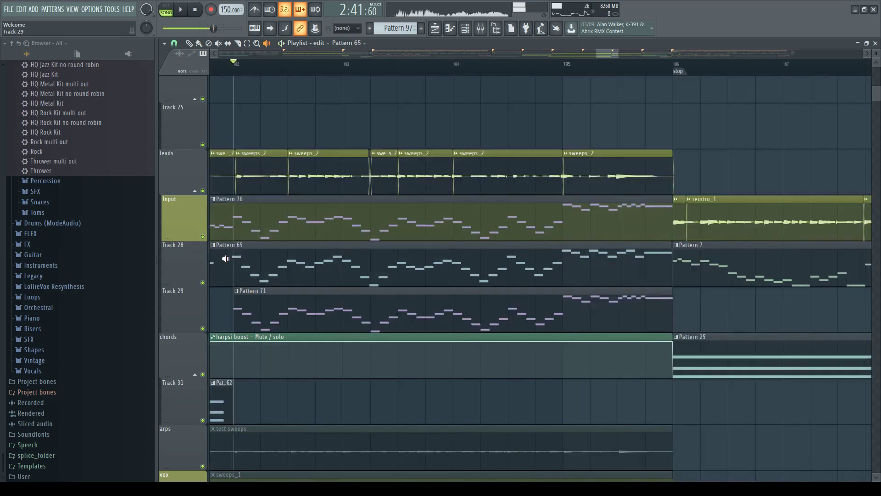
{"action": "left_click", "coordinate": [227, 270]}
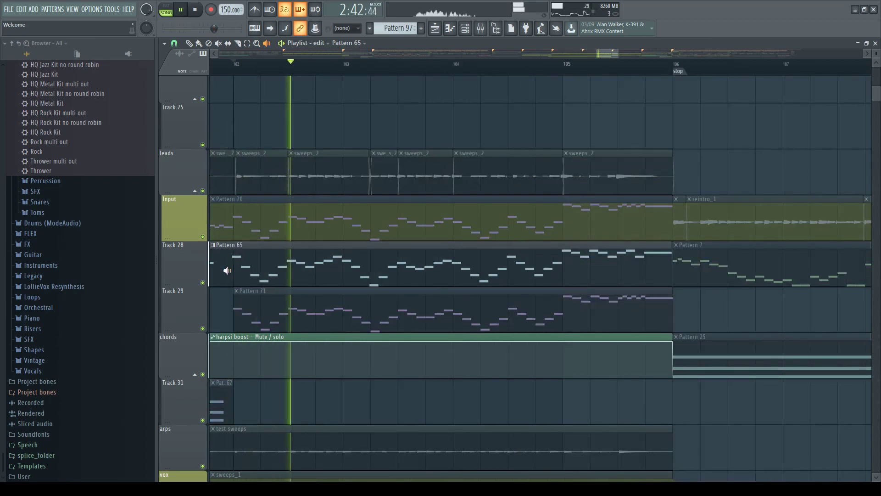
{"action": "left_click_drag", "start_coordinate": [227, 270], "coordinate": [226, 270]}
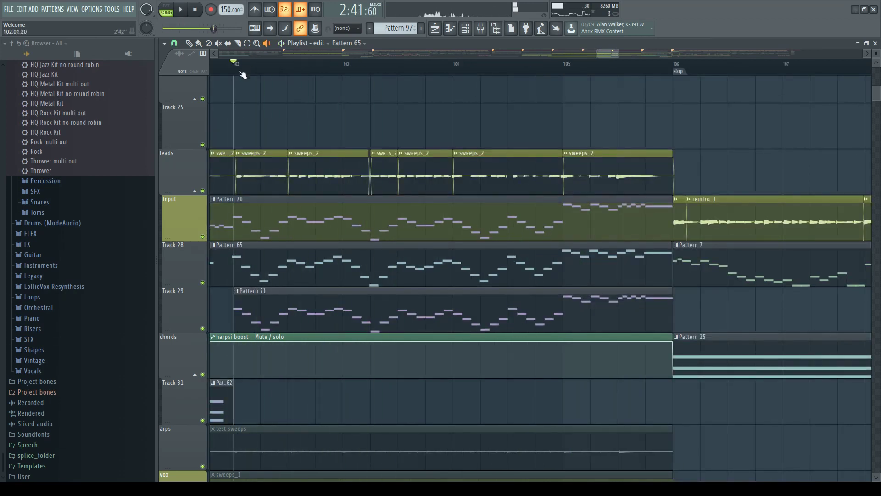
Step: Play the full mix from bar 102 of the sweeps 2 section and move the playback position to bar 104
{"action": "scroll", "coordinate": [293, 183], "scroll_direction": "down", "scroll_amount": 3}
{"action": "scroll", "coordinate": [376, 192], "scroll_direction": "up", "scroll_amount": 3}
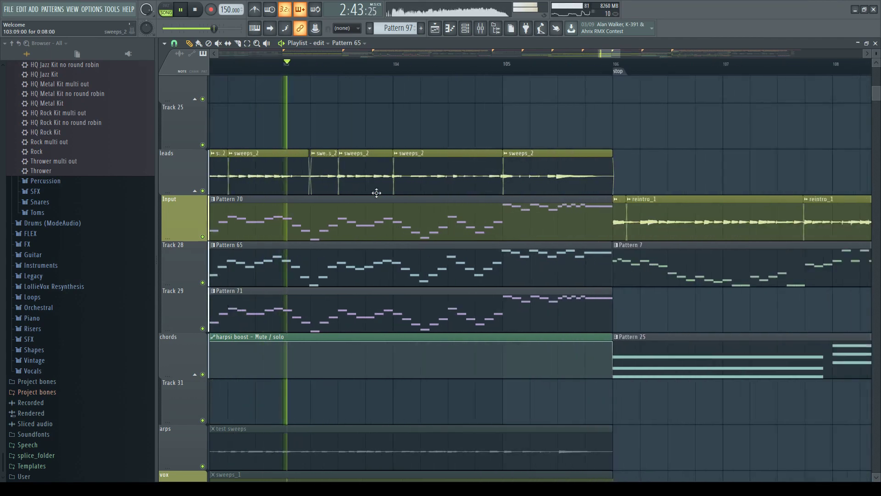
{"action": "scroll", "coordinate": [376, 205], "scroll_direction": "down", "scroll_amount": 4}
{"action": "scroll", "coordinate": [546, 181], "scroll_direction": "up", "scroll_amount": 3}
{"action": "left_click", "coordinate": [310, 65]}
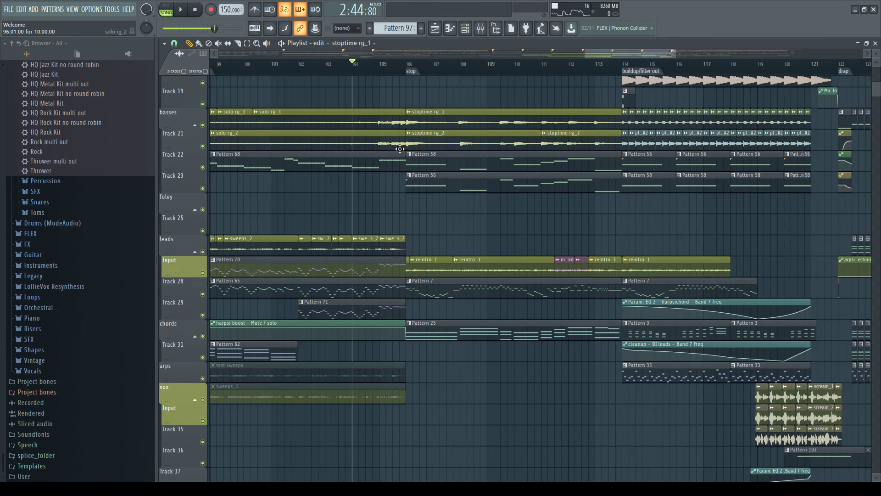
Step: Play the opening bars of the stop section from its marker at bar 106 several times, and stop
{"action": "left_click", "coordinate": [407, 63]}
{"action": "key", "text": "space"}
{"action": "scroll", "coordinate": [475, 111], "scroll_direction": "up", "scroll_amount": 4}
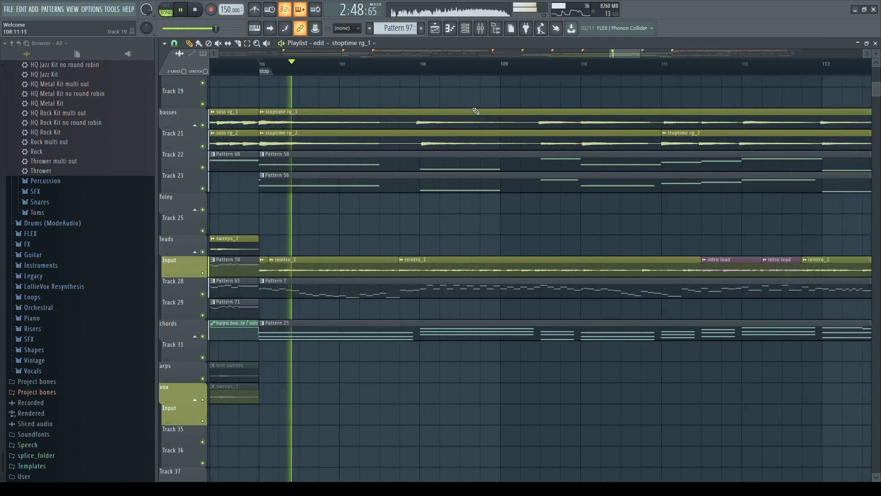
{"action": "scroll", "coordinate": [476, 111], "scroll_direction": "up", "scroll_amount": 2}
{"action": "key", "text": "space"}
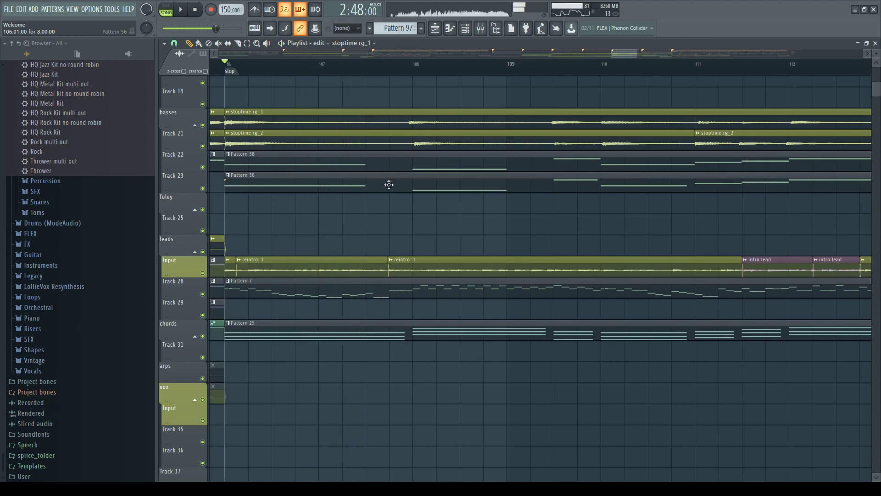
{"action": "scroll", "coordinate": [357, 191], "scroll_direction": "up", "scroll_amount": 1}
{"action": "key", "text": "space"}
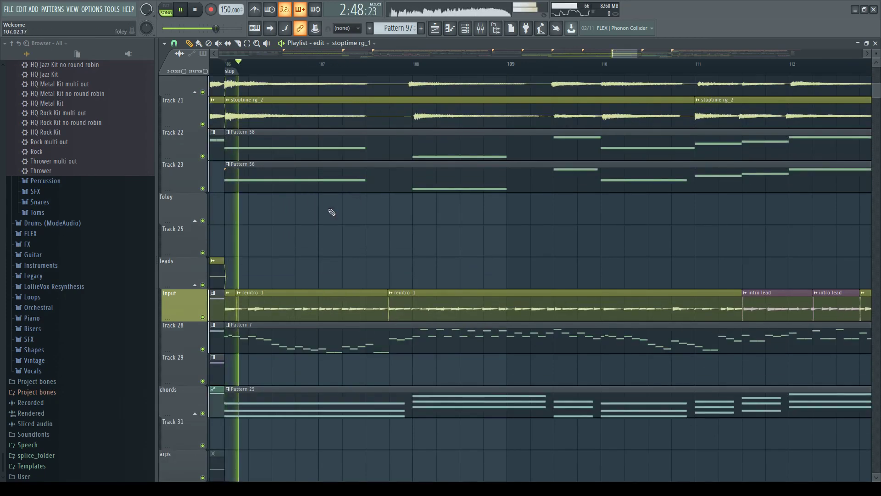
{"action": "scroll", "coordinate": [332, 212], "scroll_direction": "down", "scroll_amount": 4}
{"action": "key", "text": "space"}
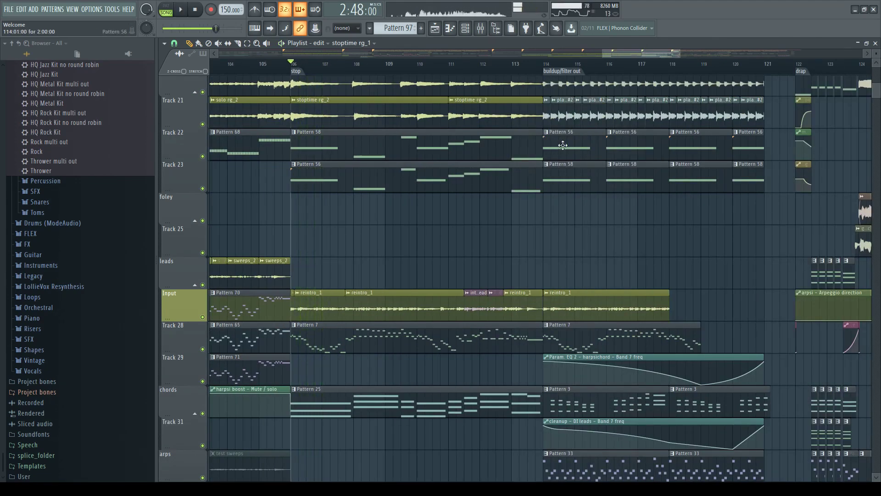
Step: Play the buildup/filter out section from its marker at bar 114, and continue playback from bar 120
{"action": "scroll", "coordinate": [337, 167], "scroll_direction": "down", "scroll_amount": 1}
{"action": "scroll", "coordinate": [337, 167], "scroll_direction": "down", "scroll_amount": 3}
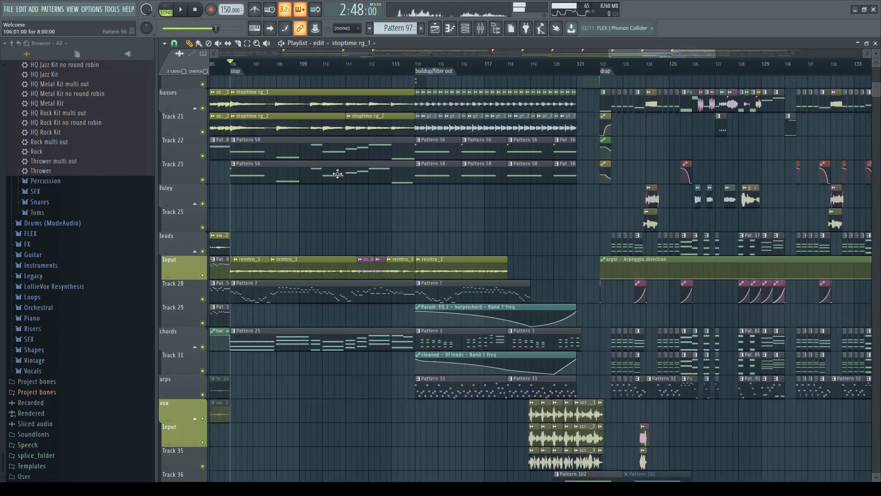
{"action": "left_click", "coordinate": [442, 75]}
{"action": "scroll", "coordinate": [442, 75], "scroll_direction": "up", "scroll_amount": 3}
{"action": "scroll", "coordinate": [259, 217], "scroll_direction": "up", "scroll_amount": 2}
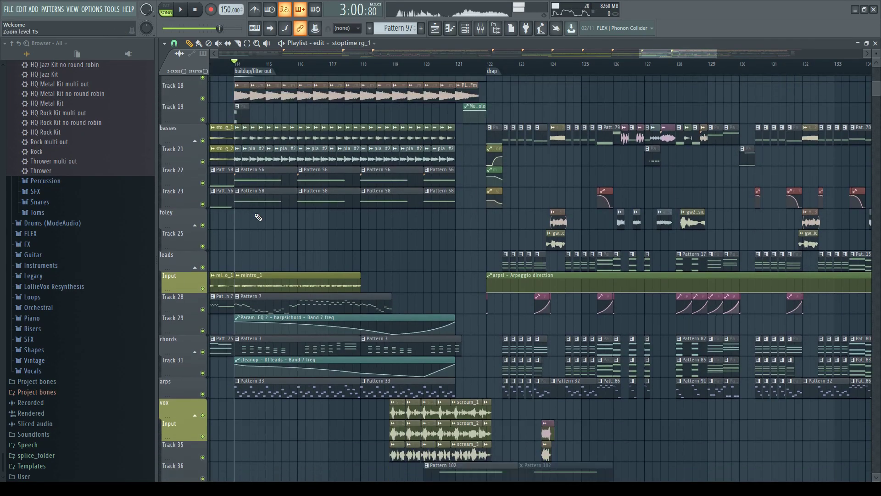
{"action": "key", "text": "space"}
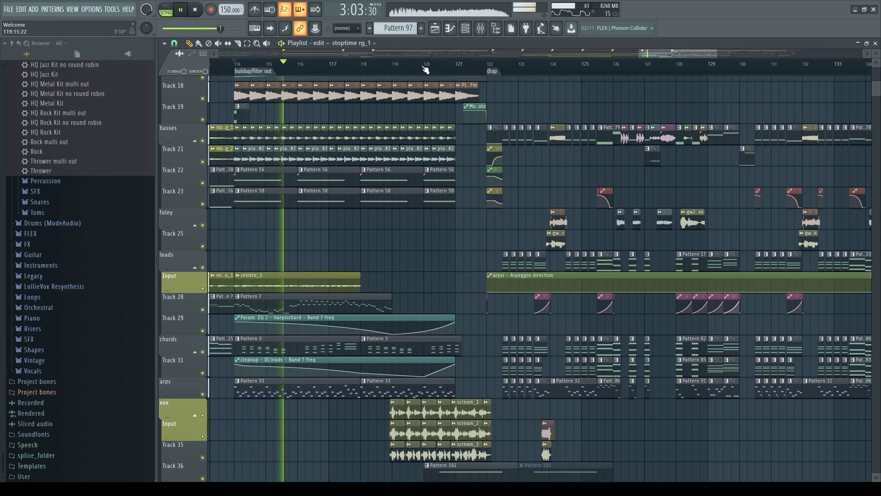
{"action": "left_click", "coordinate": [425, 70]}
{"action": "scroll", "coordinate": [445, 75], "scroll_direction": "down", "scroll_amount": 2}
{"action": "key", "text": "space"}
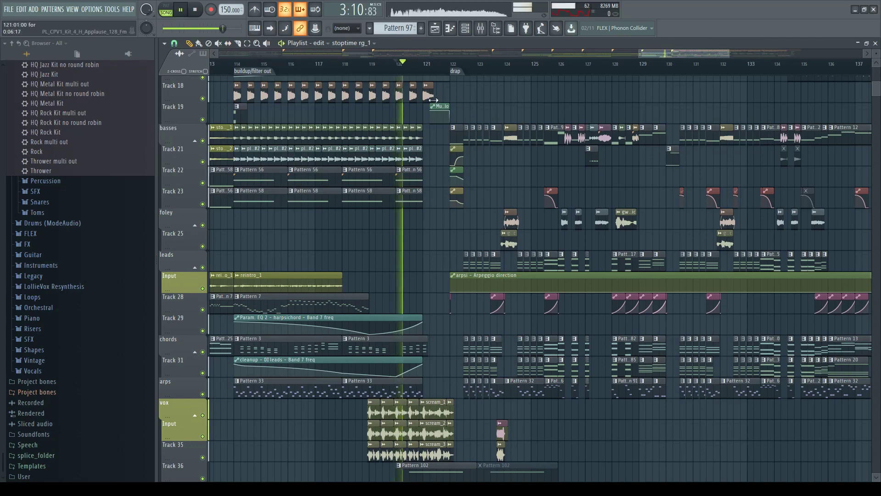
Step: Play the start of the second drop twice from the drap marker at bar 122
{"action": "scroll", "coordinate": [444, 74], "scroll_direction": "up", "scroll_amount": 2}
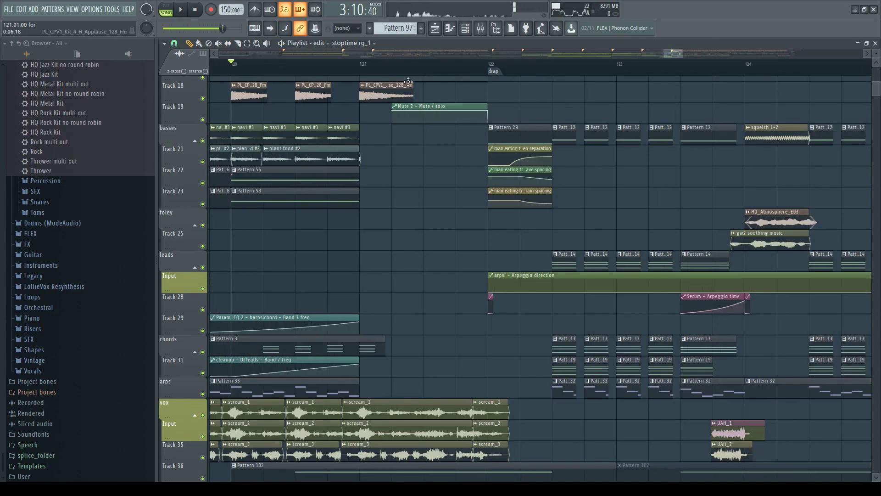
{"action": "left_click", "coordinate": [503, 69]}
{"action": "key", "text": "space"}
{"action": "scroll", "coordinate": [344, 110], "scroll_direction": "down", "scroll_amount": 4}
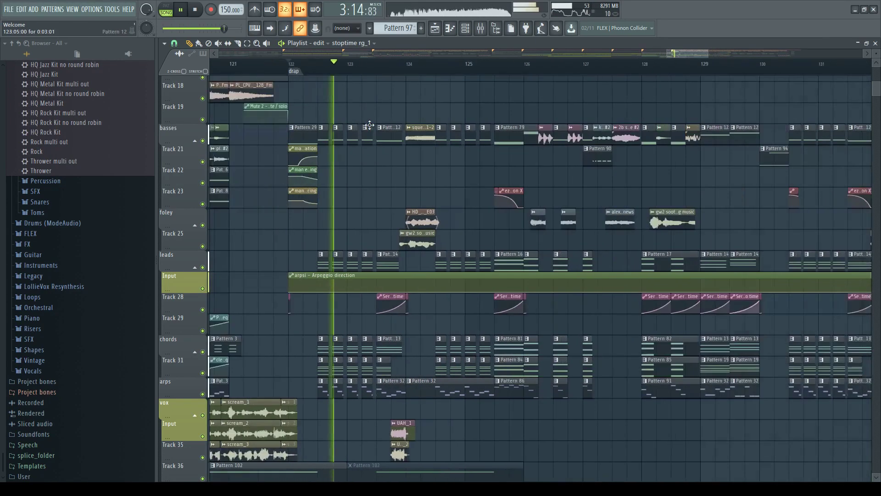
{"action": "scroll", "coordinate": [381, 139], "scroll_direction": "down", "scroll_amount": 3}
{"action": "key", "text": "space"}
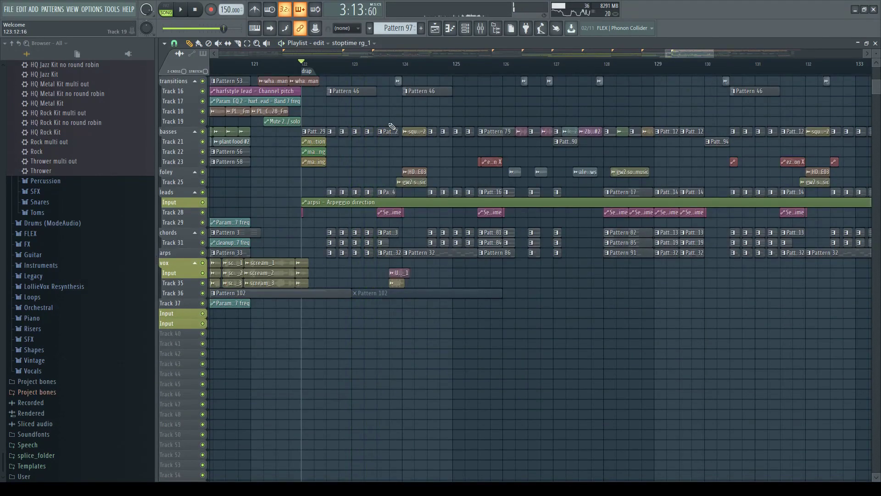
{"action": "scroll", "coordinate": [335, 159], "scroll_direction": "up", "scroll_amount": 3}
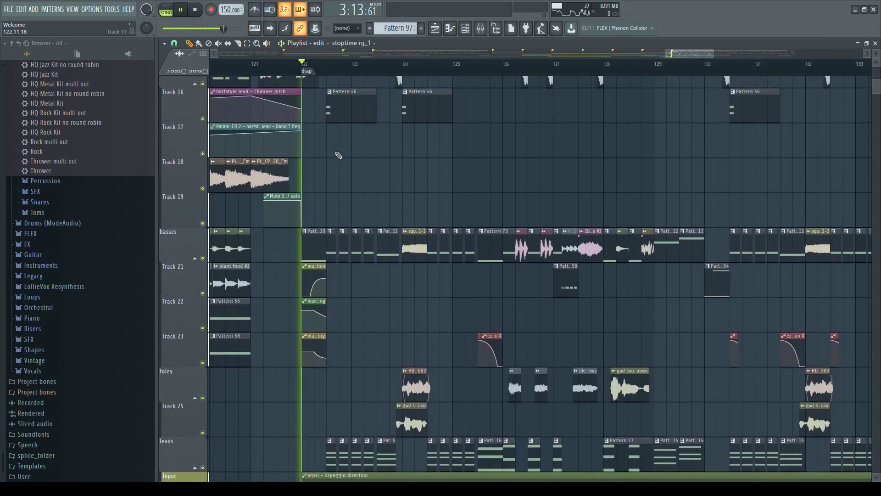
{"action": "key", "text": "space"}
{"action": "scroll", "coordinate": [367, 164], "scroll_direction": "up", "scroll_amount": 1}
{"action": "scroll", "coordinate": [358, 163], "scroll_direction": "down", "scroll_amount": 3}
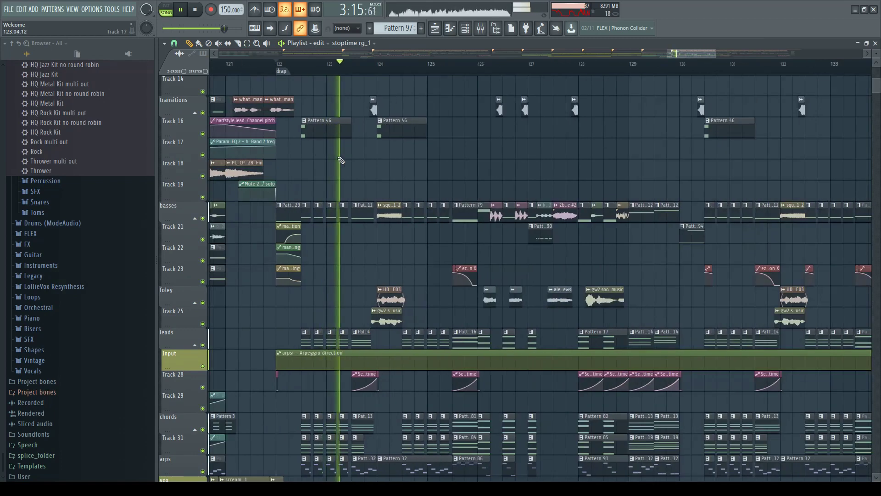
{"action": "scroll", "coordinate": [321, 158], "scroll_direction": "down", "scroll_amount": 1}
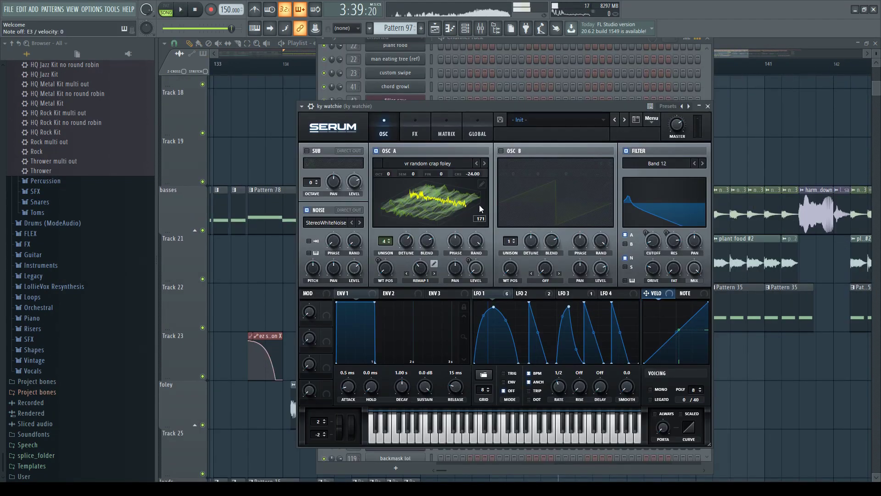
Step: Inspect the effects chain of the ky watchie Serum patch, return to its oscillators, and shift the synth window slightly
{"action": "left_click", "coordinate": [406, 134]}
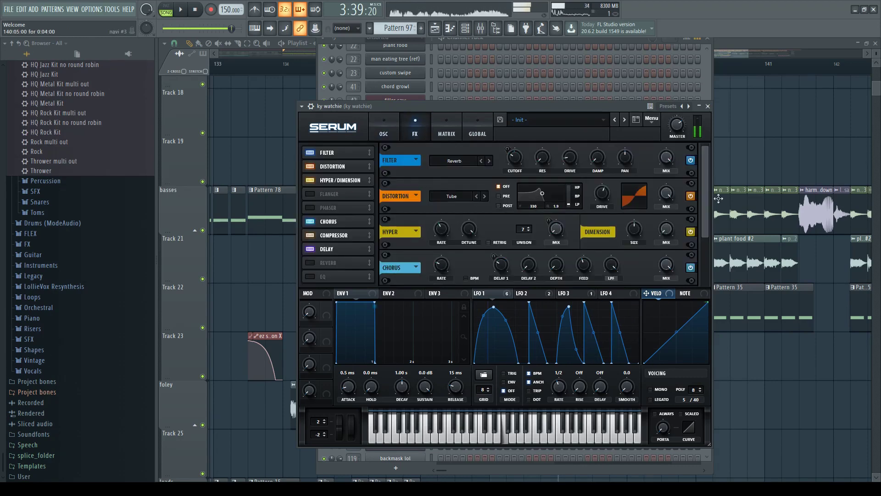
{"action": "left_click", "coordinate": [383, 133]}
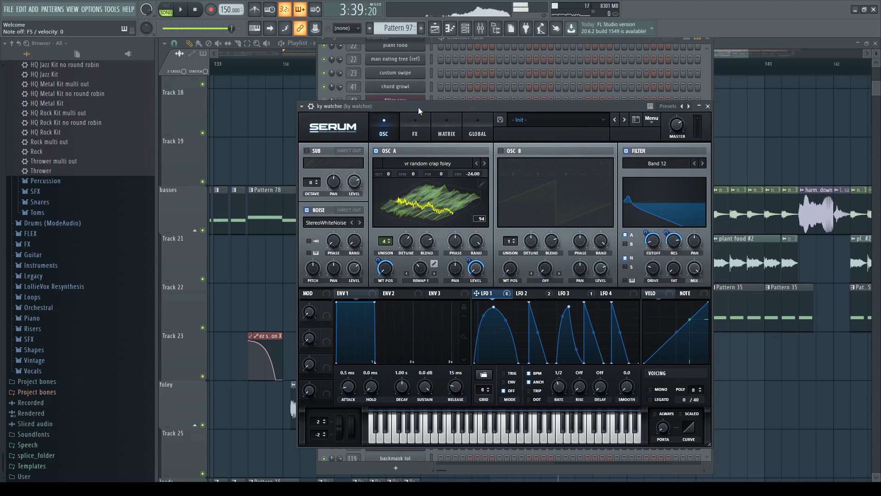
{"action": "left_click_drag", "start_coordinate": [418, 107], "coordinate": [400, 102]}
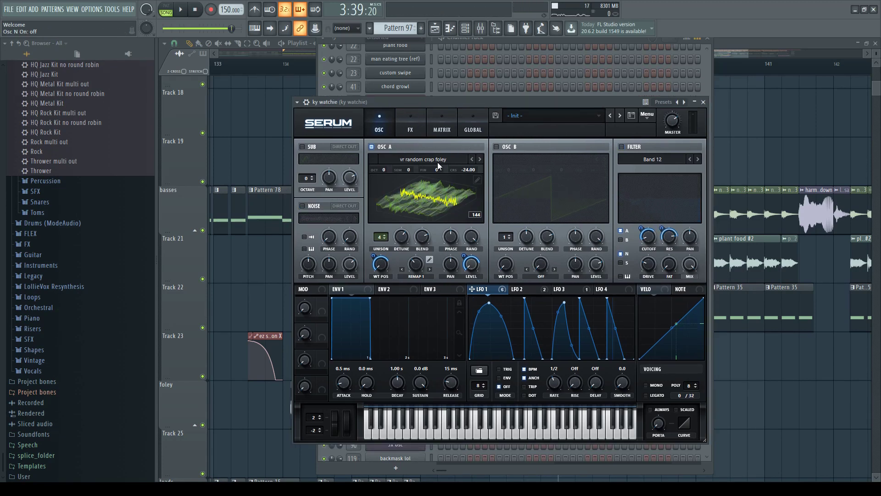
Step: Play a note on ky watchie with only oscillator A, re-enable Noise and Filter, play it again, and close the open windows
{"action": "key", "text": "z"}
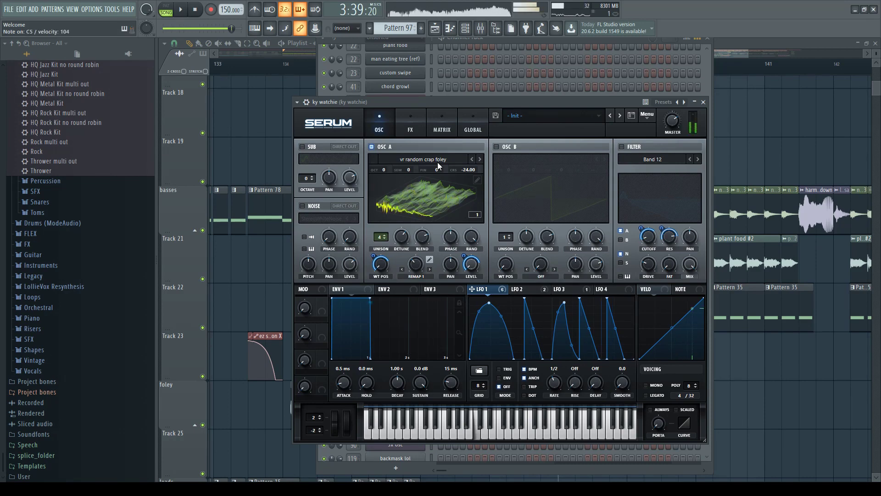
{"action": "left_click", "coordinate": [312, 205]}
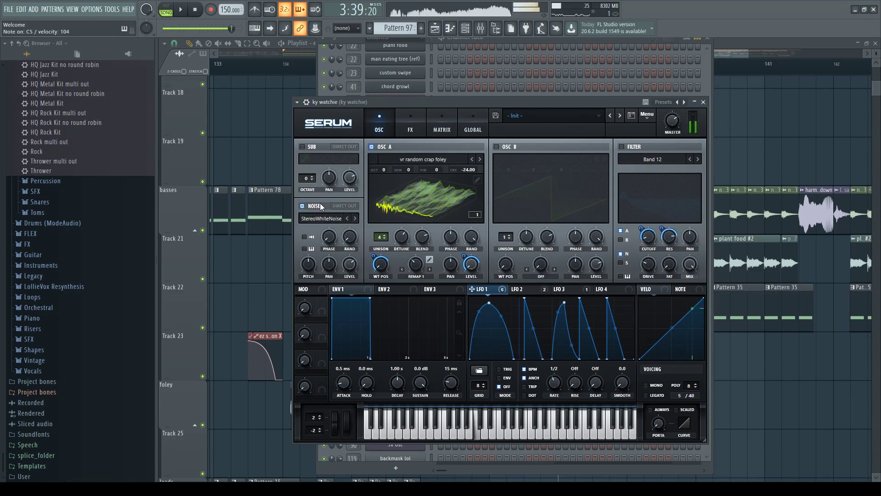
{"action": "left_click", "coordinate": [634, 146]}
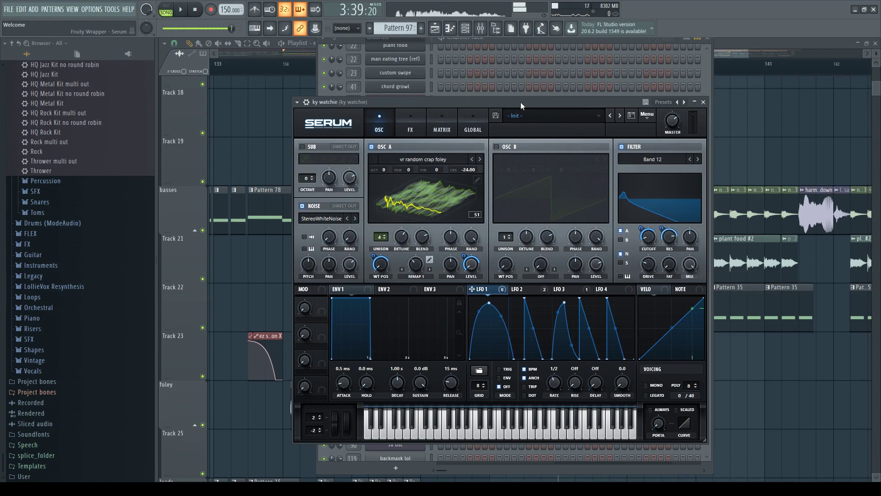
{"action": "key", "text": "z"}
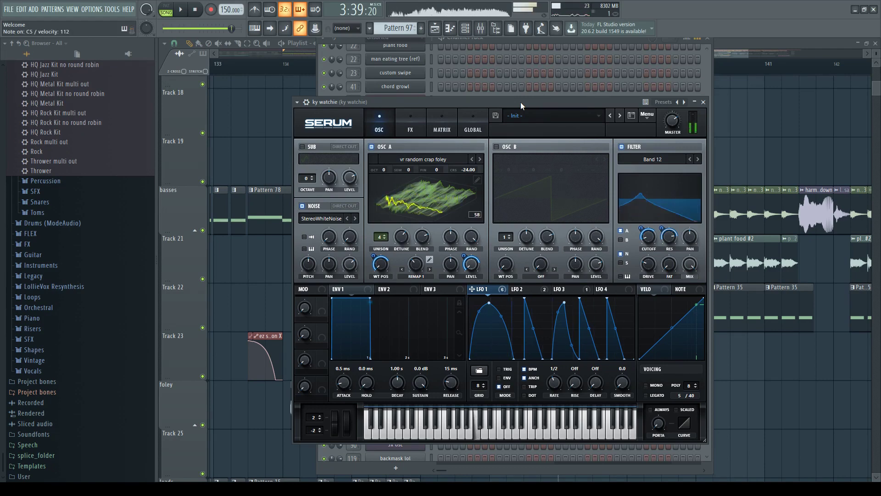
{"action": "key", "text": "Escape"}
{"action": "key", "text": "Escape"}
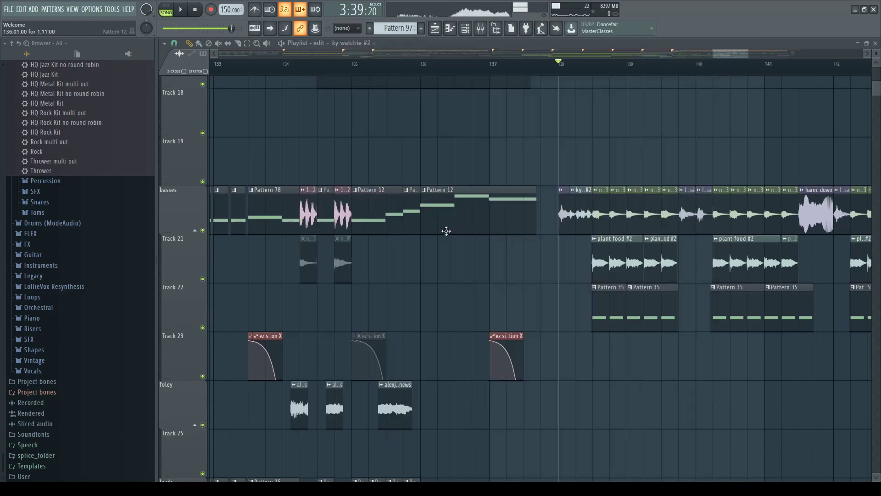
Step: Play the drop from bar 138 and the song's ending through bar 154, stop, and bring the whole arrangement into view
{"action": "key", "text": "space"}
{"action": "scroll", "coordinate": [317, 194], "scroll_direction": "down", "scroll_amount": 3}
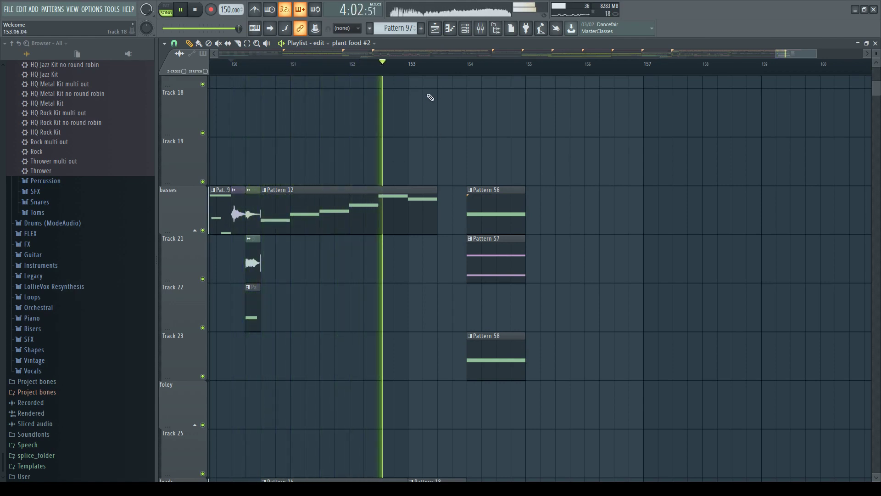
{"action": "scroll", "coordinate": [333, 173], "scroll_direction": "down", "scroll_amount": 4}
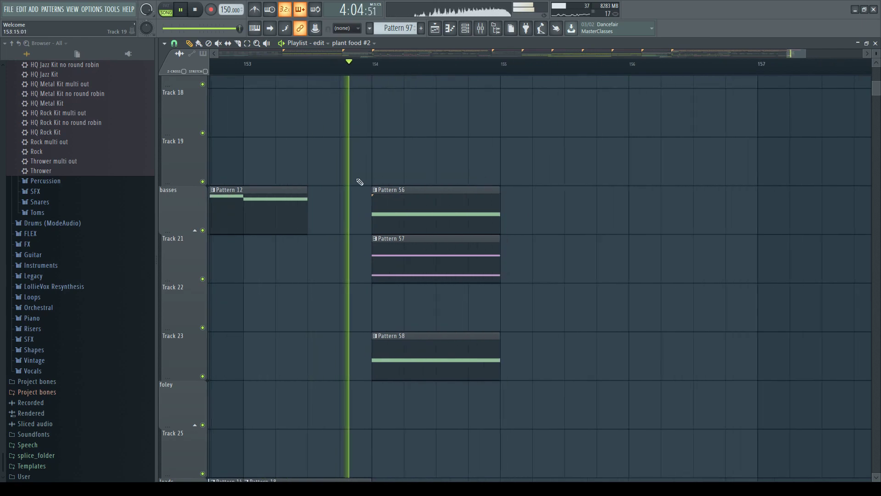
{"action": "scroll", "coordinate": [332, 173], "scroll_direction": "down", "scroll_amount": 2}
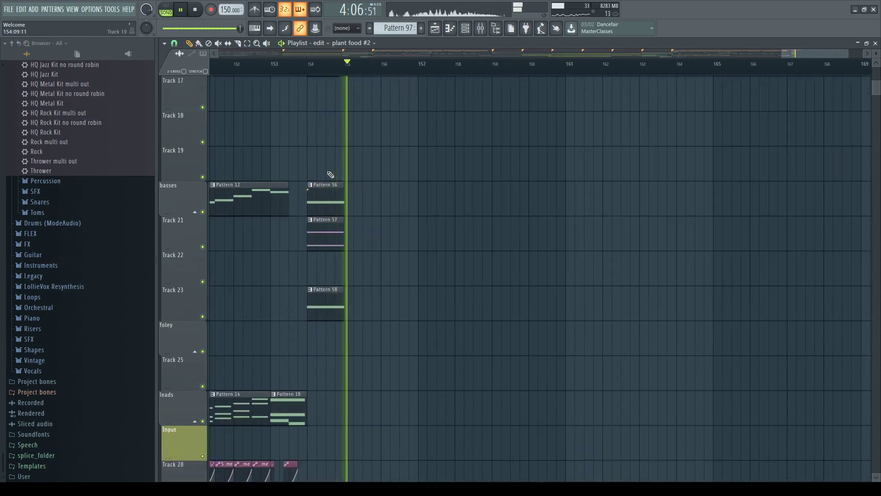
{"action": "key", "text": "space"}
{"action": "scroll", "coordinate": [330, 165], "scroll_direction": "down", "scroll_amount": 10}
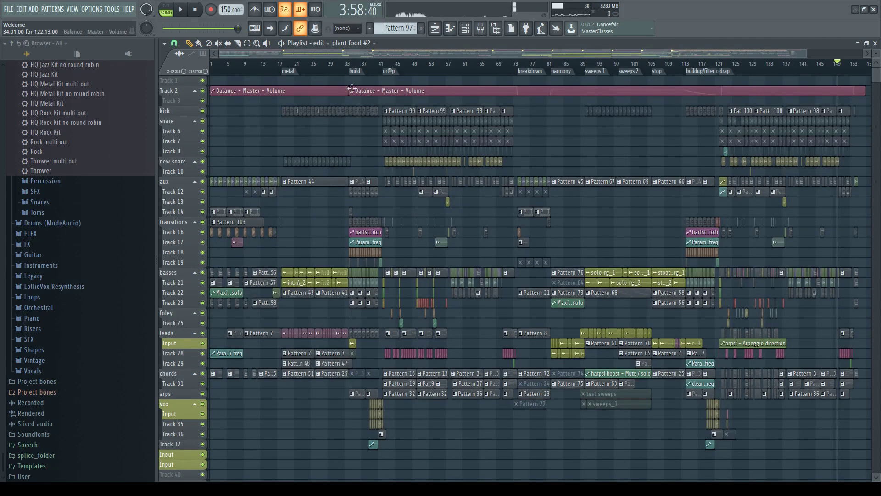